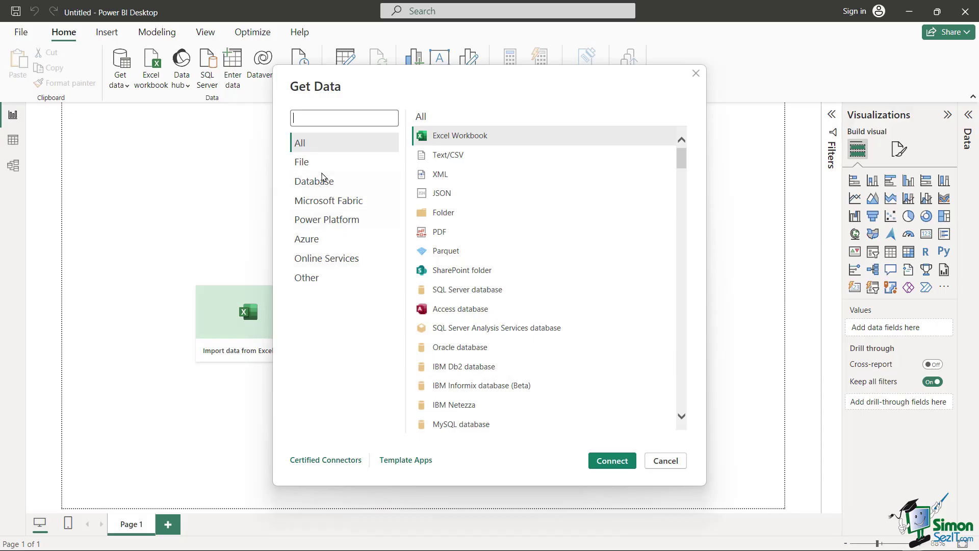
- Browse the data connector categories and connect to the Excel workbook CustomerMaster.xlsx
{"action": "left_click", "coordinate": [316, 164]}
{"action": "left_click", "coordinate": [320, 185]}
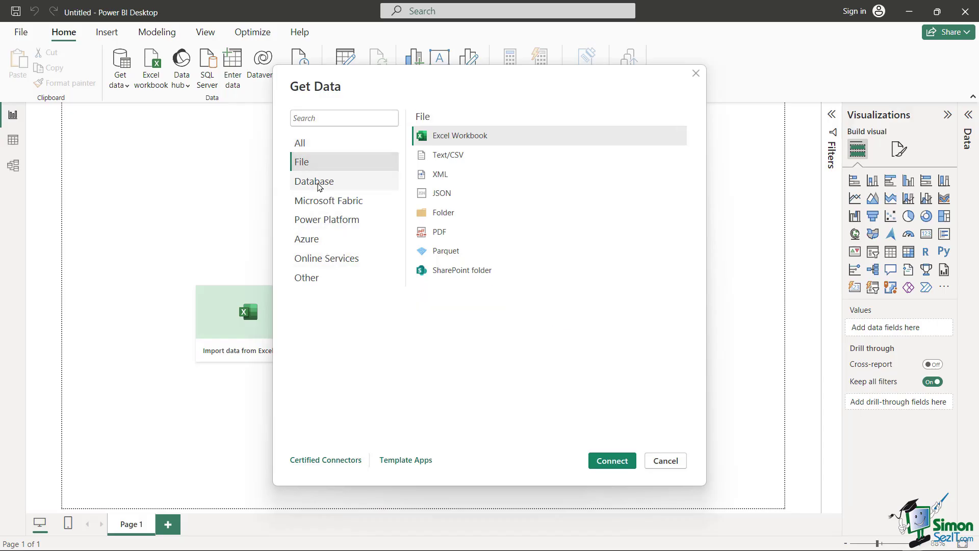
{"action": "left_click", "coordinate": [329, 206]}
{"action": "left_click", "coordinate": [336, 220]}
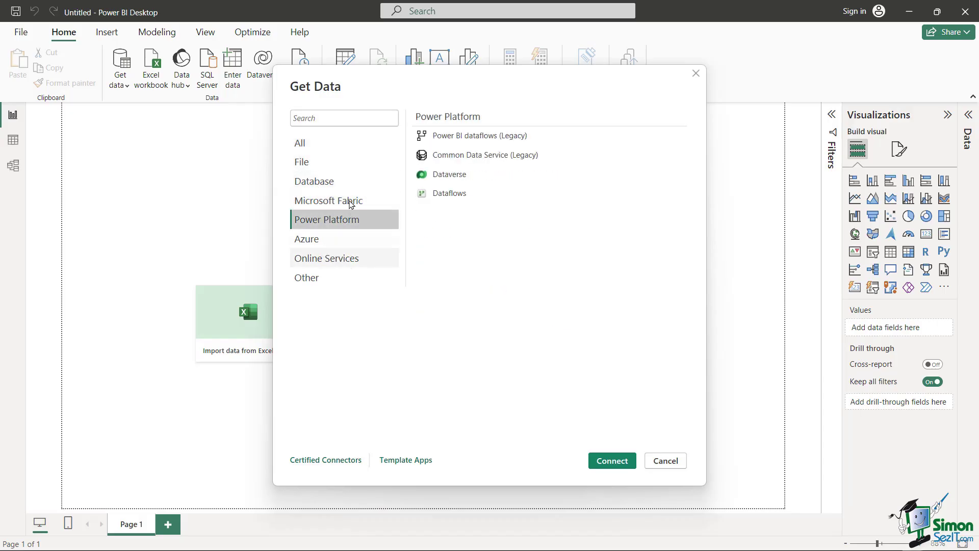
{"action": "left_click", "coordinate": [307, 147]}
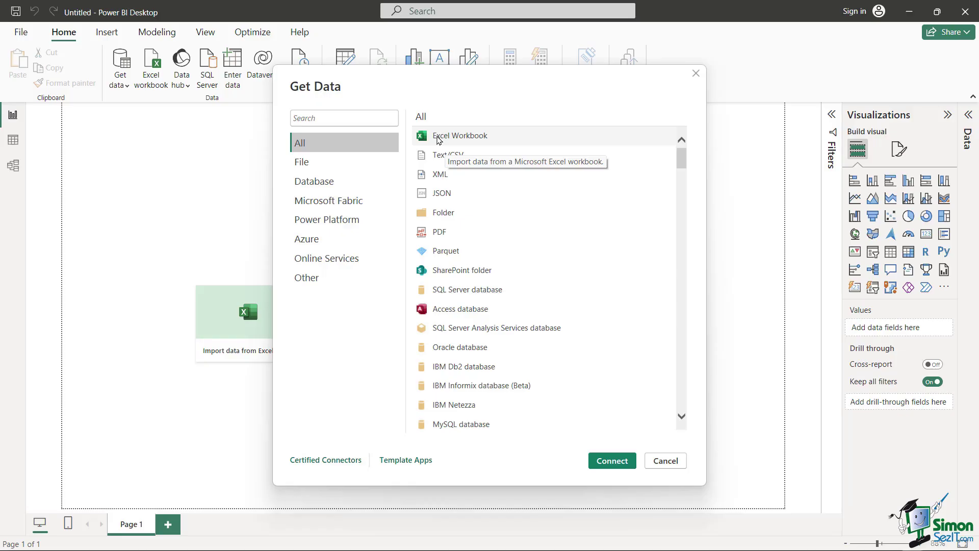
{"action": "double_click", "coordinate": [438, 137]}
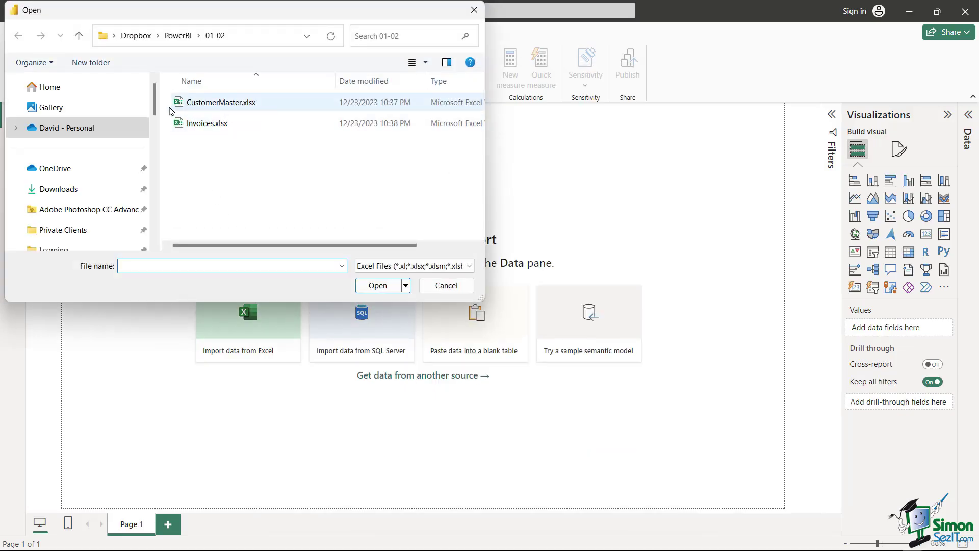
{"action": "double_click", "coordinate": [186, 103]}
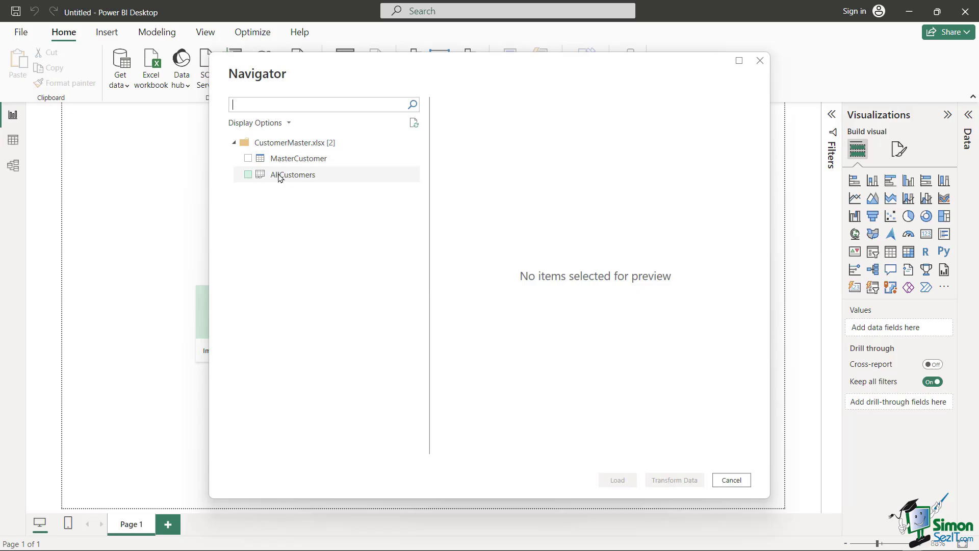
- Select the MasterCustomer table, look over its preview and open it for transformation in Power Query Editor
{"action": "left_click", "coordinate": [248, 158]}
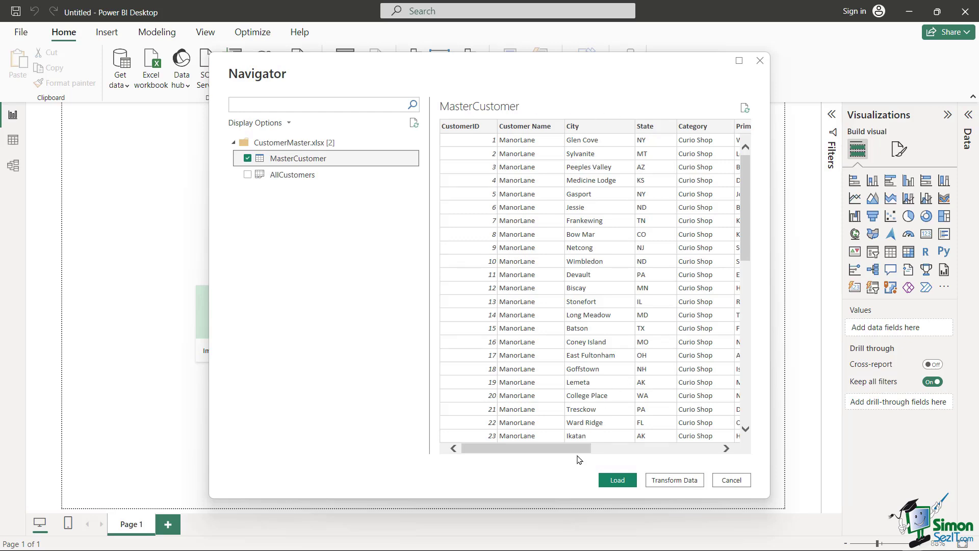
{"action": "left_click_drag", "start_coordinate": [576, 449], "coordinate": [540, 448]}
{"action": "left_click_drag", "start_coordinate": [745, 180], "coordinate": [737, 105]}
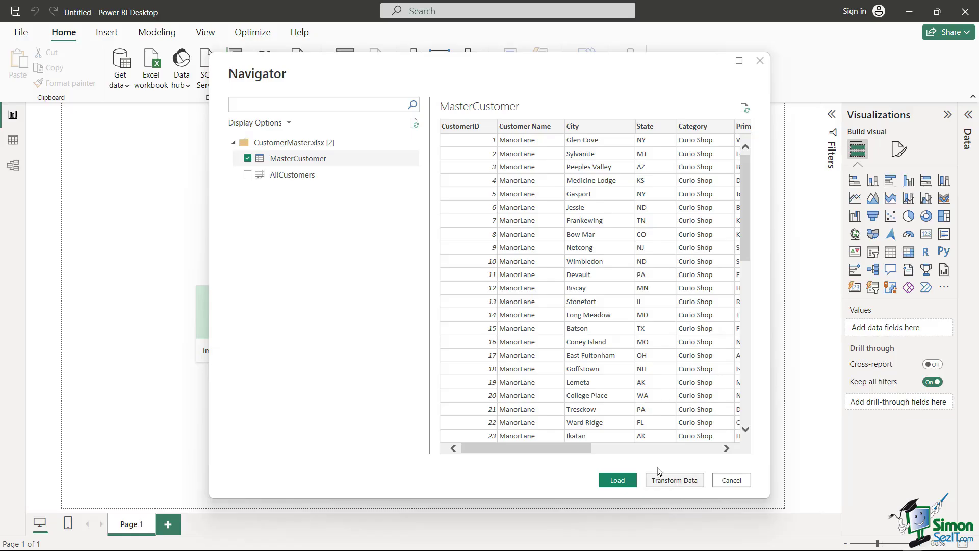
{"action": "left_click", "coordinate": [665, 481]}
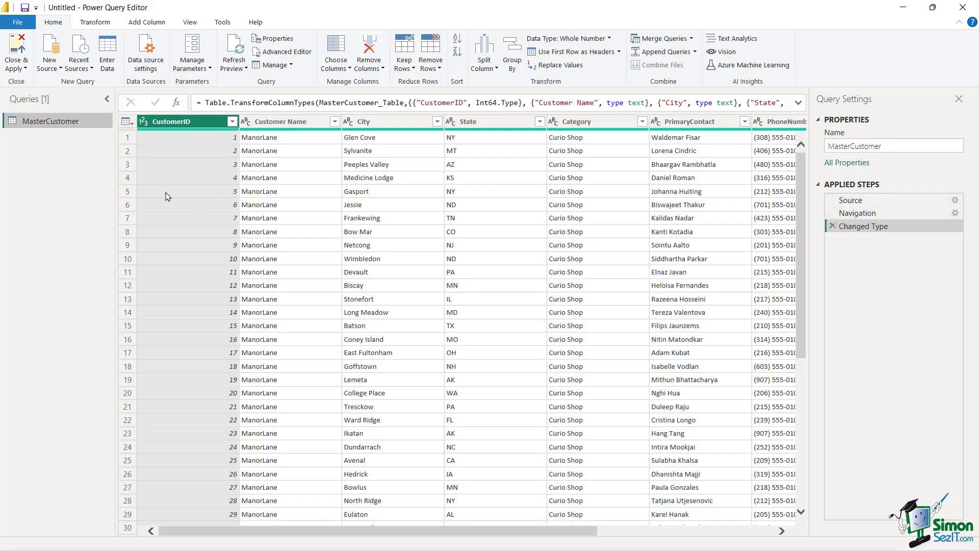
- Try renaming the CustomerID column to Customer ID, and delete that rename from the applied steps
{"action": "double_click", "coordinate": [185, 125]}
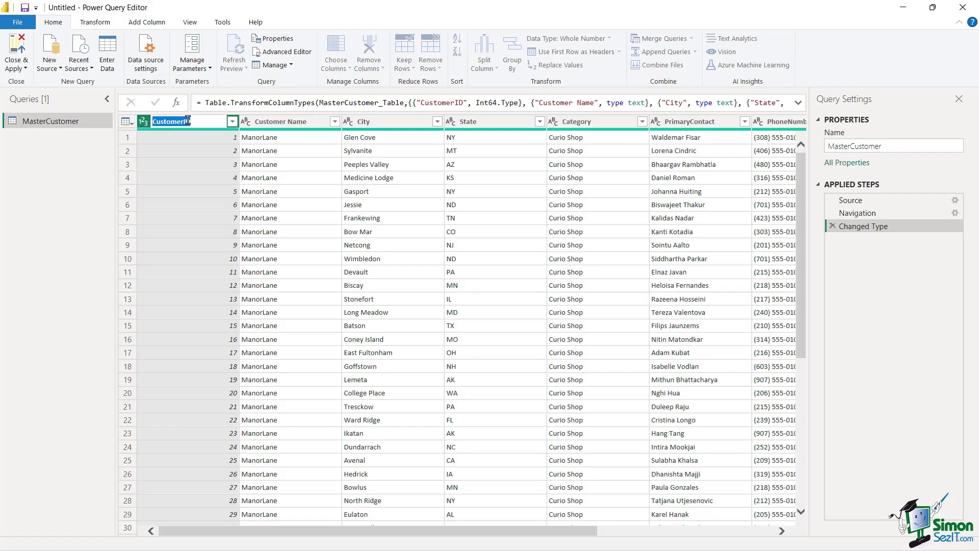
{"action": "left_click", "coordinate": [182, 121]}
{"action": "key", "text": "Return"}
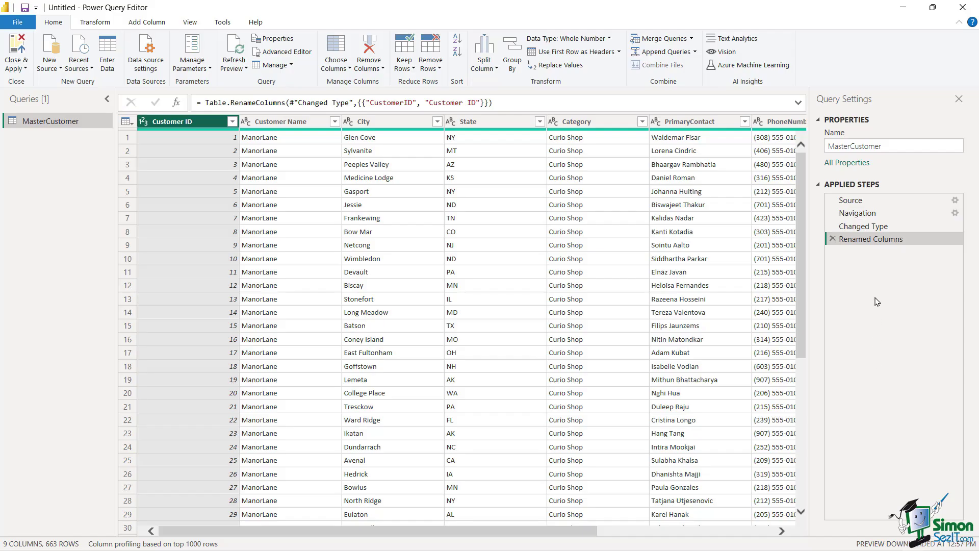
{"action": "left_click", "coordinate": [832, 239]}
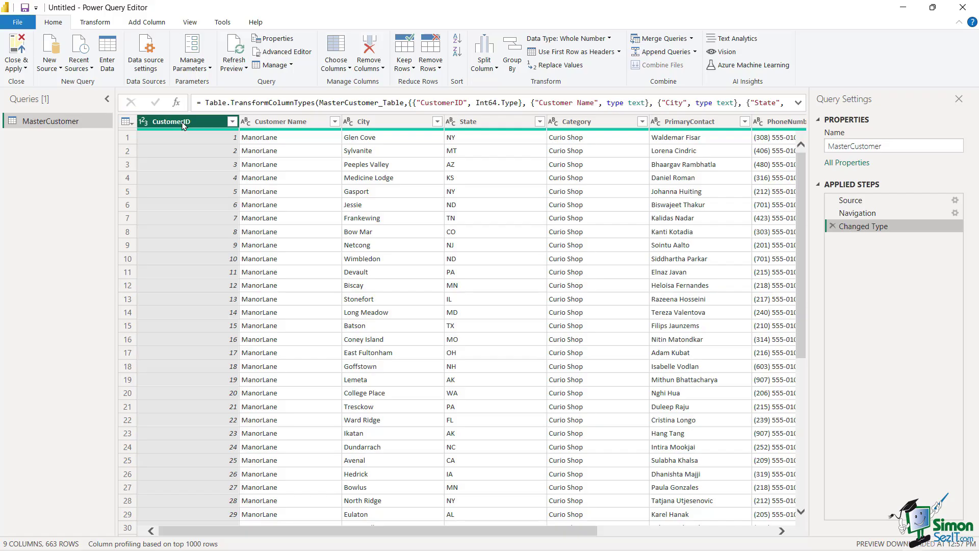
- Rename the CustomerID column to Customer ID and change its data type to Text
{"action": "right_click", "coordinate": [184, 126]}
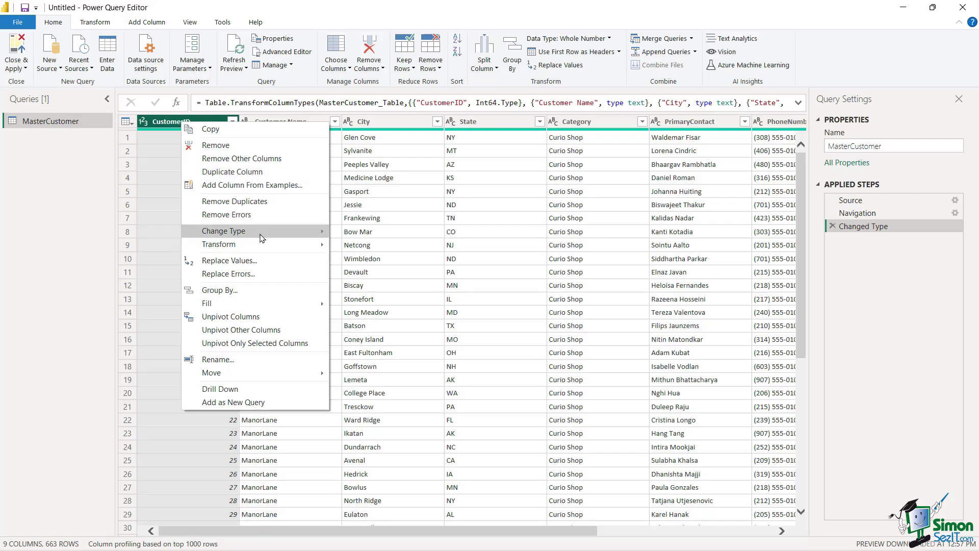
{"action": "mouse_move", "coordinate": [261, 237]}
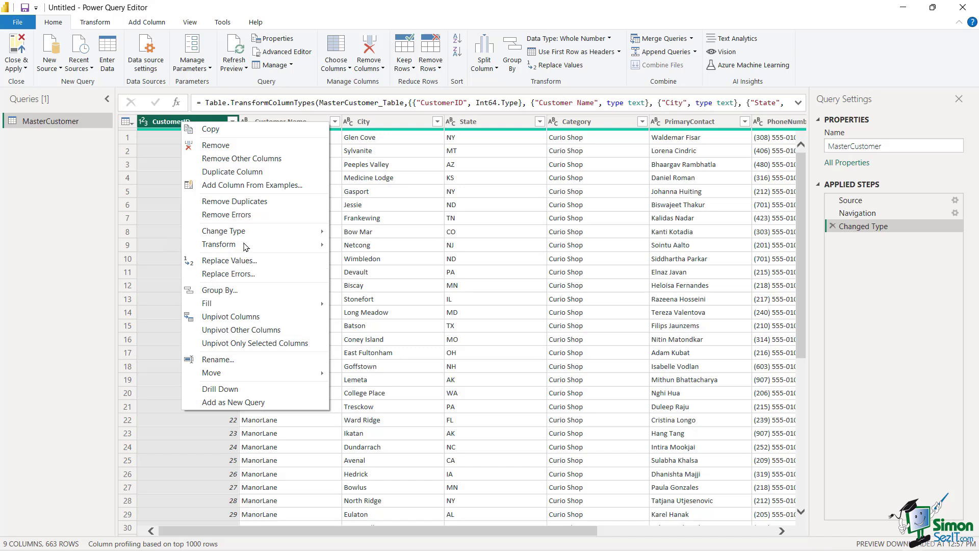
{"action": "left_click", "coordinate": [217, 360]}
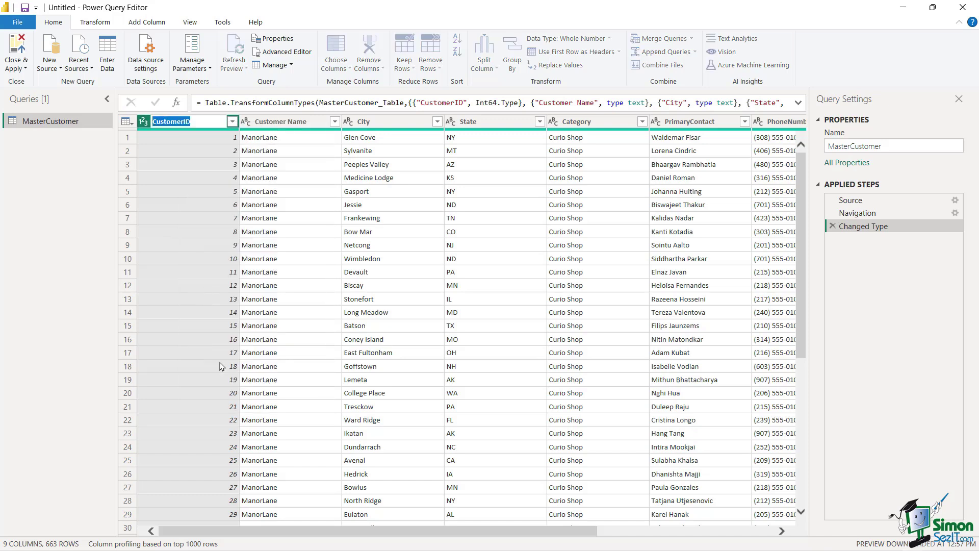
{"action": "left_click", "coordinate": [182, 121]}
{"action": "key", "text": "Return"}
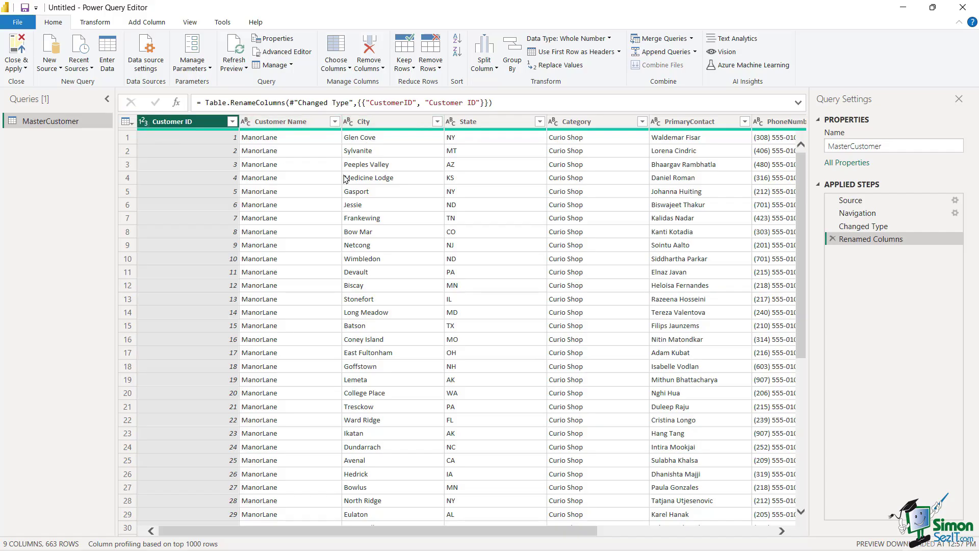
{"action": "left_click", "coordinate": [143, 123]}
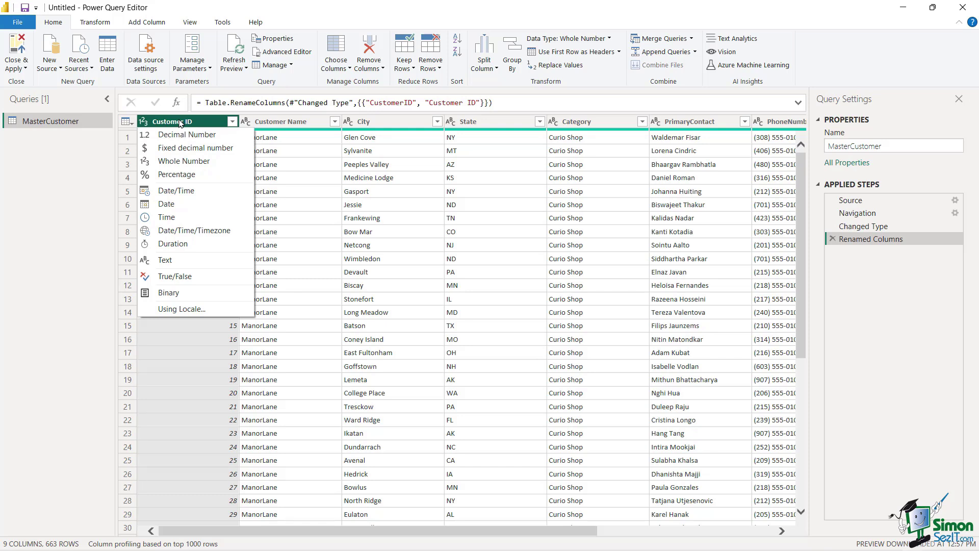
{"action": "left_click", "coordinate": [172, 260]}
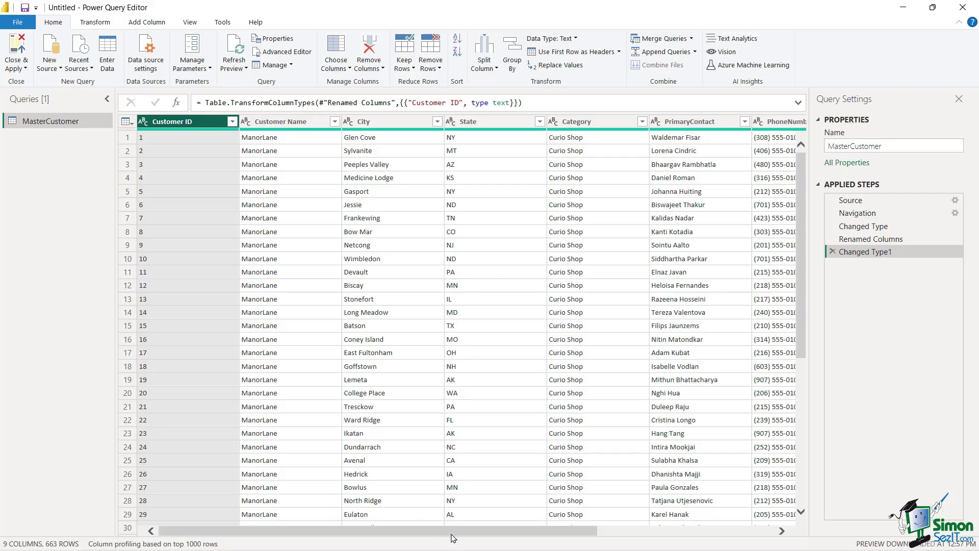
- Remove the FaxNumber column from the MasterCustomer query
{"action": "left_click_drag", "start_coordinate": [453, 536], "coordinate": [657, 534]}
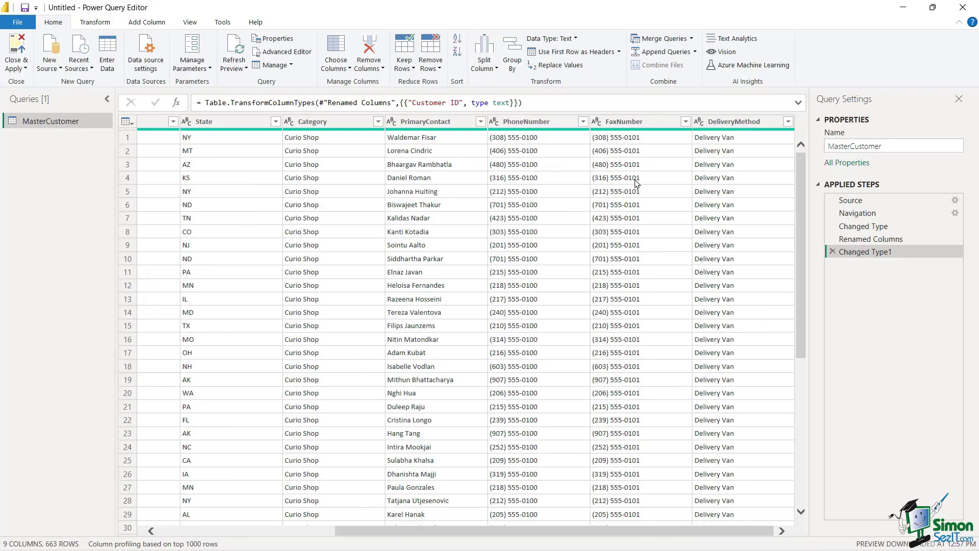
{"action": "right_click", "coordinate": [625, 124]}
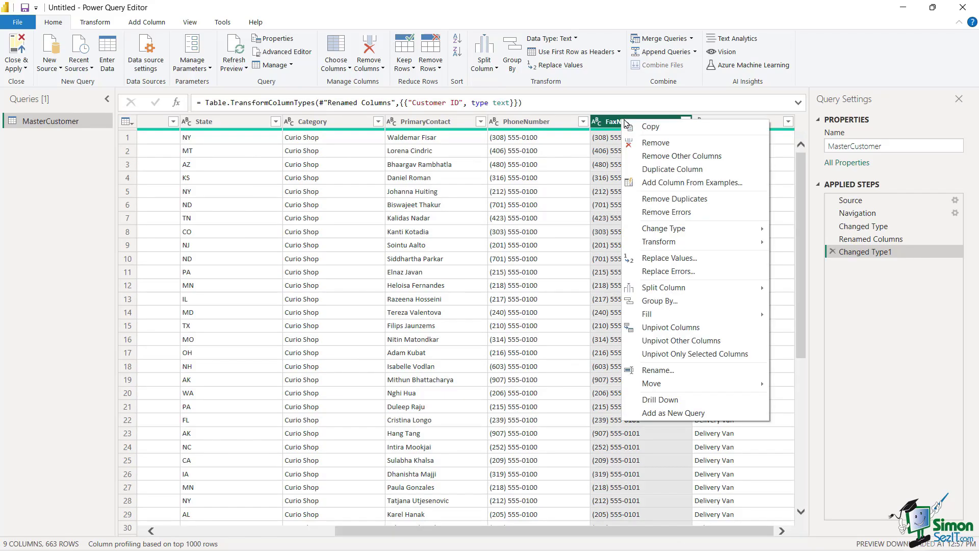
{"action": "left_click", "coordinate": [657, 145]}
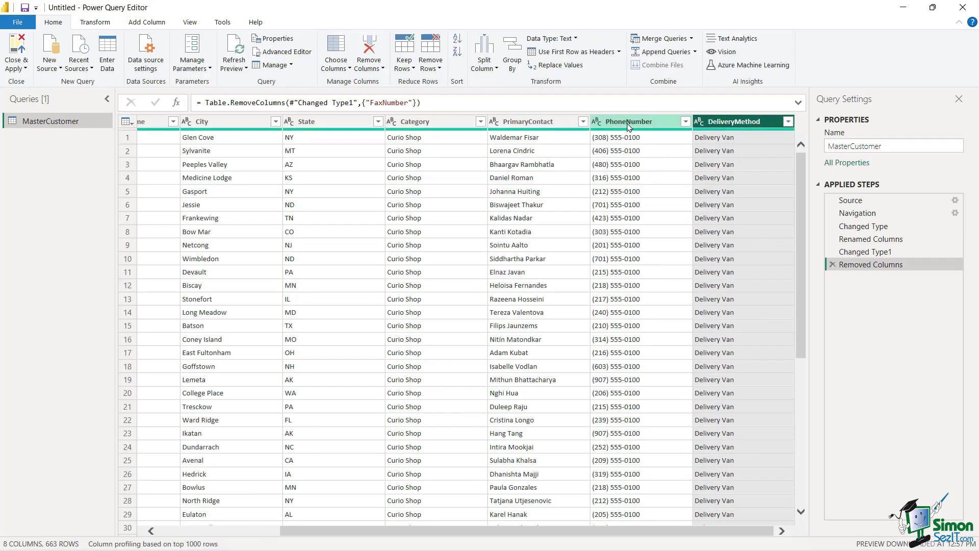
- Rename the PhoneNumber column to Phone
{"action": "left_click", "coordinate": [628, 125]}
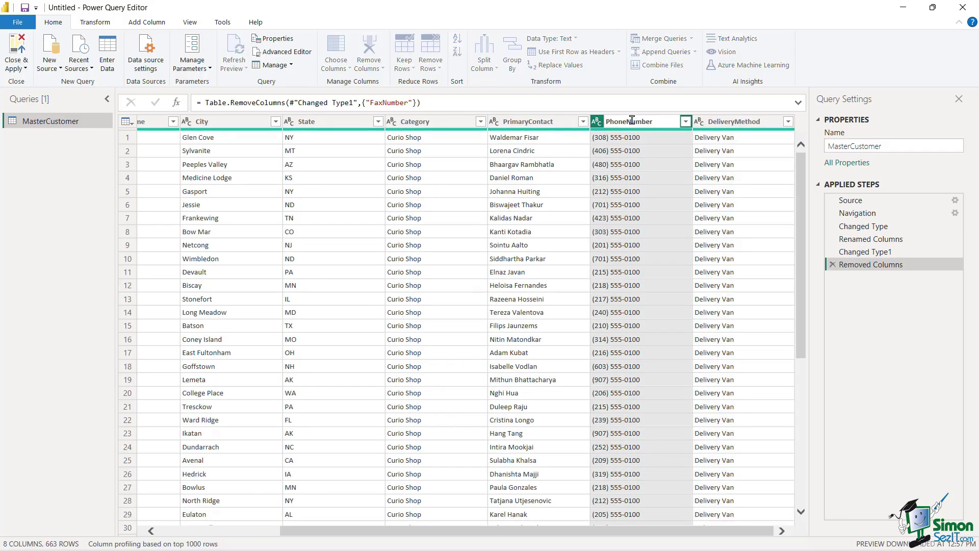
{"action": "double_click", "coordinate": [631, 121]}
{"action": "left_click_drag", "start_coordinate": [658, 121], "coordinate": [626, 122]}
{"action": "key", "text": "BackSpace"}
{"action": "key", "text": "Return"}
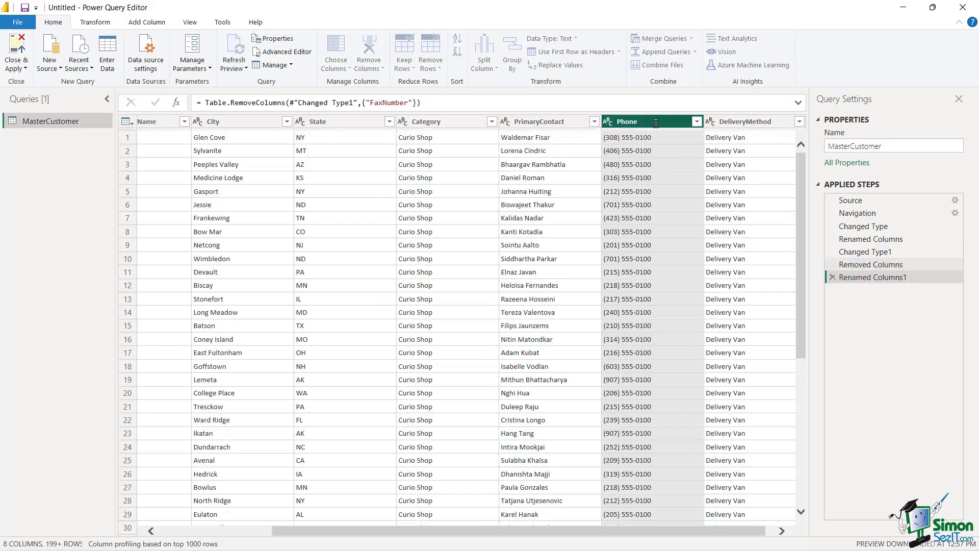
- Rename the PrimaryContact column to Primary Contact
{"action": "left_click", "coordinate": [540, 121]}
{"action": "double_click", "coordinate": [541, 121]}
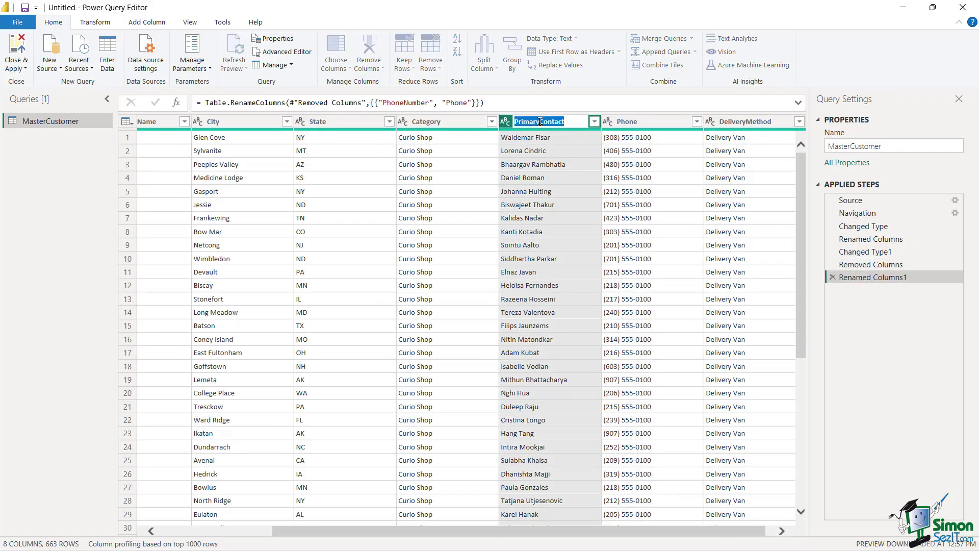
{"action": "left_click", "coordinate": [541, 122]}
{"action": "key", "text": "Return"}
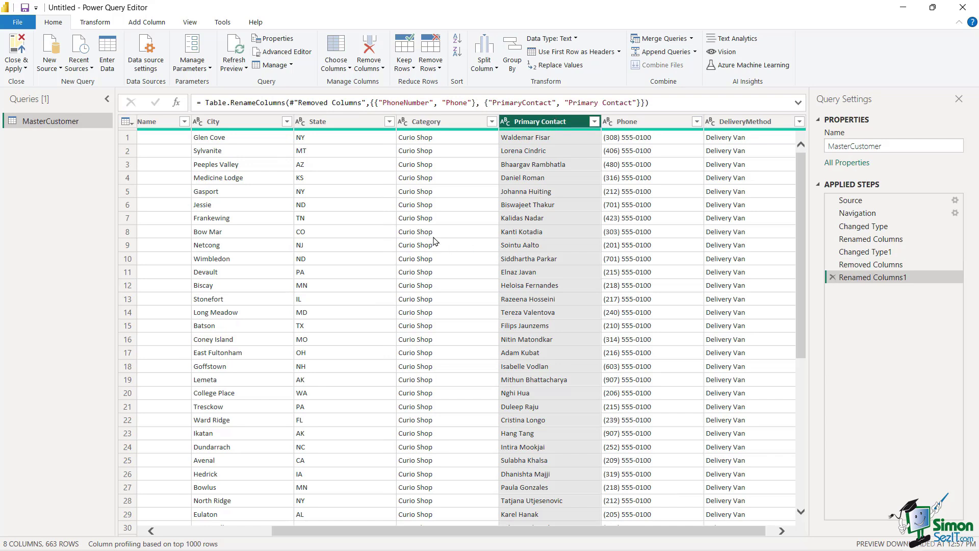
- Rename the Category column to Store Name
{"action": "left_click", "coordinate": [426, 121]}
{"action": "double_click", "coordinate": [425, 121]}
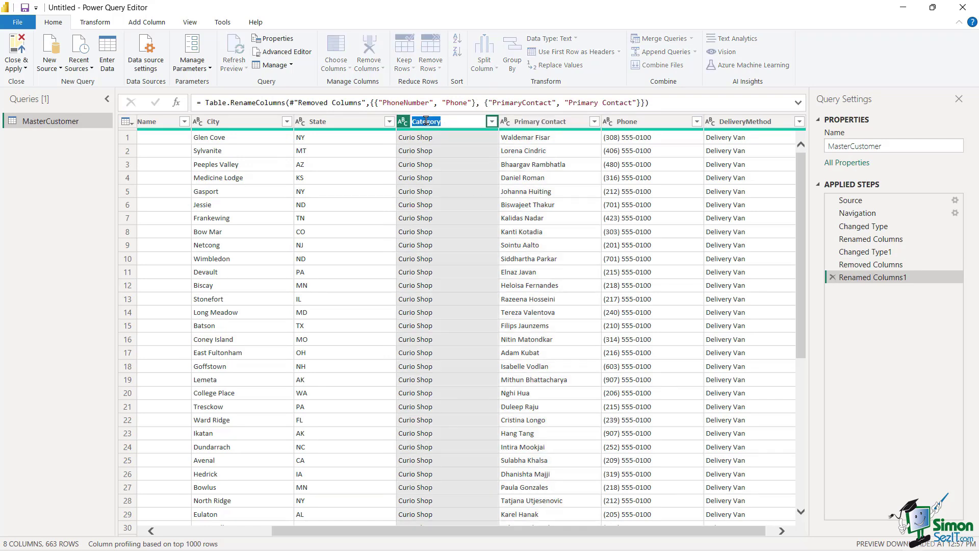
{"action": "type", "text": "Store Name"}
{"action": "key", "text": "Return"}
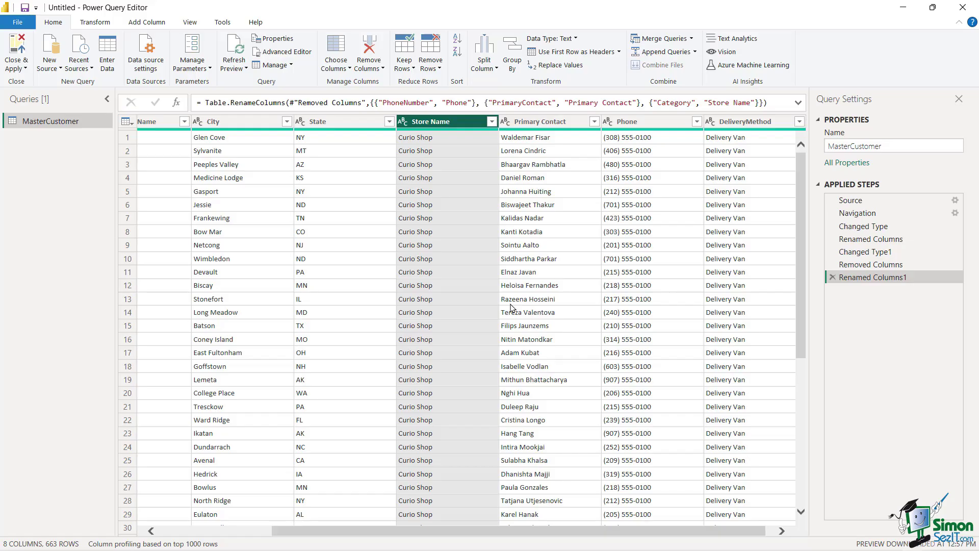
- Close the query editor with the changes applied and show the MasterCustomer data in Table view
{"action": "left_click", "coordinate": [23, 69]}
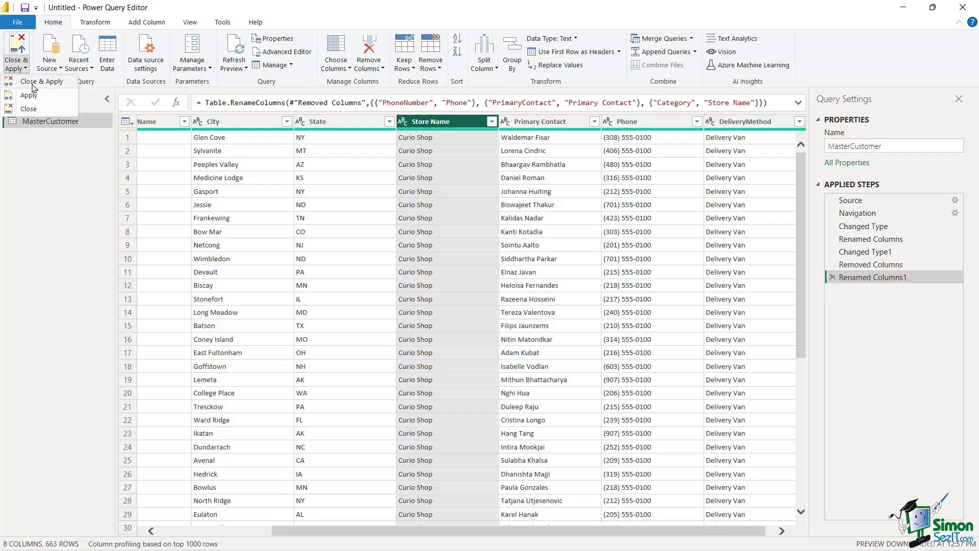
{"action": "left_click", "coordinate": [28, 108]}
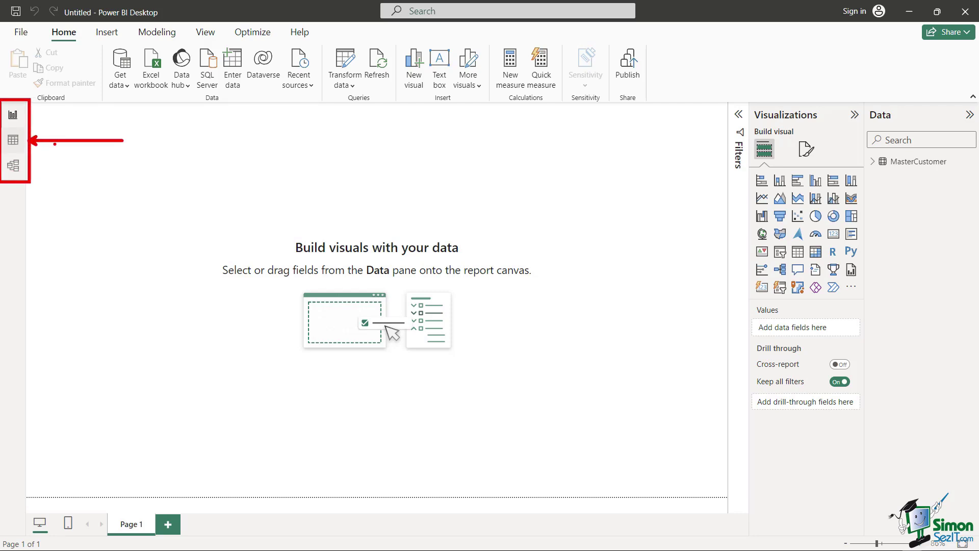
{"action": "left_click", "coordinate": [13, 142]}
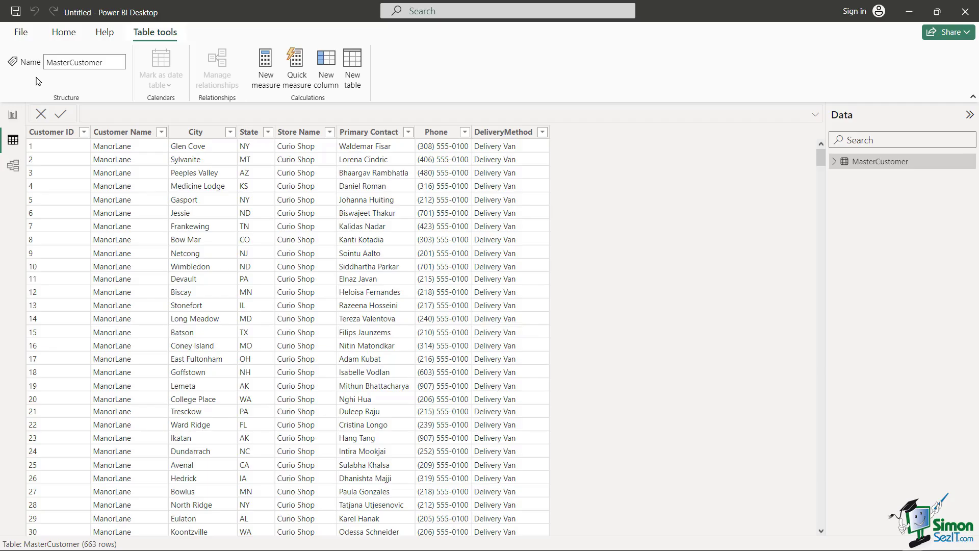
- Examine the data transformation options and the Report, Model and Table views of the loaded MasterCustomer table
{"action": "left_click", "coordinate": [62, 33]}
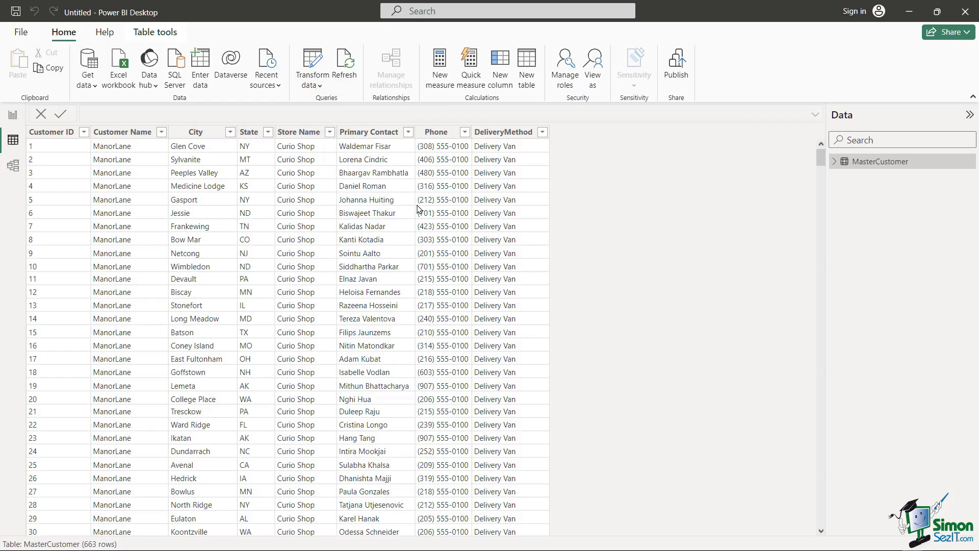
{"action": "left_click", "coordinate": [315, 87]}
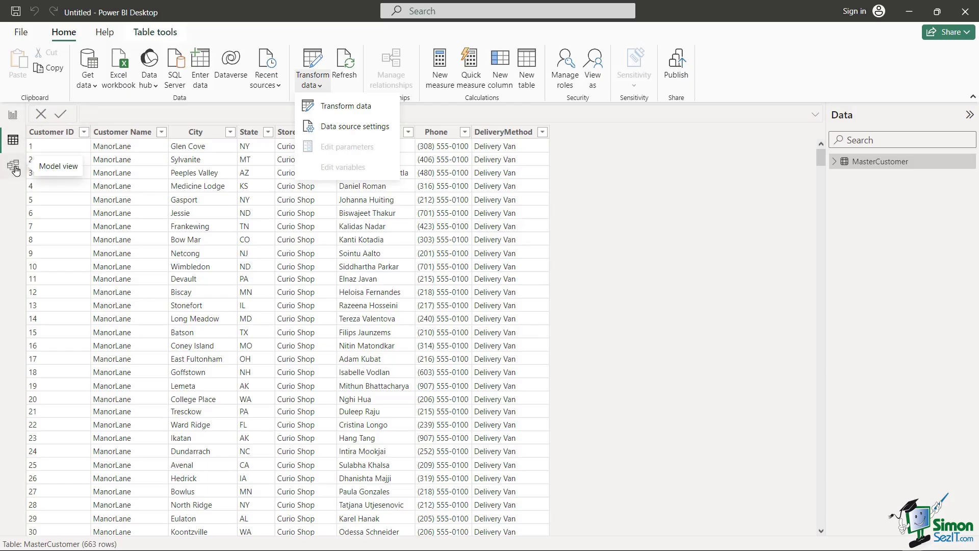
{"action": "left_click", "coordinate": [12, 116]}
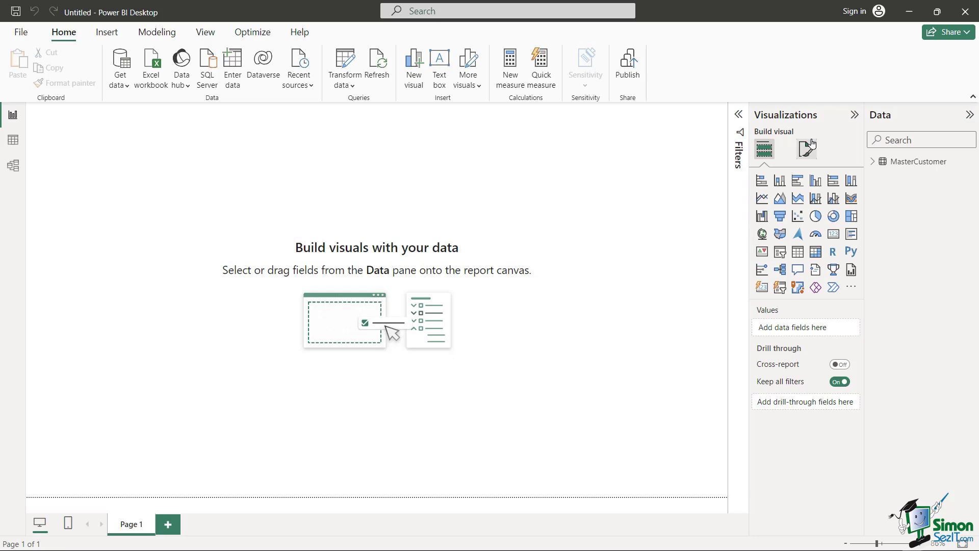
{"action": "left_click", "coordinate": [13, 171]}
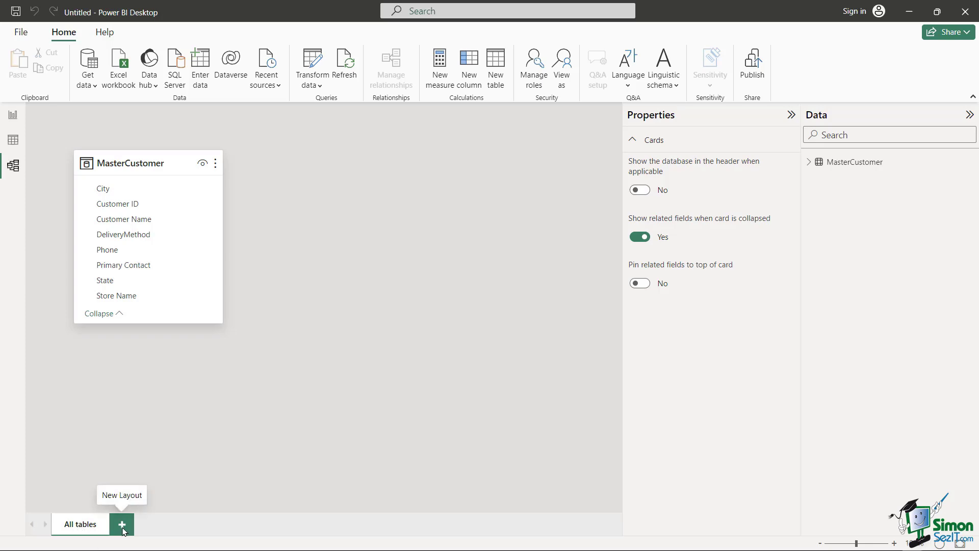
{"action": "left_click", "coordinate": [14, 142]}
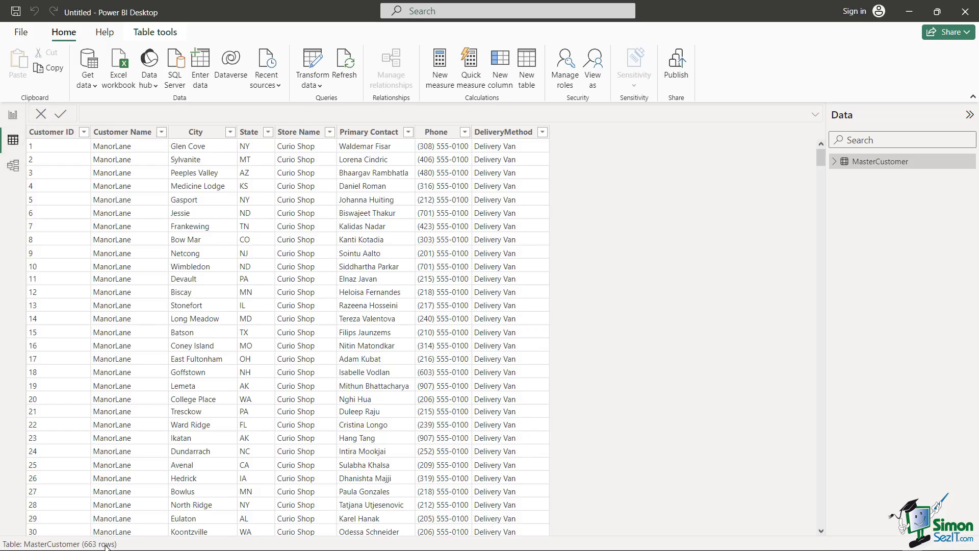
{"action": "left_click", "coordinate": [10, 115]}
{"action": "mouse_move", "coordinate": [890, 168]}
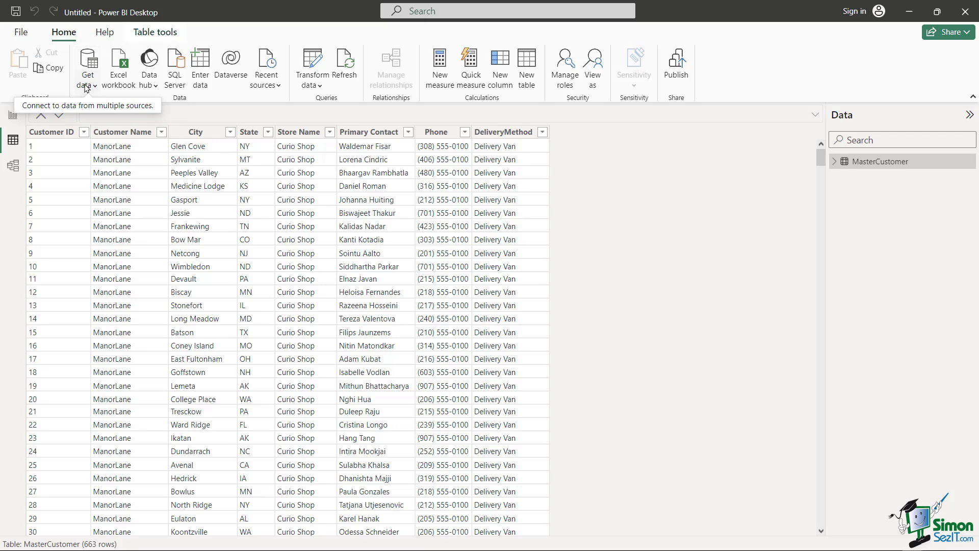
- Import the InvoiceData.txt text file and open it in the query editor for transformation
{"action": "left_click", "coordinate": [87, 87]}
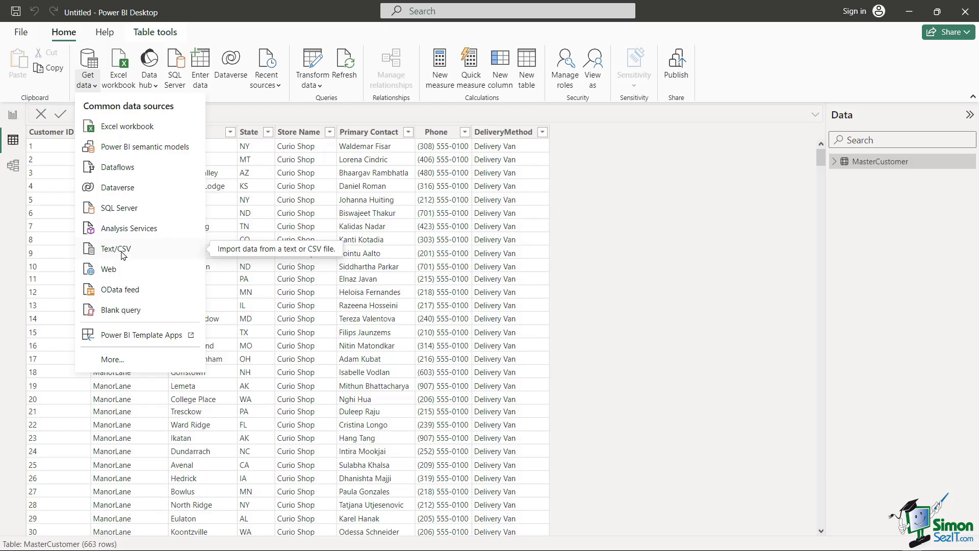
{"action": "left_click", "coordinate": [123, 253]}
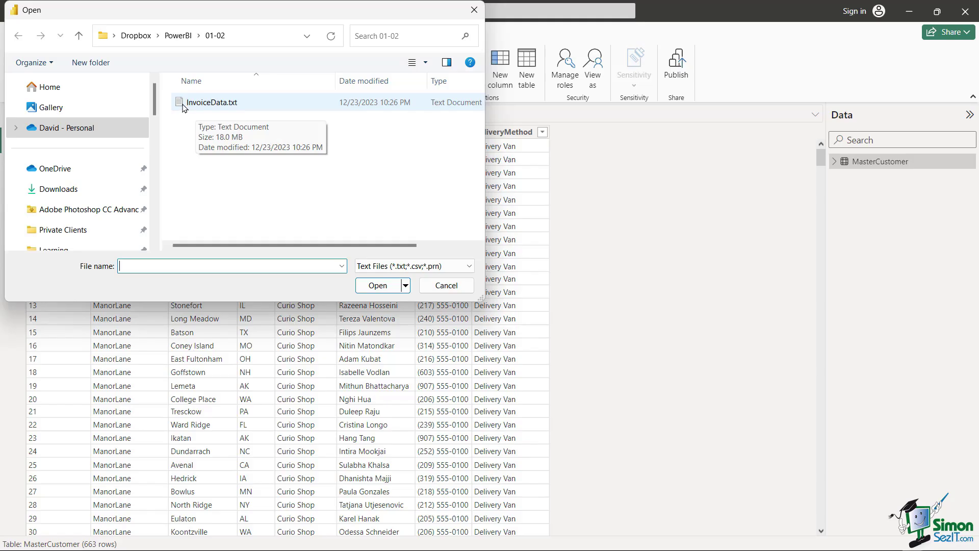
{"action": "double_click", "coordinate": [204, 102]}
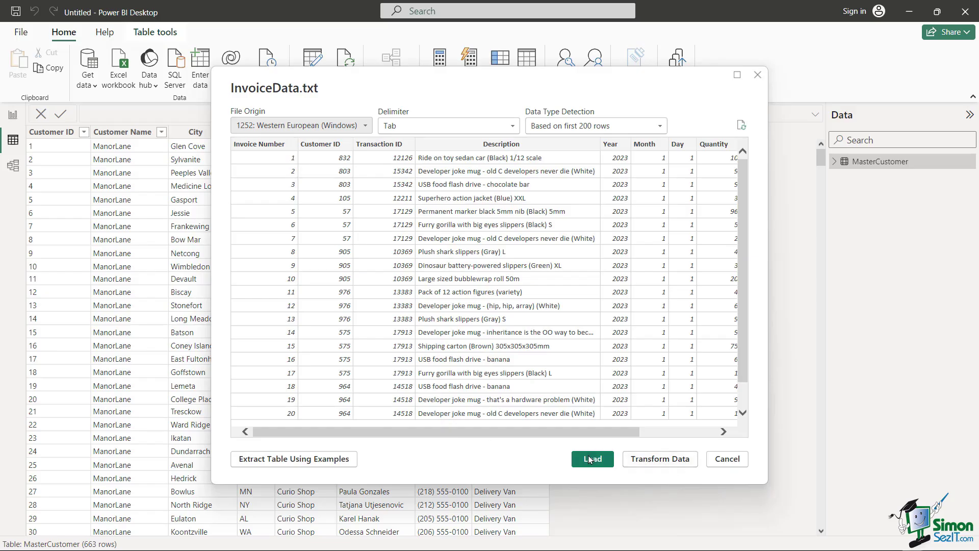
{"action": "left_click", "coordinate": [652, 463]}
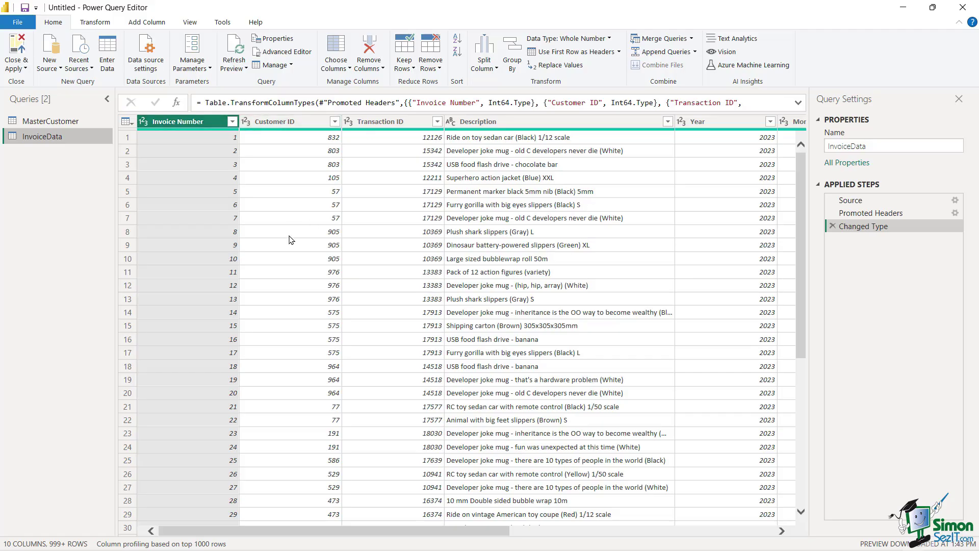
- Delete the InvoiceData query and close the query editor with the changes applied
{"action": "right_click", "coordinate": [51, 141]}
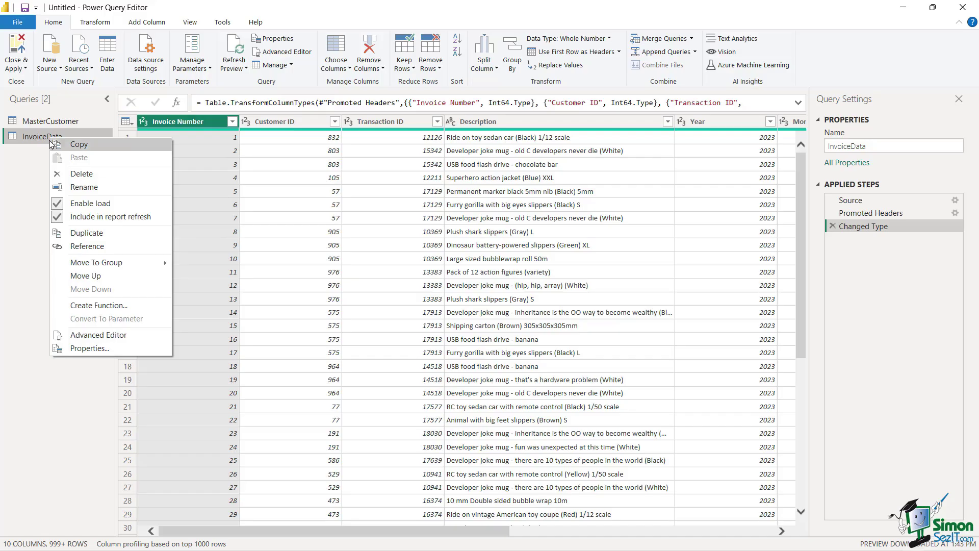
{"action": "left_click", "coordinate": [82, 174]}
{"action": "left_click", "coordinate": [528, 304]}
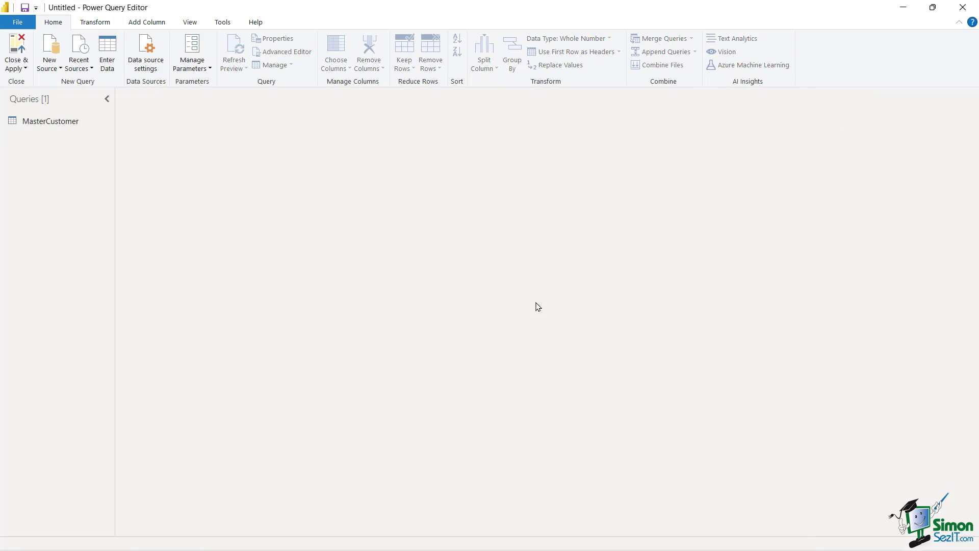
{"action": "left_click", "coordinate": [19, 68]}
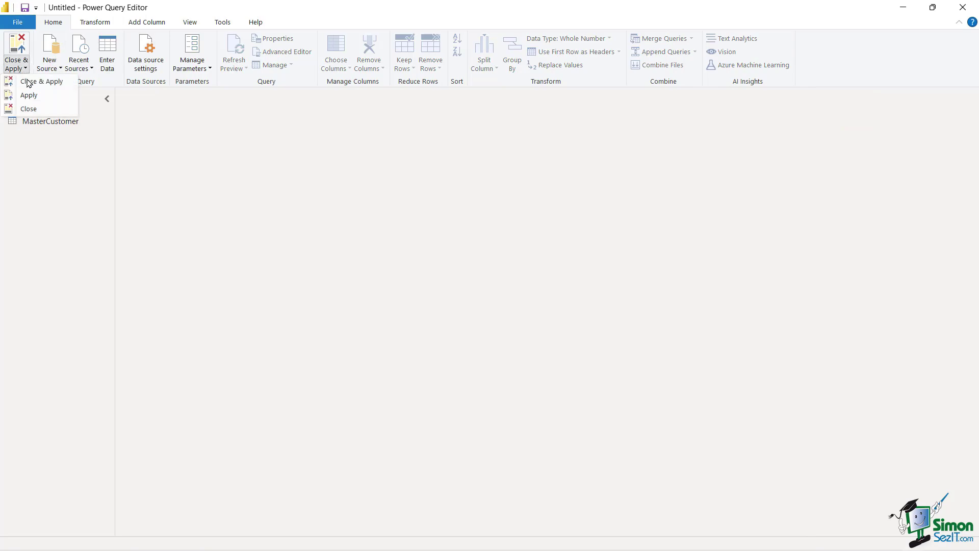
{"action": "left_click", "coordinate": [35, 82]}
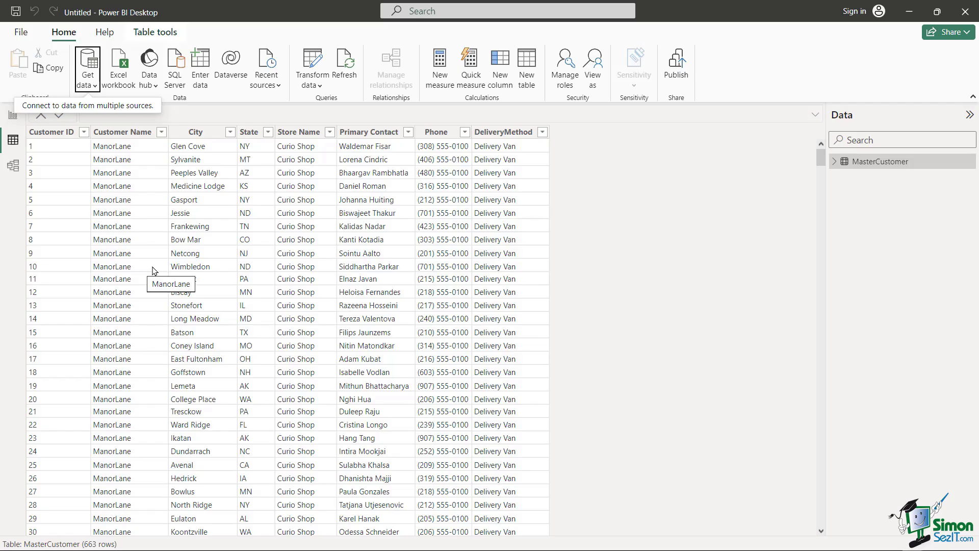
- Import the Invoice Data sheet from the Invoices.xlsx workbook and open it in the query editor for transformation
{"action": "left_click", "coordinate": [122, 63]}
{"action": "left_click", "coordinate": [199, 127]}
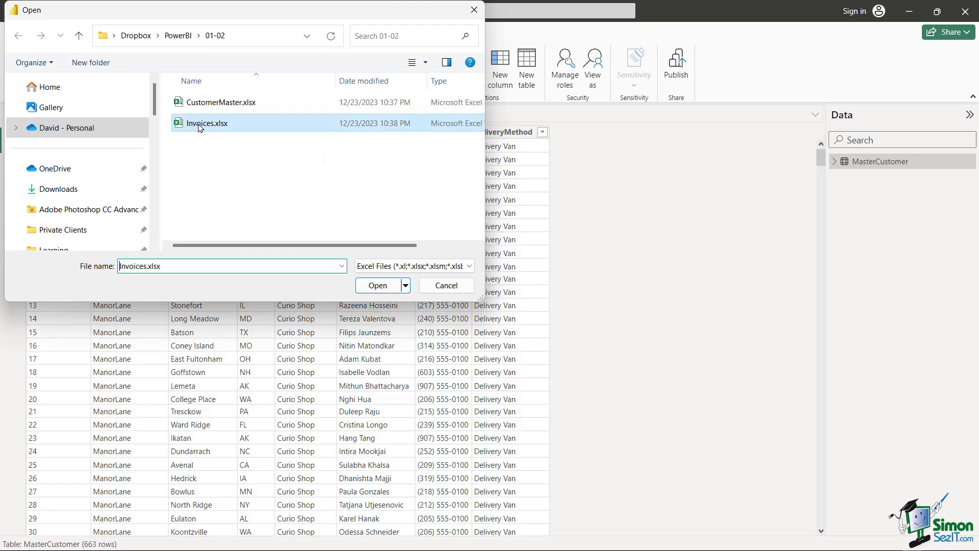
{"action": "double_click", "coordinate": [199, 127]}
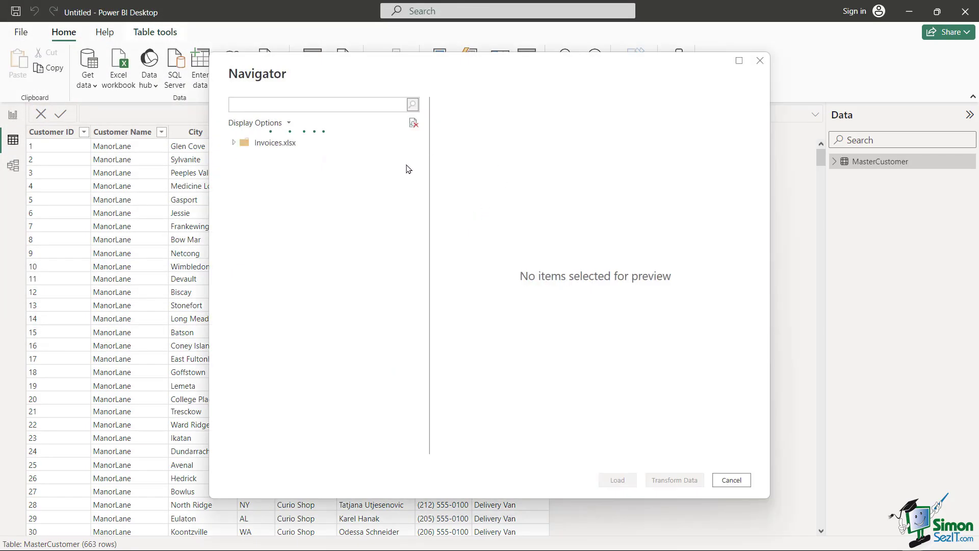
{"action": "left_click", "coordinate": [249, 159]}
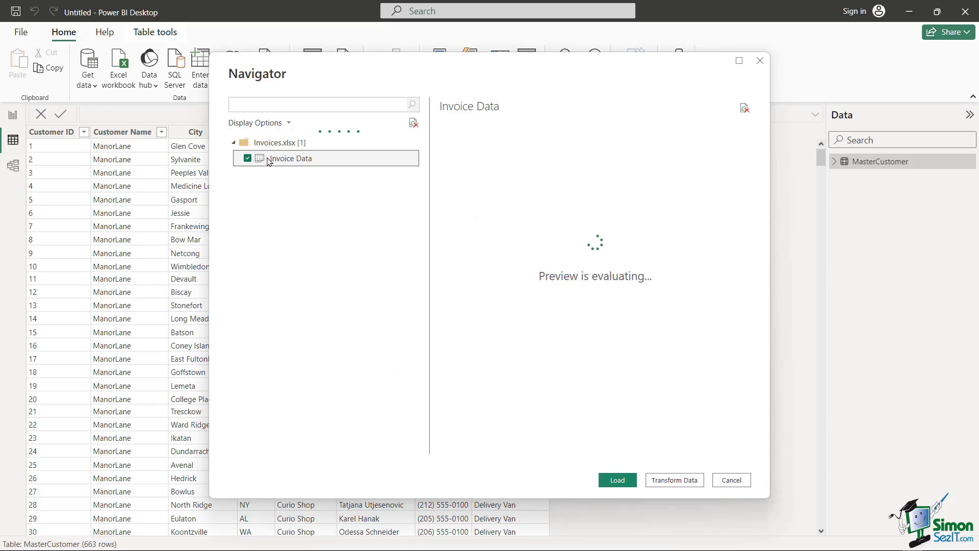
{"action": "left_click", "coordinate": [663, 479]}
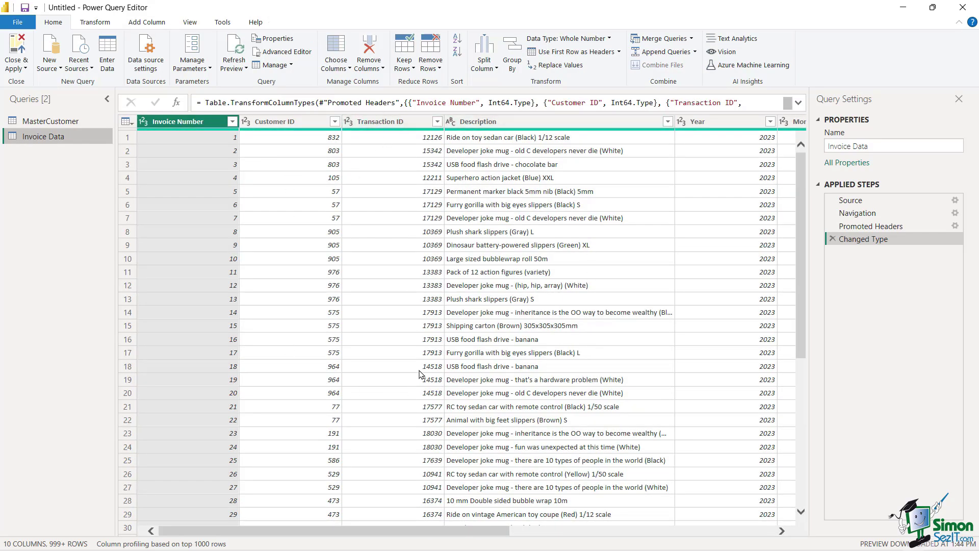
- Change the data type of the Invoice Number and Customer ID columns to Text, replacing the current type conversions
{"action": "left_click", "coordinate": [144, 122]}
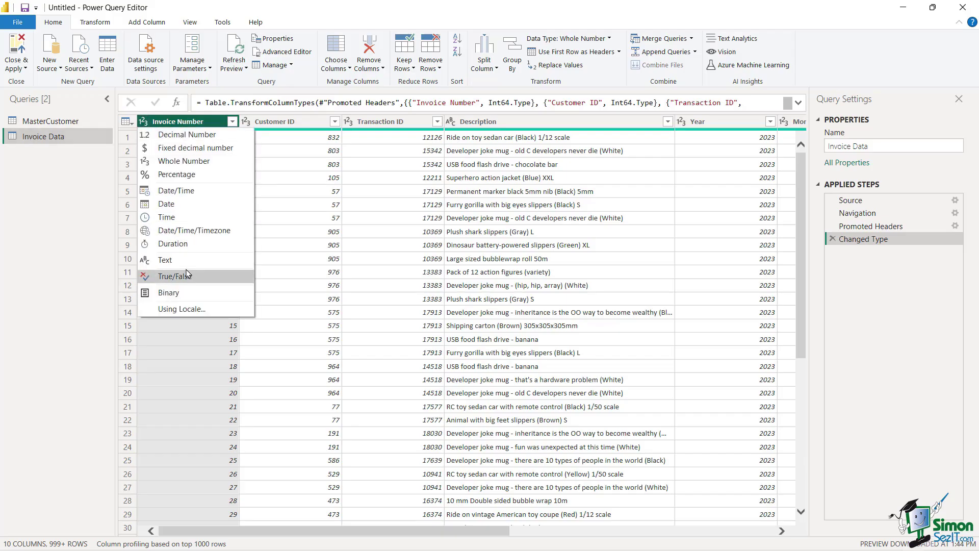
{"action": "left_click", "coordinate": [164, 260]}
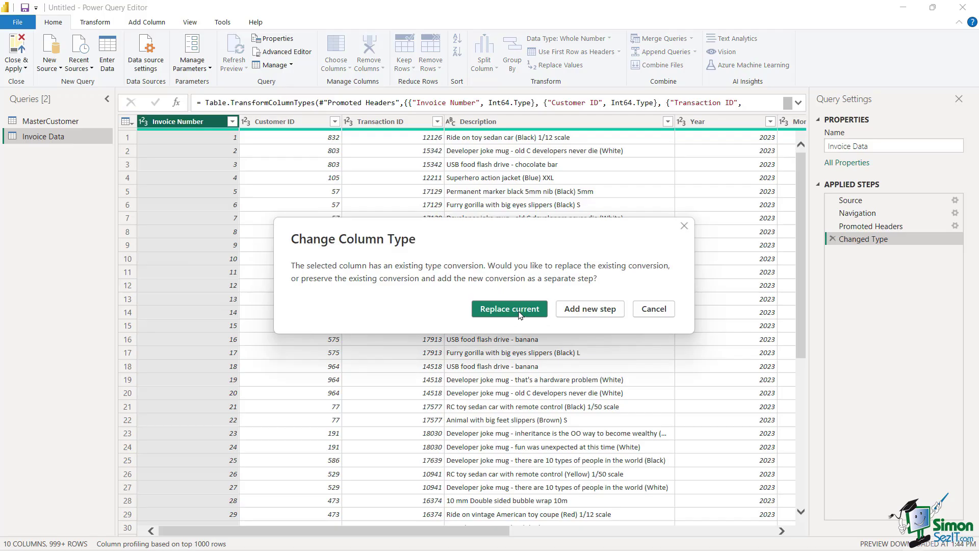
{"action": "left_click", "coordinate": [510, 309]}
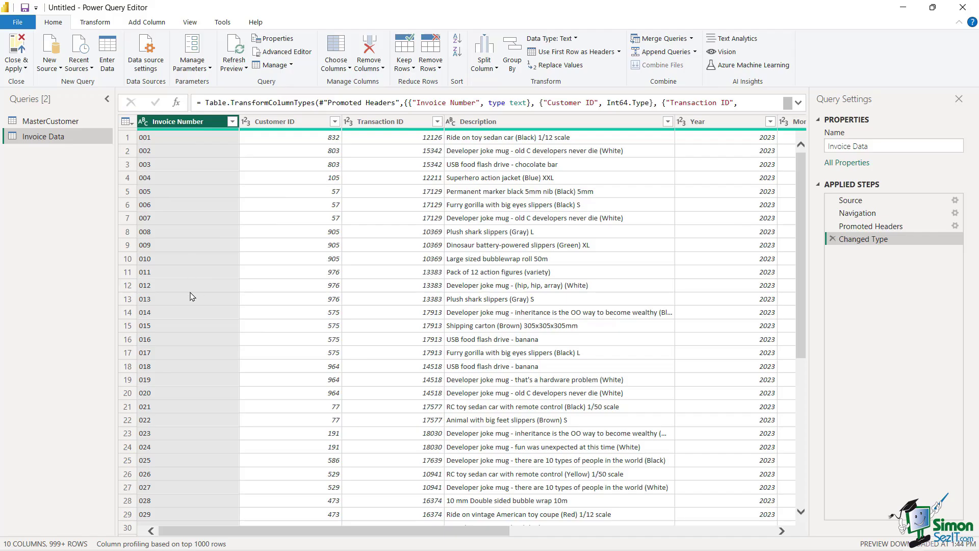
{"action": "left_click", "coordinate": [247, 122]}
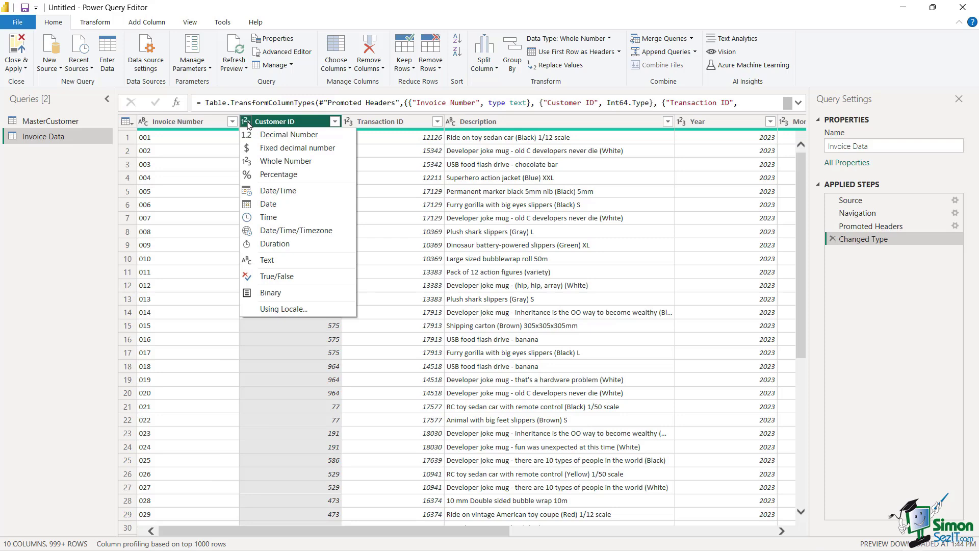
{"action": "left_click", "coordinate": [290, 260]}
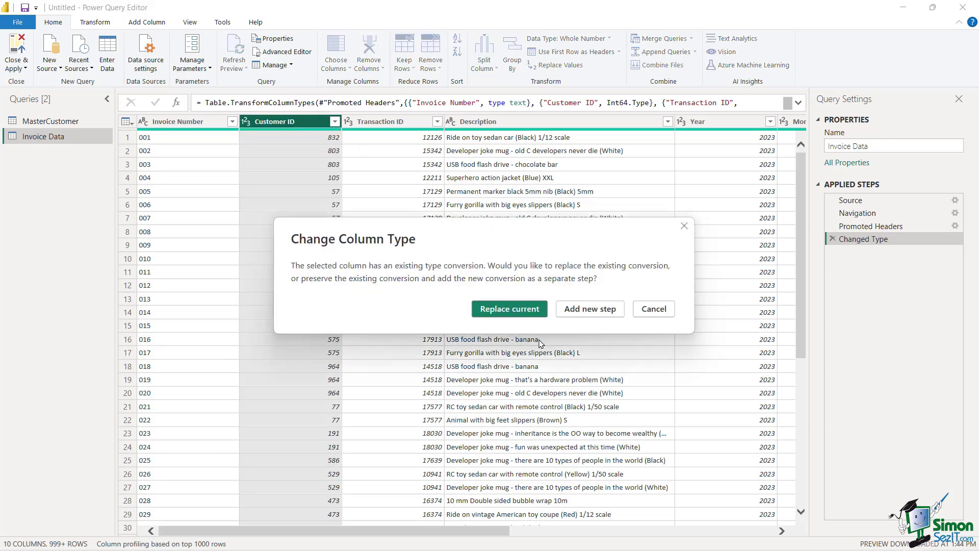
{"action": "left_click", "coordinate": [497, 309]}
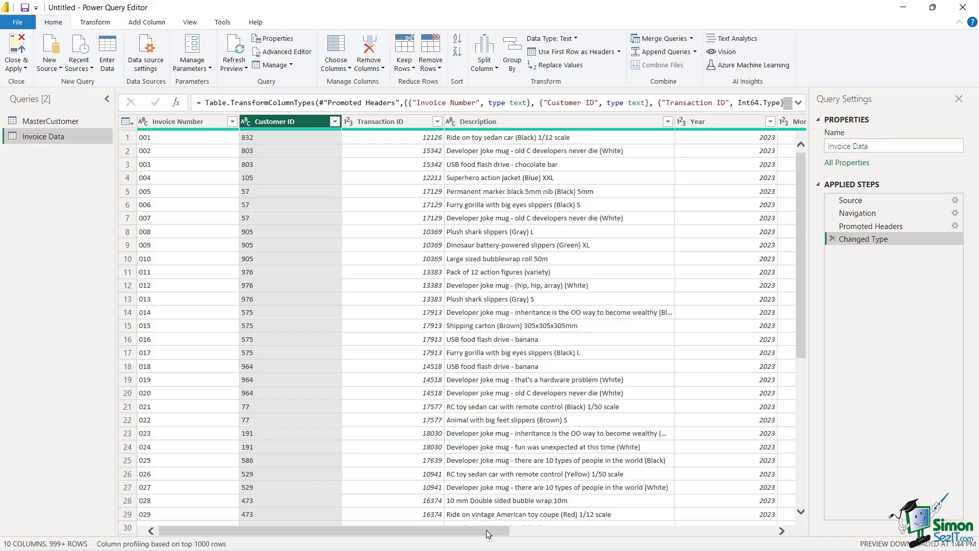
- Merge the Month, Day and Year columns, selected in that order, with a custom "/" separator into a column named Date of Purchase
{"action": "left_click_drag", "start_coordinate": [488, 533], "coordinate": [757, 541]}
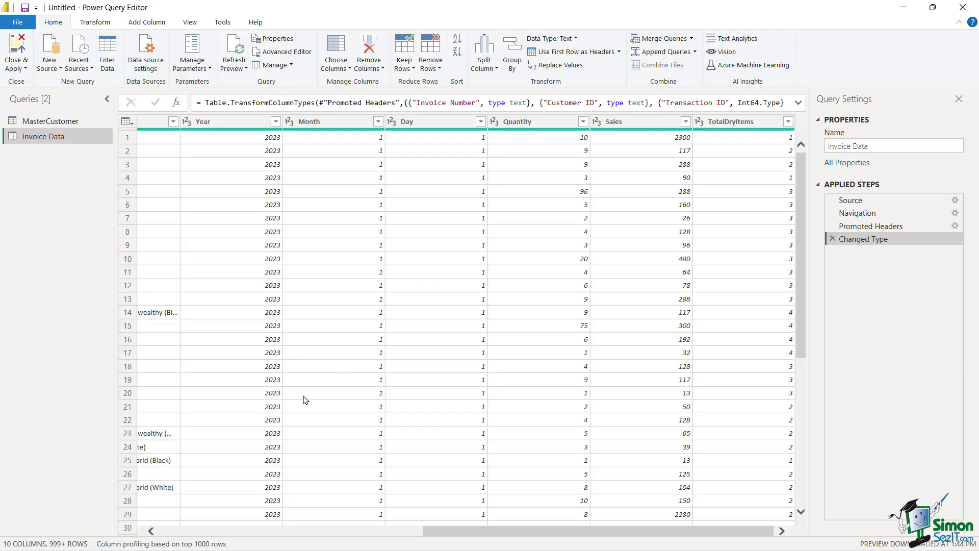
{"action": "left_click", "coordinate": [325, 272]}
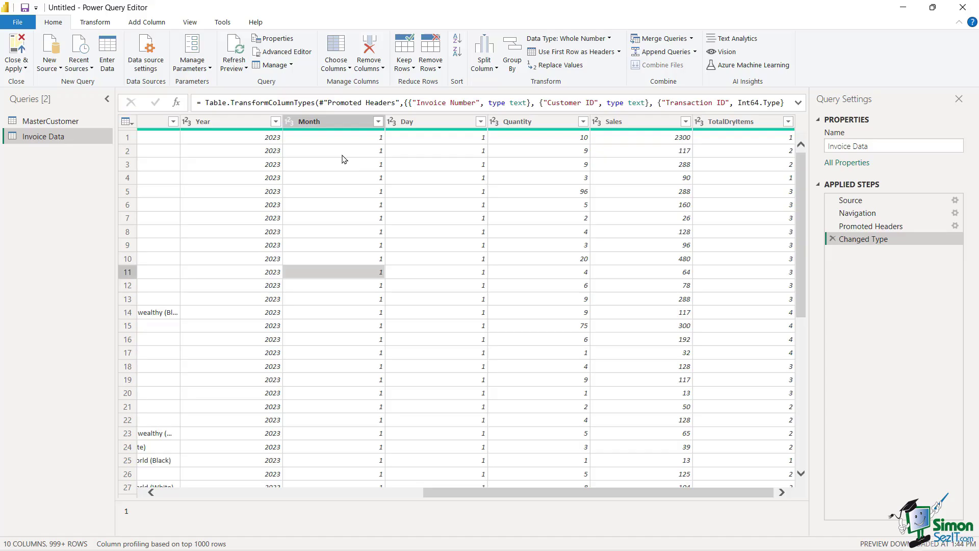
{"action": "left_click", "coordinate": [323, 123]}
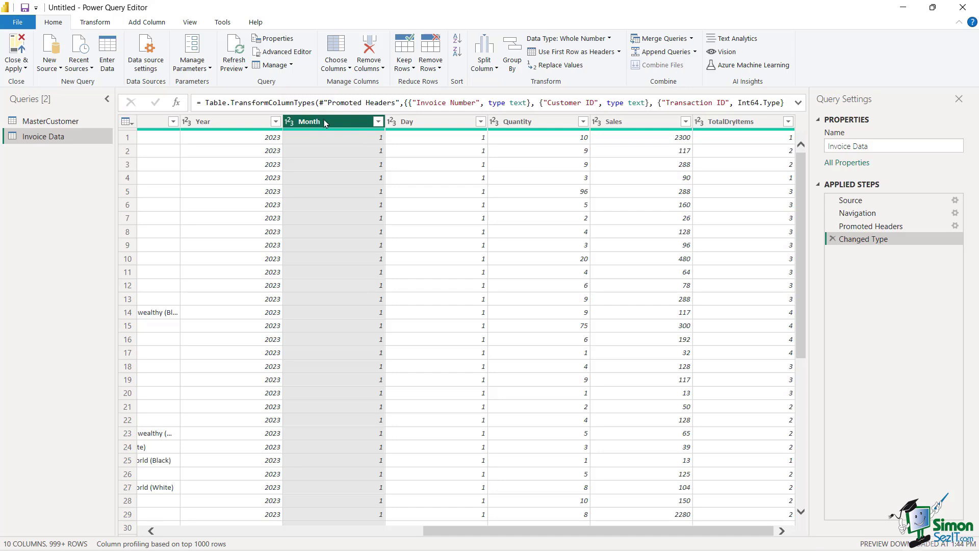
{"action": "left_click", "coordinate": [426, 126], "text": "ctrl"}
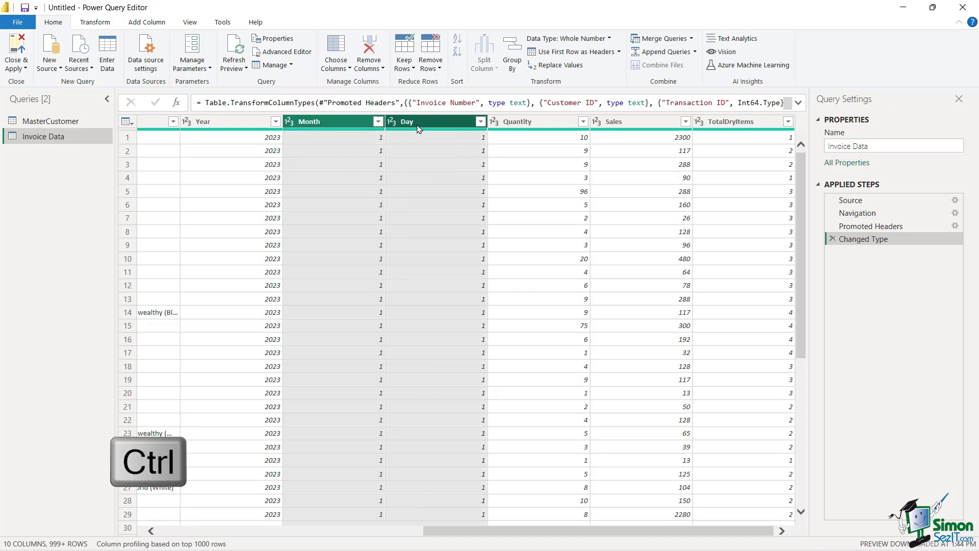
{"action": "left_click", "coordinate": [207, 126], "text": "ctrl"}
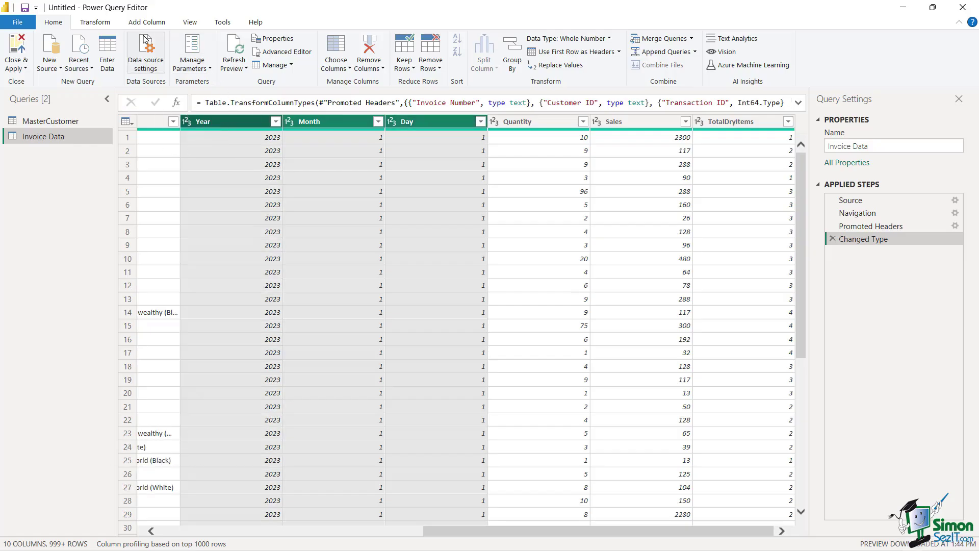
{"action": "left_click", "coordinate": [95, 26]}
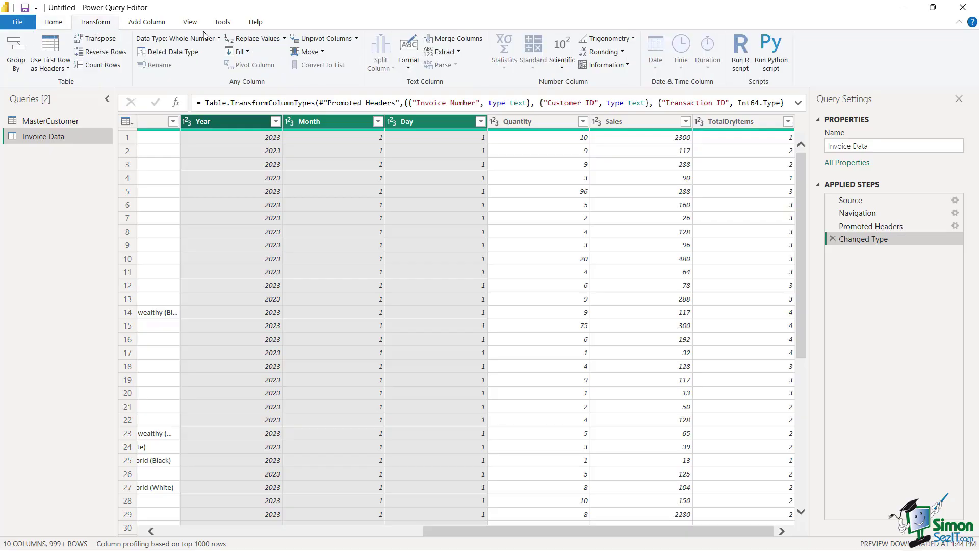
{"action": "left_click", "coordinate": [446, 41]}
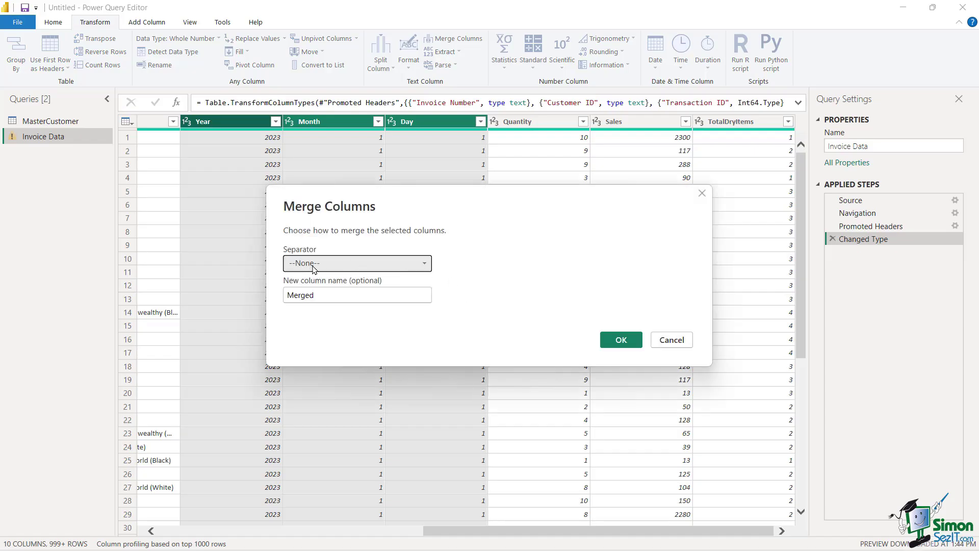
{"action": "left_click", "coordinate": [314, 266]}
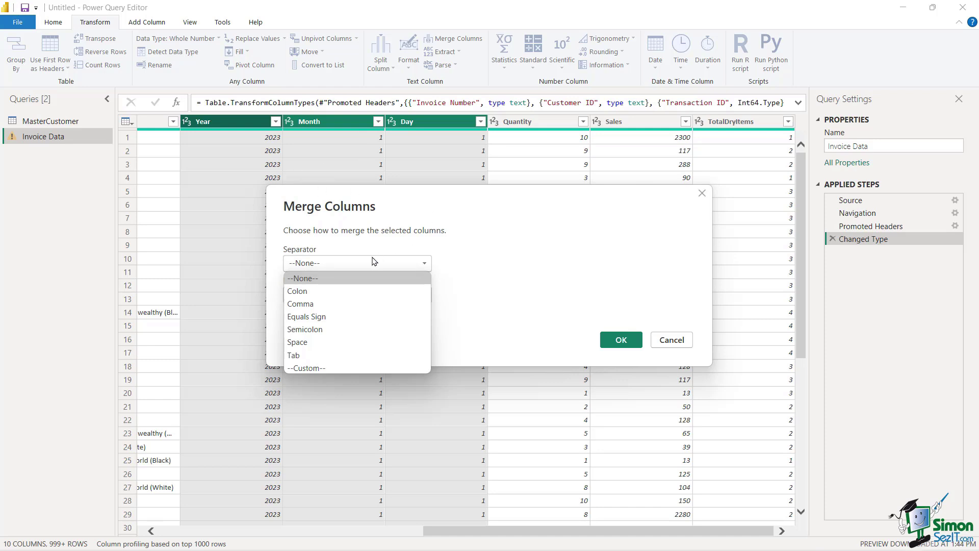
{"action": "left_click", "coordinate": [323, 369]}
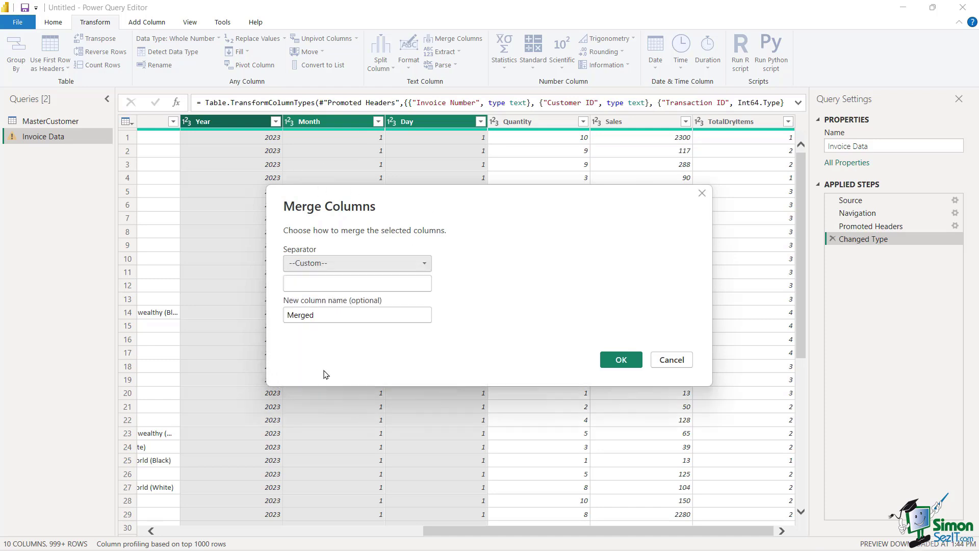
{"action": "left_click", "coordinate": [307, 283]}
{"action": "type", "text": "/"}
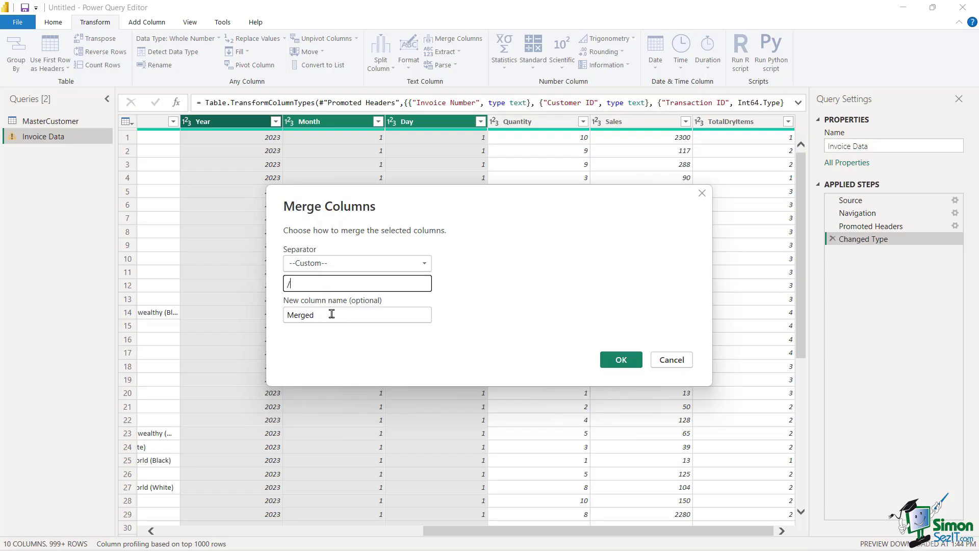
{"action": "left_click_drag", "start_coordinate": [332, 314], "coordinate": [284, 328]}
{"action": "type", "text": "Date of Purchas"}
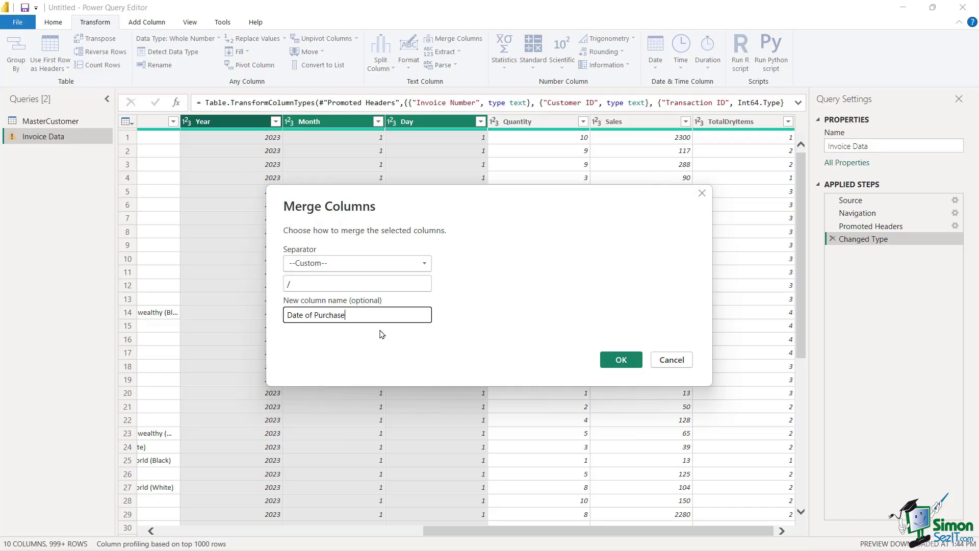
{"action": "left_click", "coordinate": [620, 360]}
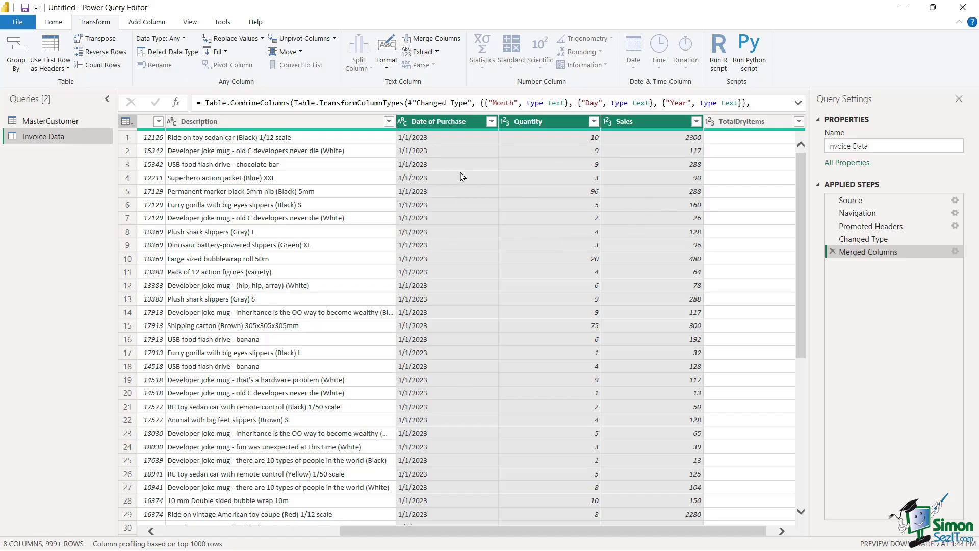
- Try setting the Date of Purchase column's data type to Date, and undo that type change
{"action": "left_click", "coordinate": [414, 125]}
{"action": "left_click", "coordinate": [465, 153]}
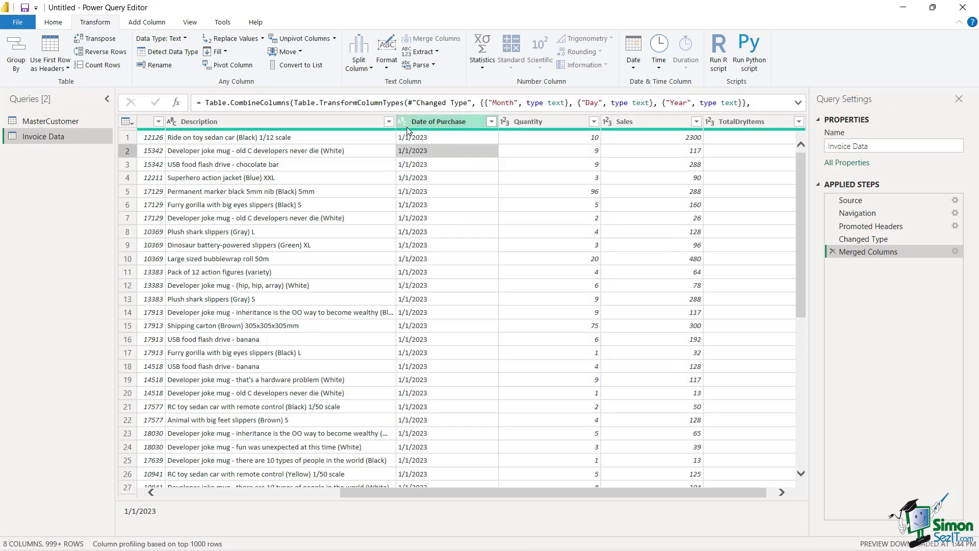
{"action": "left_click", "coordinate": [402, 122]}
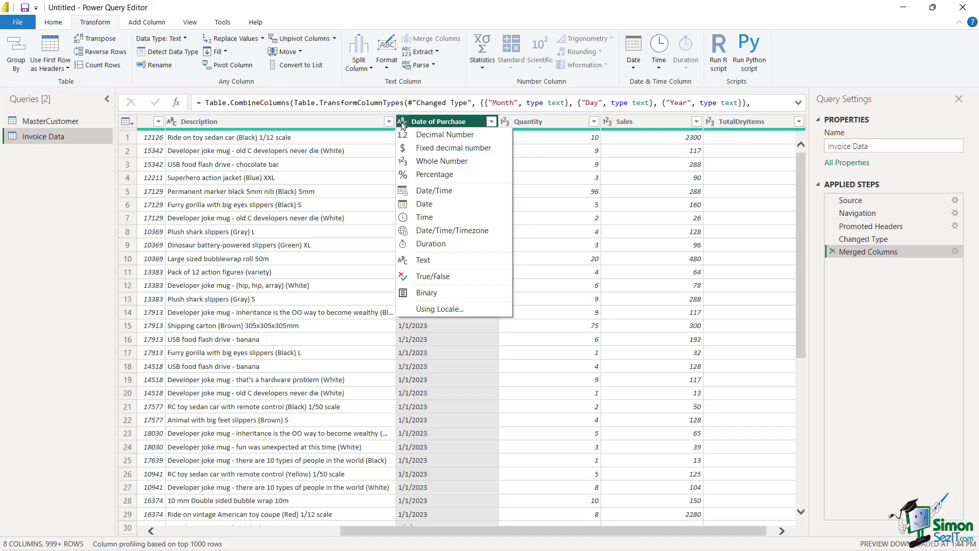
{"action": "left_click", "coordinate": [444, 204]}
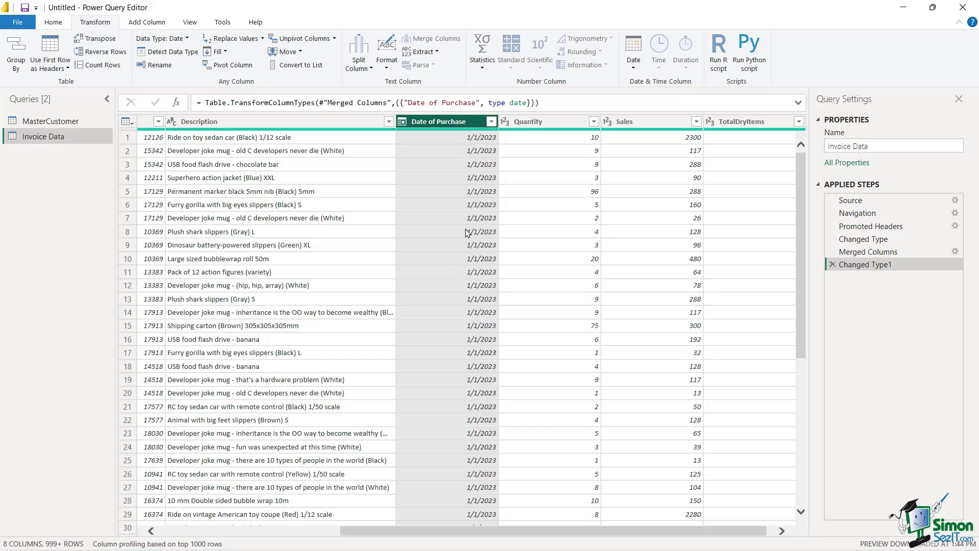
{"action": "key", "text": "ctrl+z"}
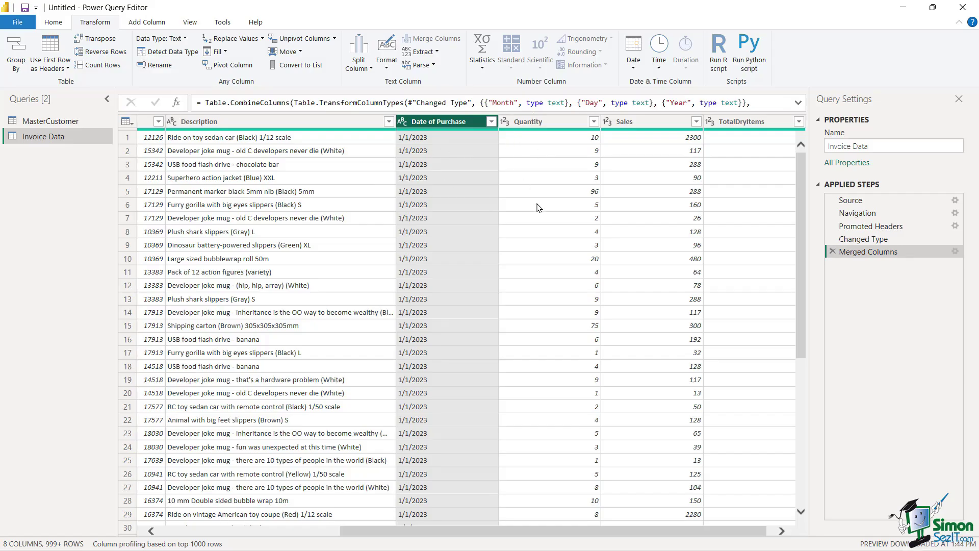
{"action": "left_click", "coordinate": [366, 72]}
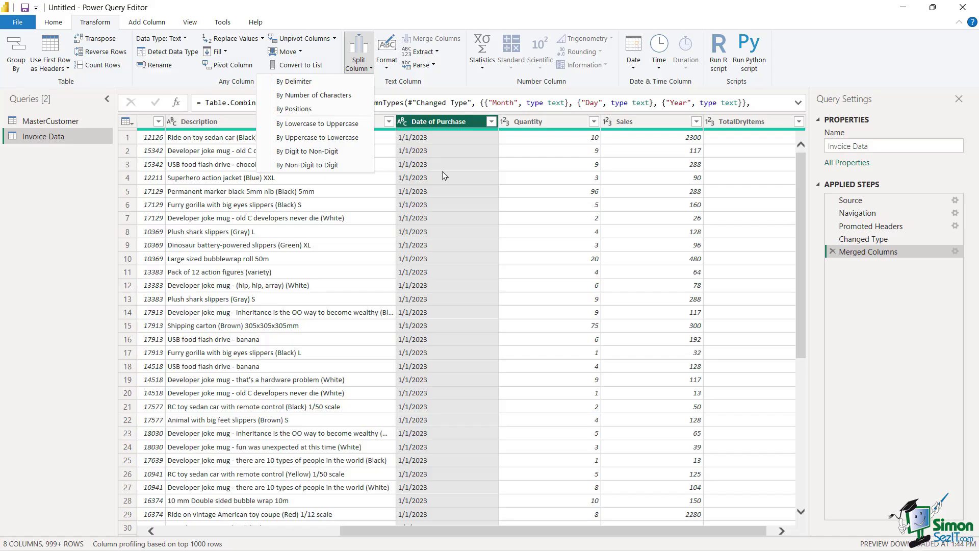
{"action": "left_click", "coordinate": [414, 19]}
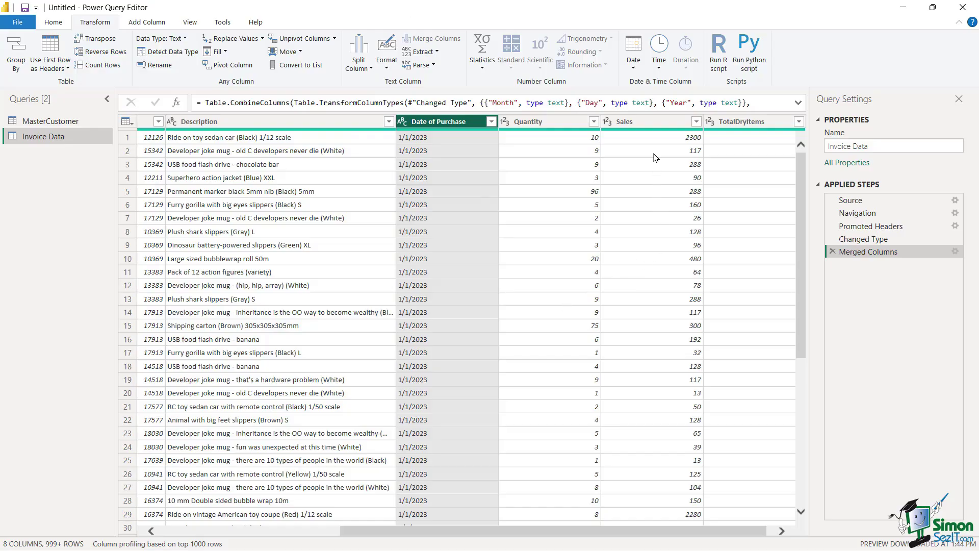
- Change the data type of the Sales column in Invoice Data to Fixed decimal number
{"action": "left_click", "coordinate": [608, 122]}
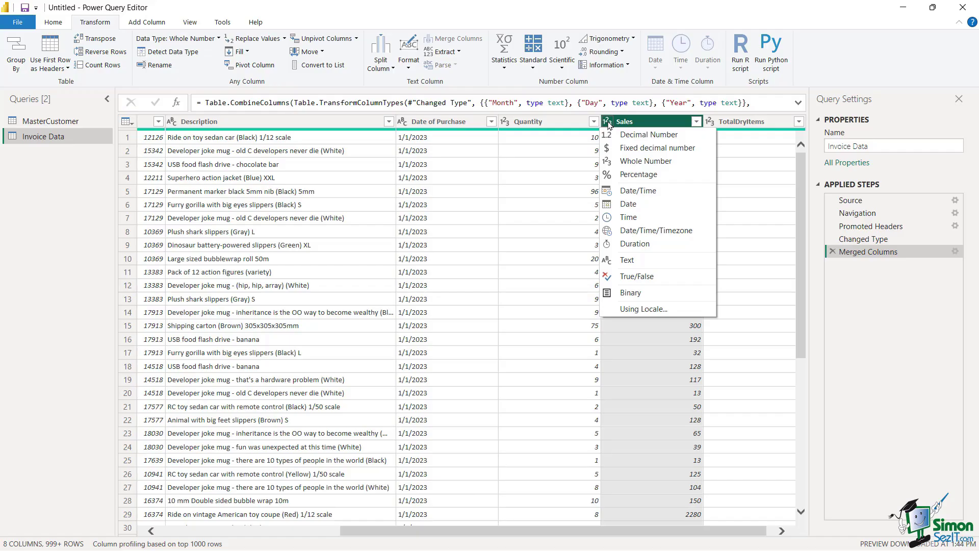
{"action": "left_click", "coordinate": [653, 154]}
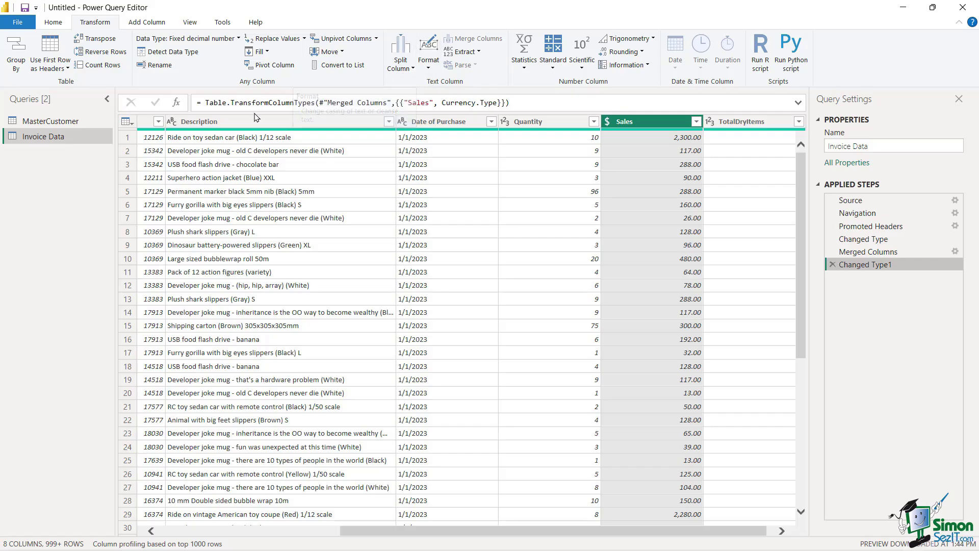
- Try the Capitalize Each Word format on the Description column, and remove that step from the query
{"action": "left_click", "coordinate": [214, 121]}
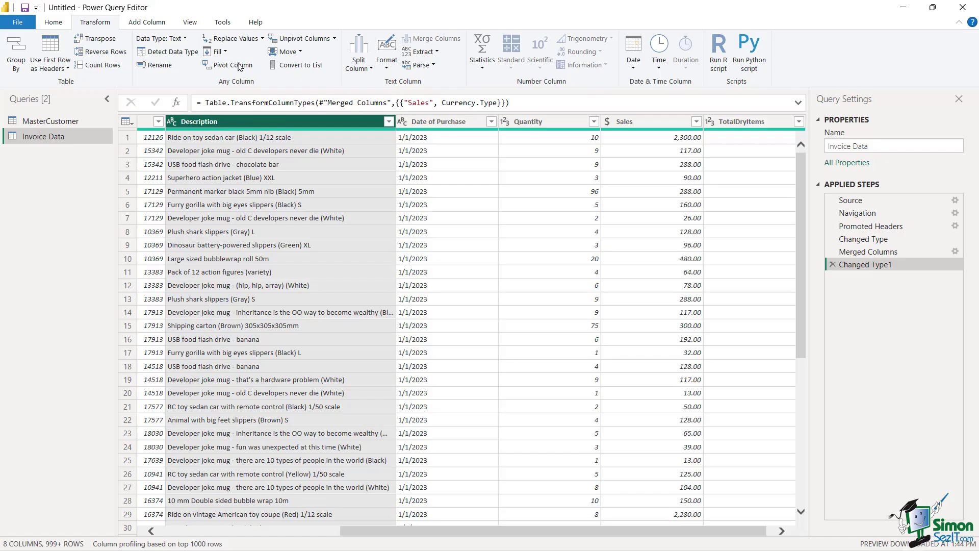
{"action": "left_click", "coordinate": [387, 65]}
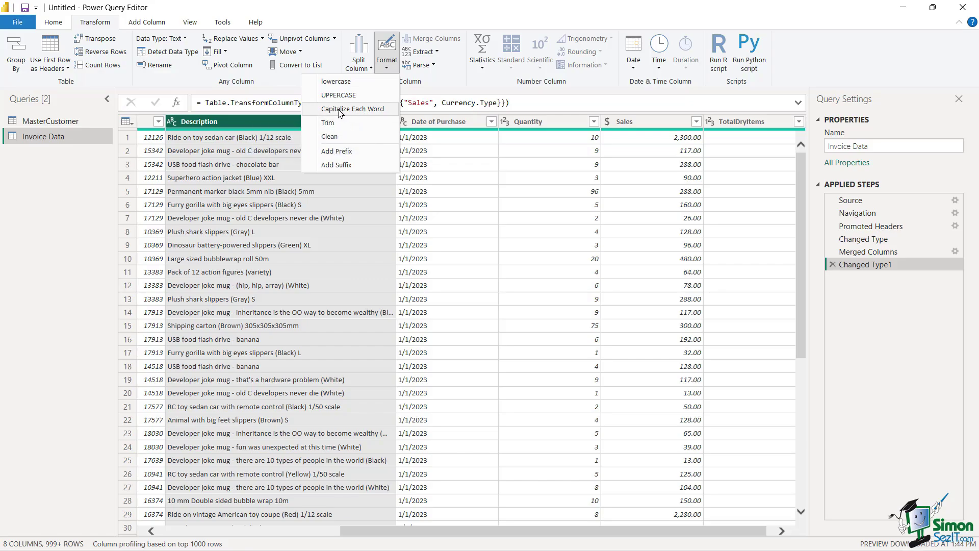
{"action": "left_click", "coordinate": [341, 109]}
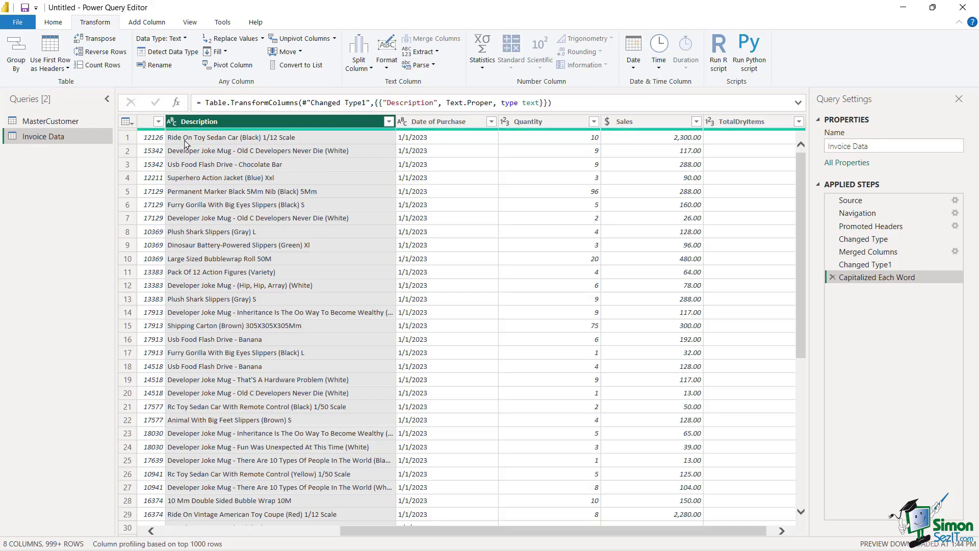
{"action": "left_click", "coordinate": [832, 278]}
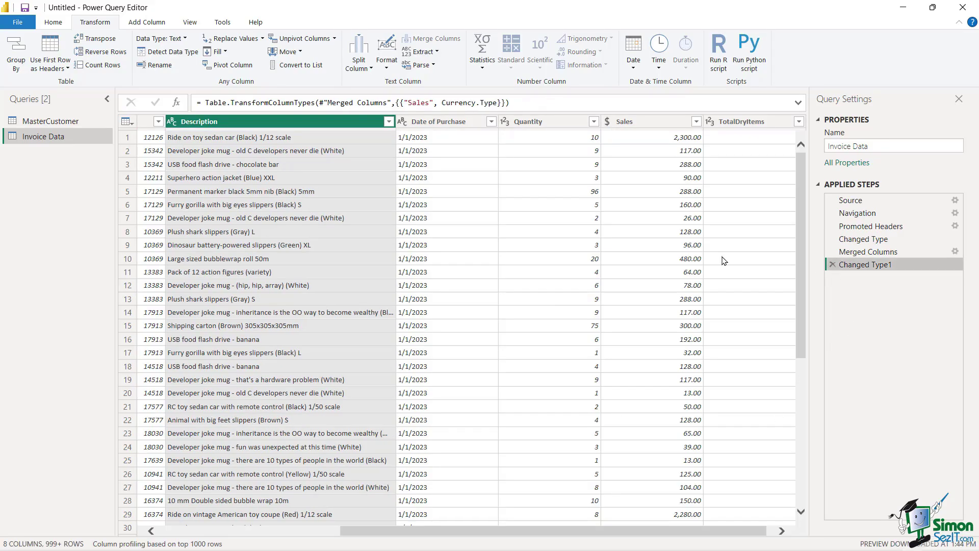
{"action": "left_click", "coordinate": [253, 220]}
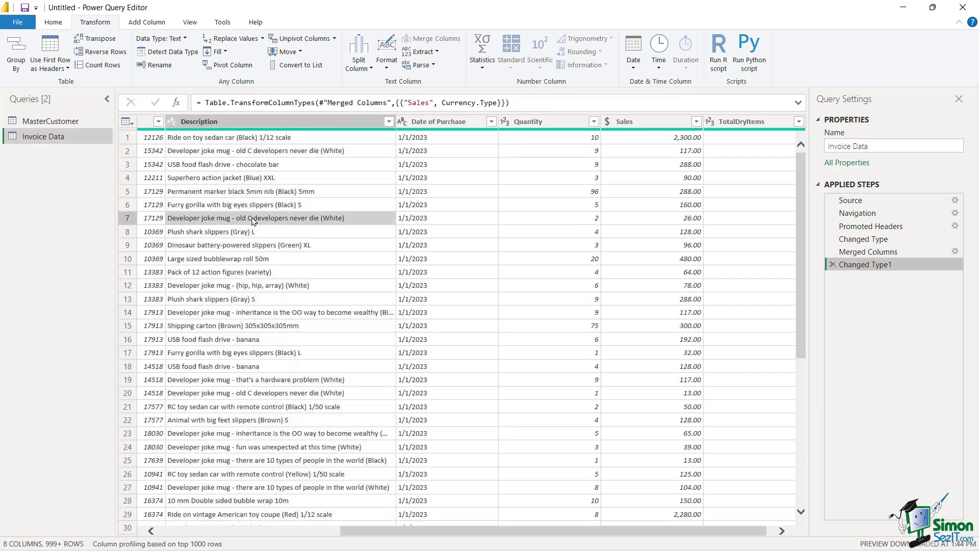
- Apply the pending query changes to the data model and close the query editor
{"action": "left_click", "coordinate": [54, 24]}
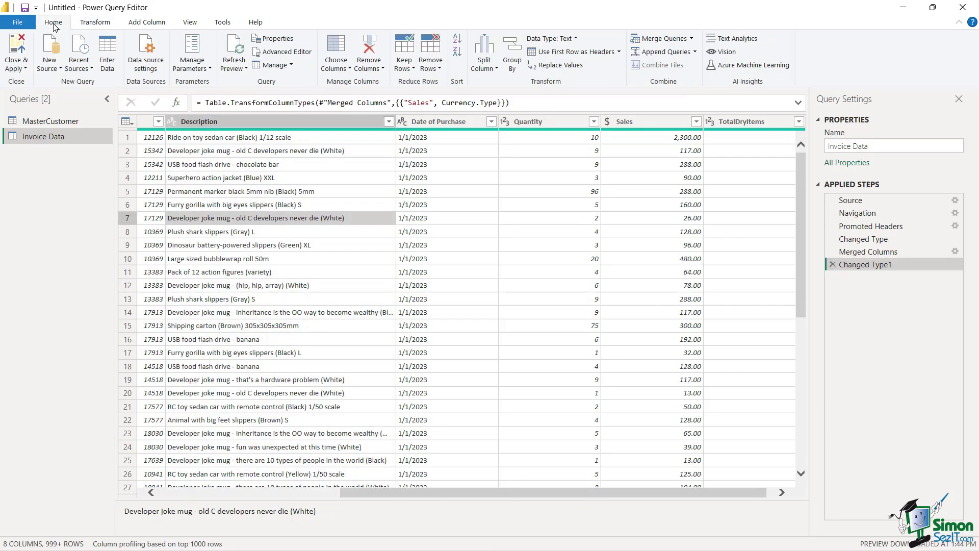
{"action": "left_click", "coordinate": [16, 66]}
{"action": "left_click", "coordinate": [33, 84]}
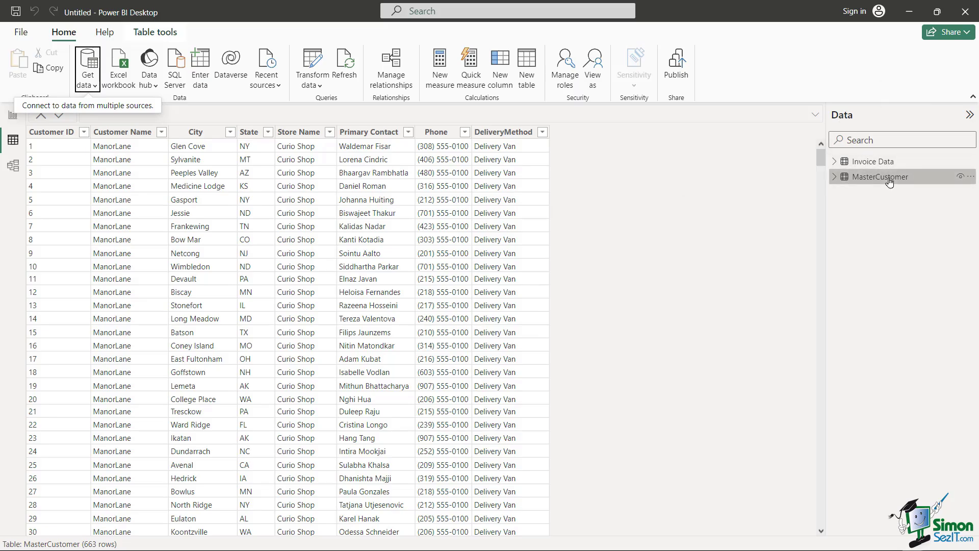
- Expand the fields of the Invoice Data and MasterCustomer tables and display the Invoice Data table's rows
{"action": "left_click", "coordinate": [846, 162]}
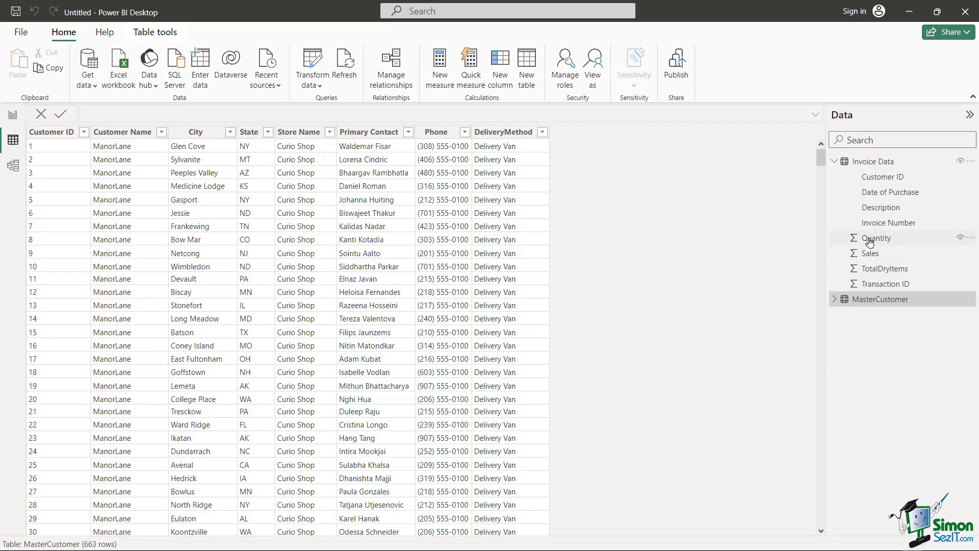
{"action": "left_click", "coordinate": [834, 302]}
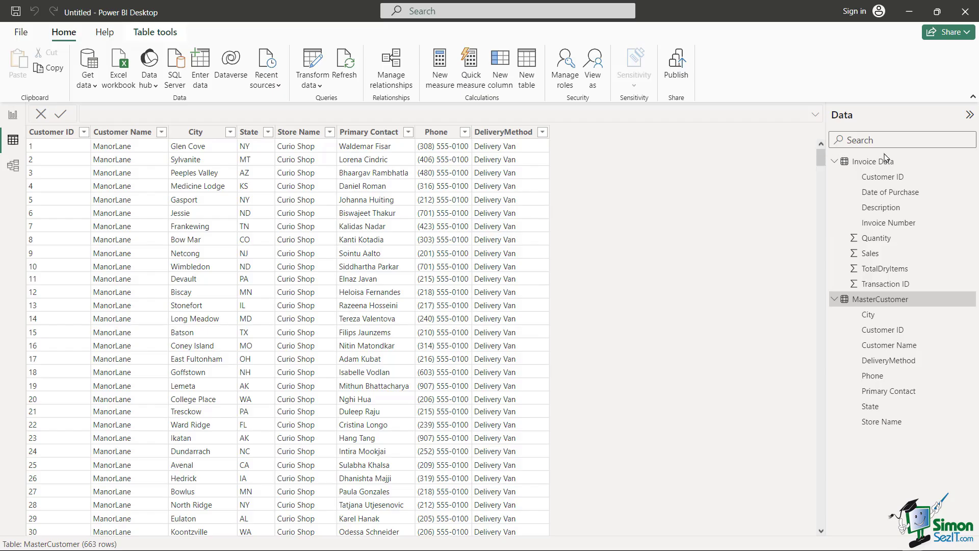
{"action": "left_click", "coordinate": [869, 162]}
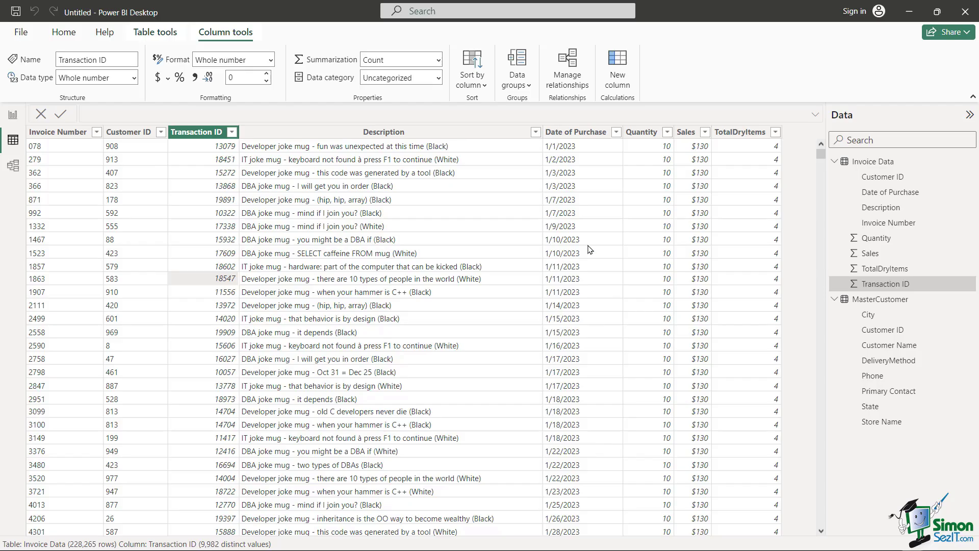
- Reopen the query editor, check the data type options for Date of Purchase in Invoice Data, and return to the table view
{"action": "left_click", "coordinate": [67, 36]}
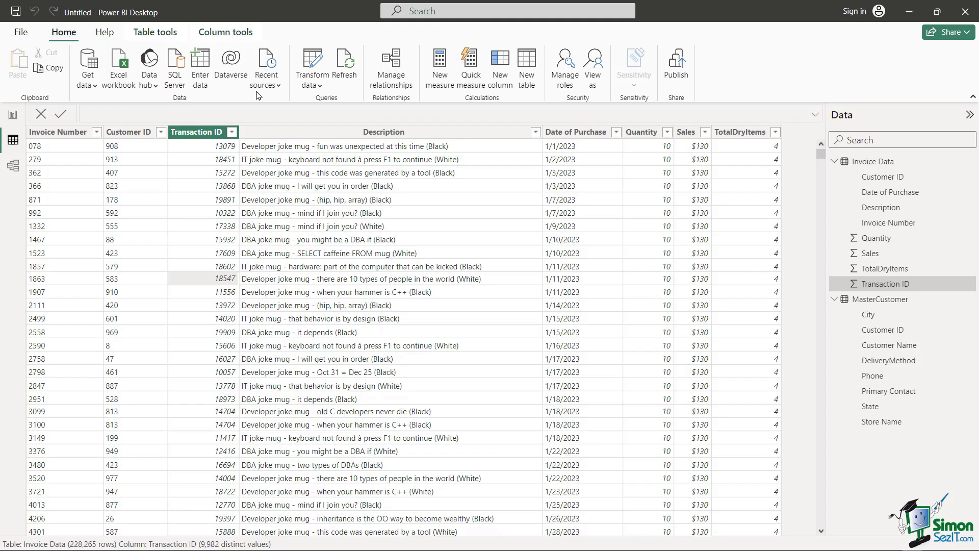
{"action": "left_click", "coordinate": [313, 85]}
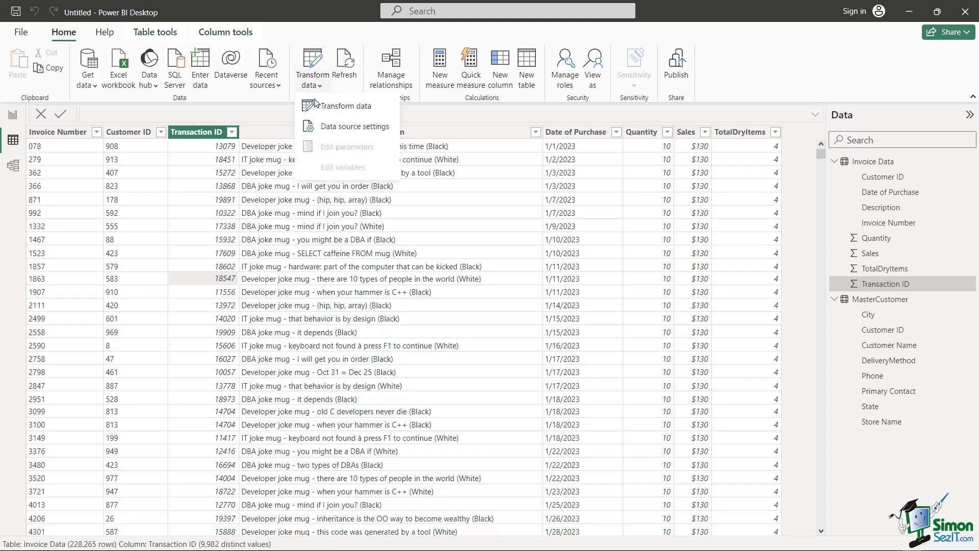
{"action": "left_click", "coordinate": [340, 107]}
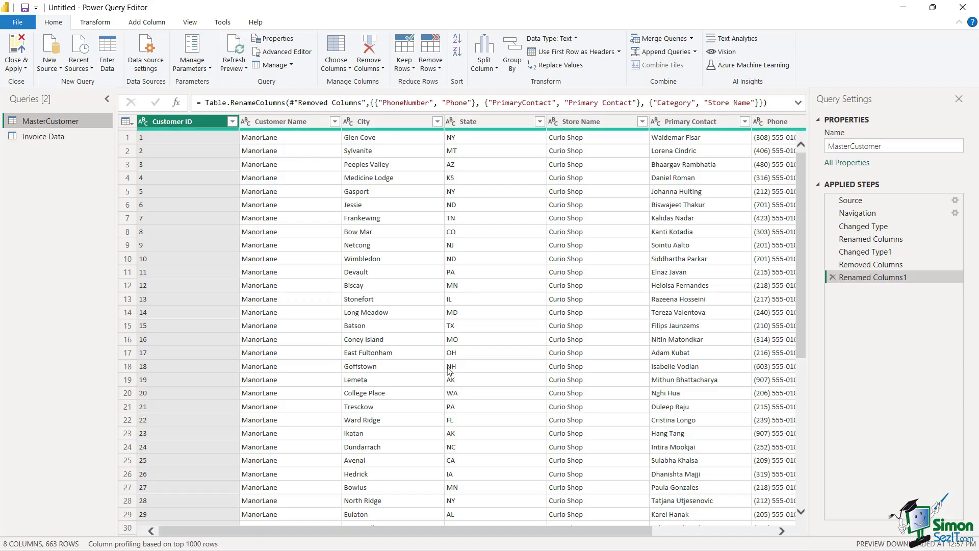
{"action": "left_click", "coordinate": [32, 138]}
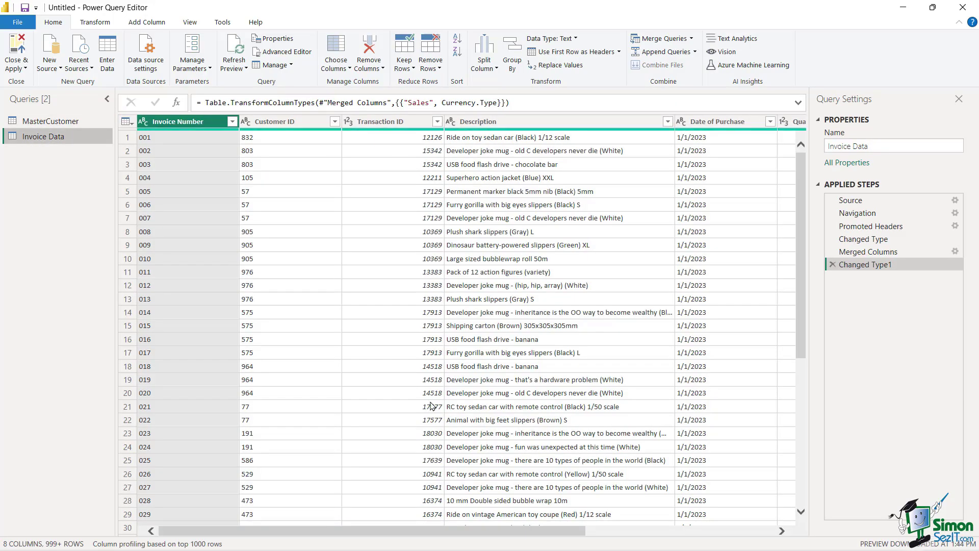
{"action": "left_click", "coordinate": [684, 124]}
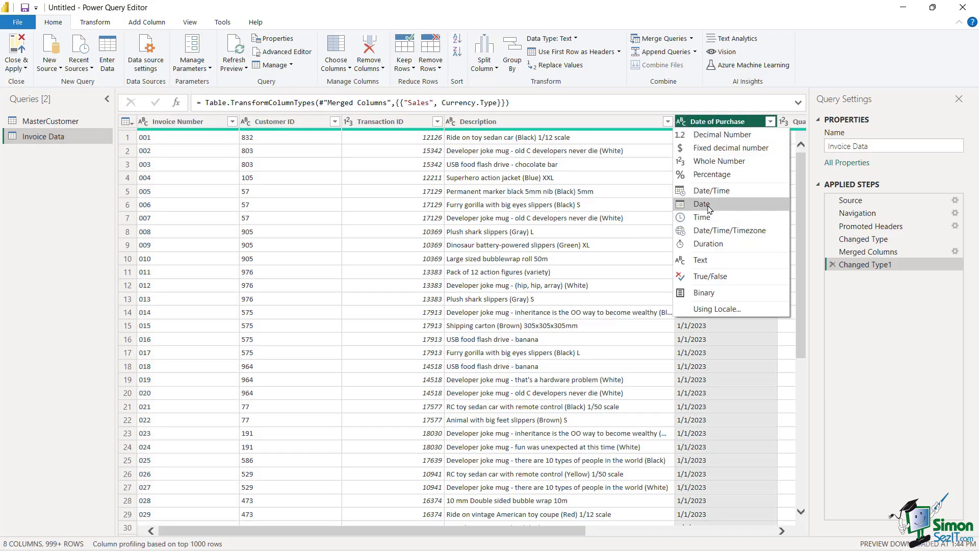
{"action": "left_click", "coordinate": [421, 223]}
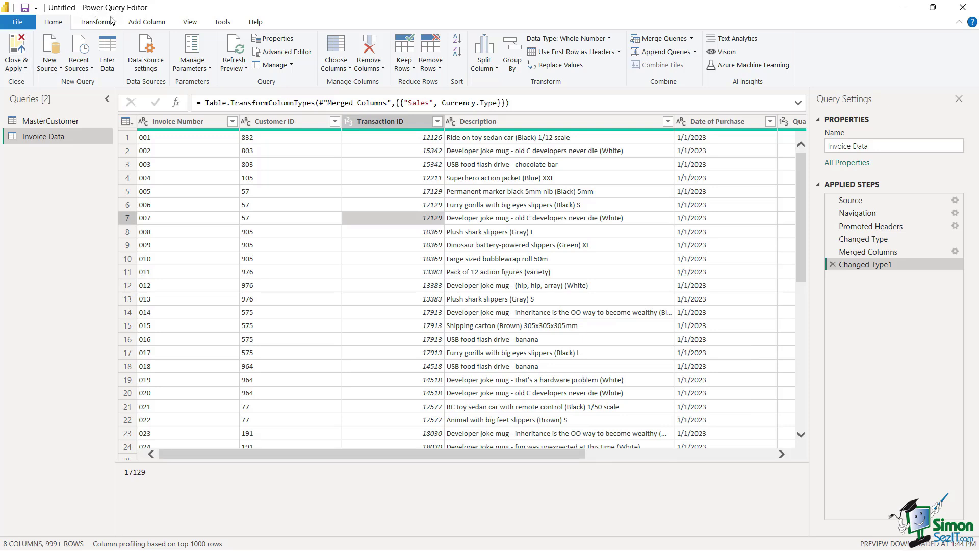
{"action": "left_click", "coordinate": [16, 72]}
{"action": "left_click", "coordinate": [23, 83]}
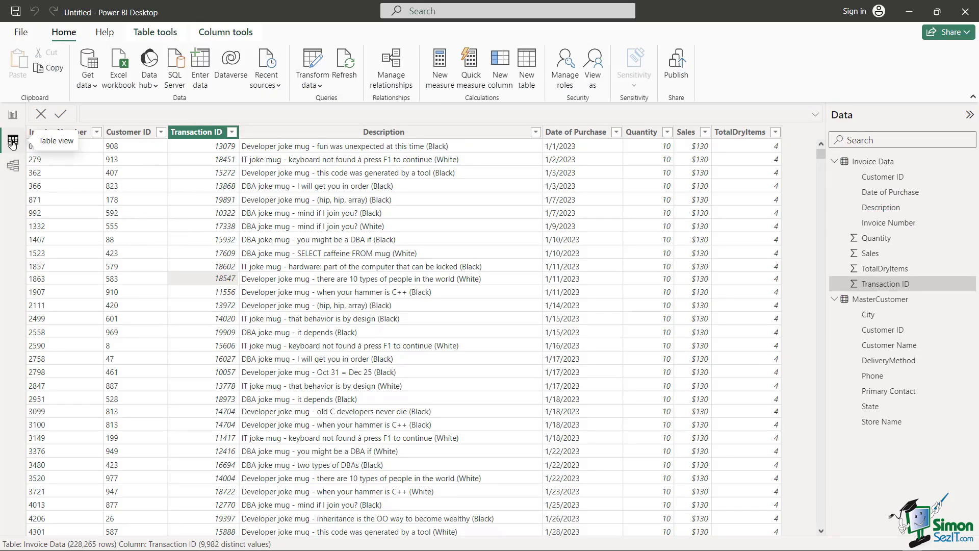
- Set the Date of Purchase column's data type to Date, accepting the storage change, and its format to Short Date (*3/14/2001)
{"action": "left_click", "coordinate": [892, 194]}
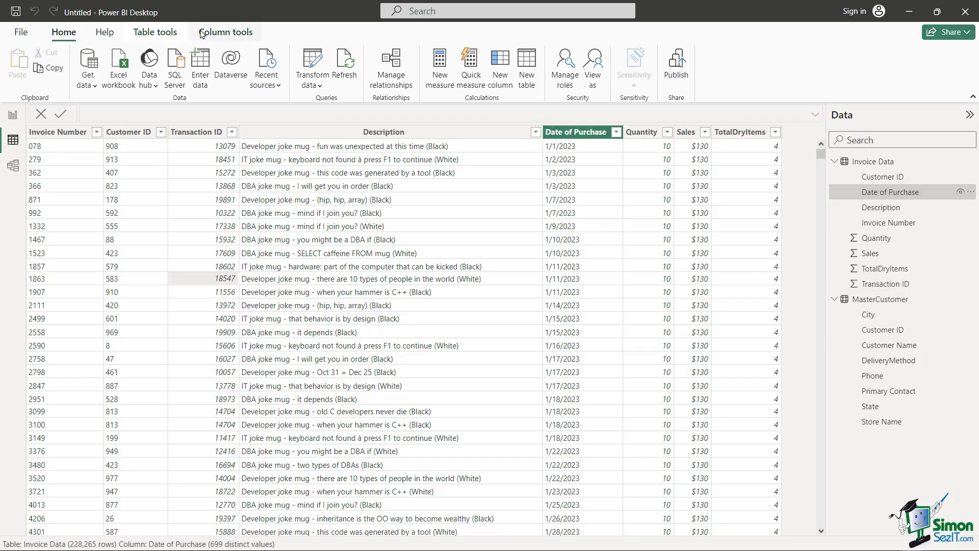
{"action": "left_click", "coordinate": [228, 45]}
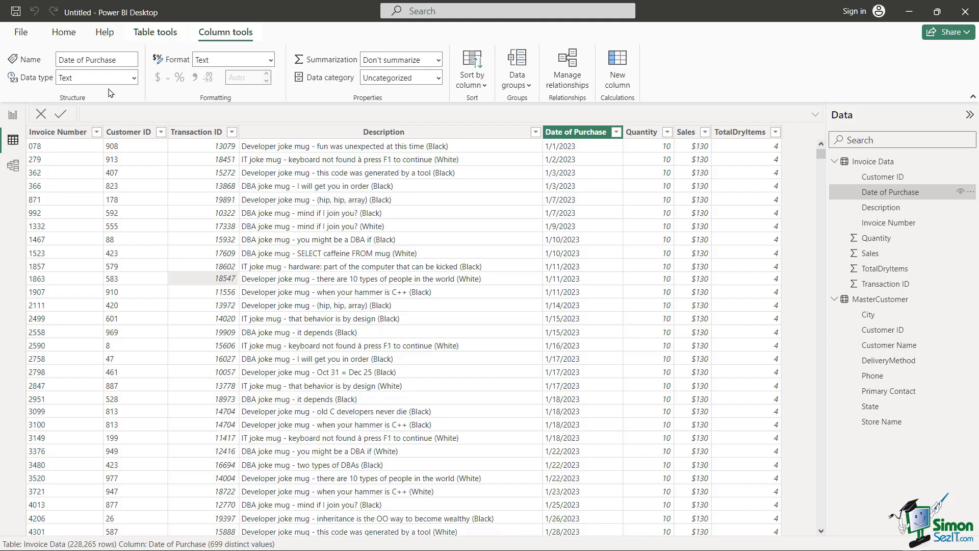
{"action": "left_click", "coordinate": [135, 81]}
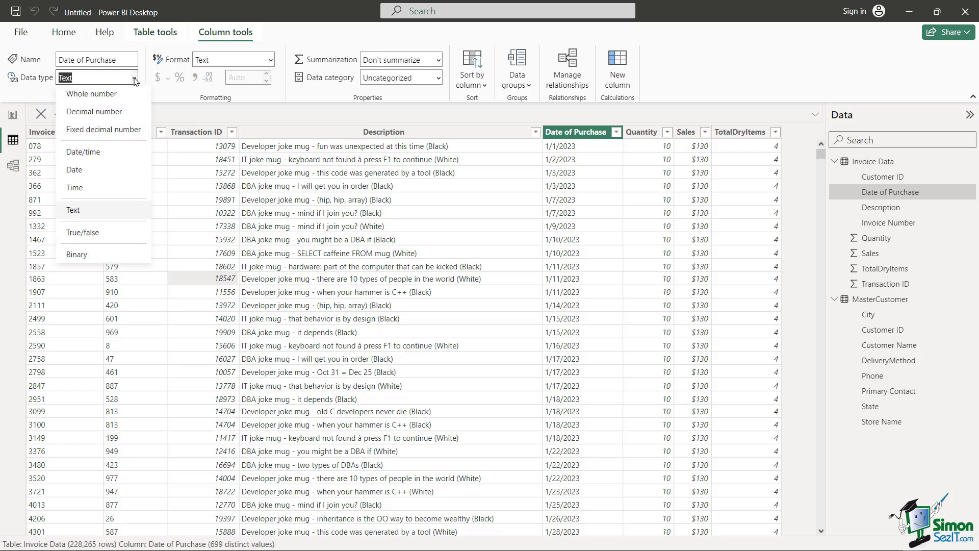
{"action": "left_click", "coordinate": [78, 175]}
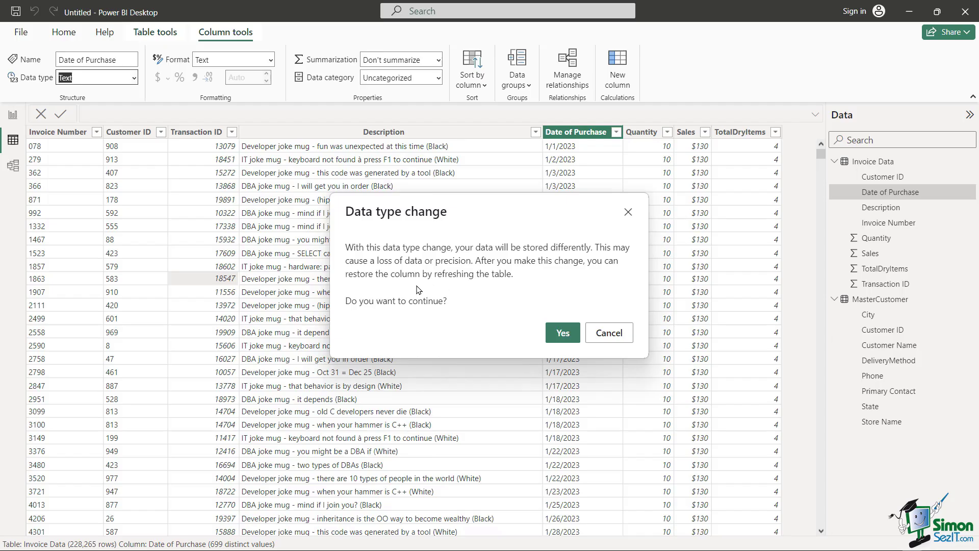
{"action": "left_click", "coordinate": [563, 334]}
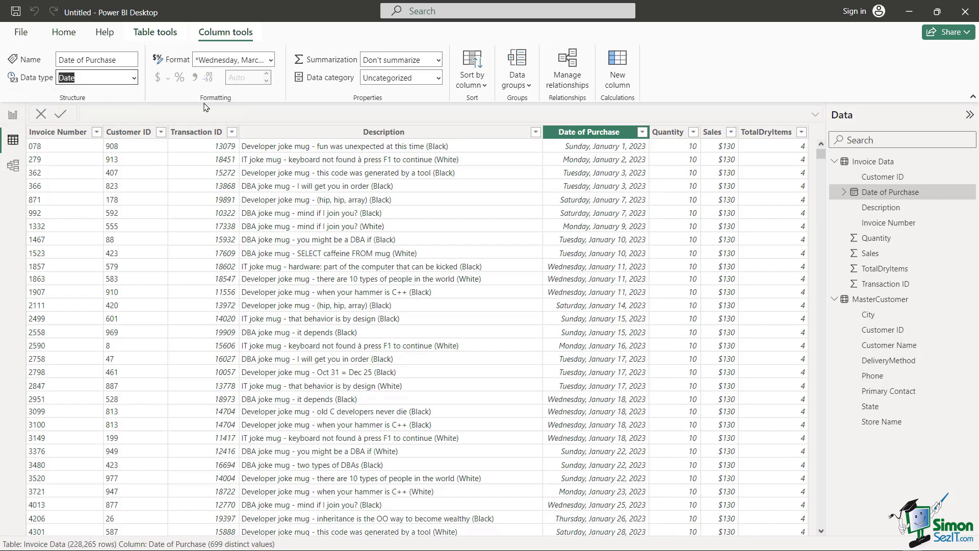
{"action": "left_click", "coordinate": [271, 60]}
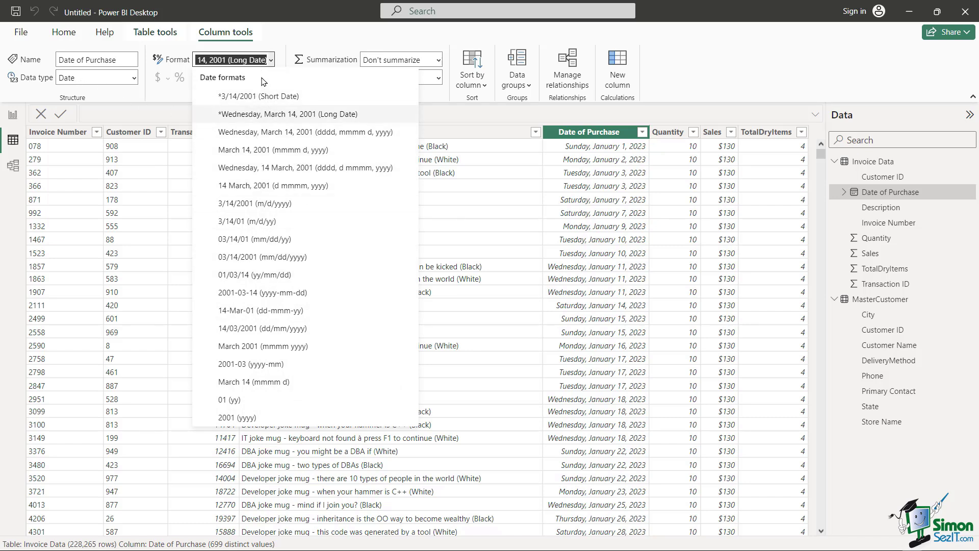
{"action": "left_click", "coordinate": [240, 101]}
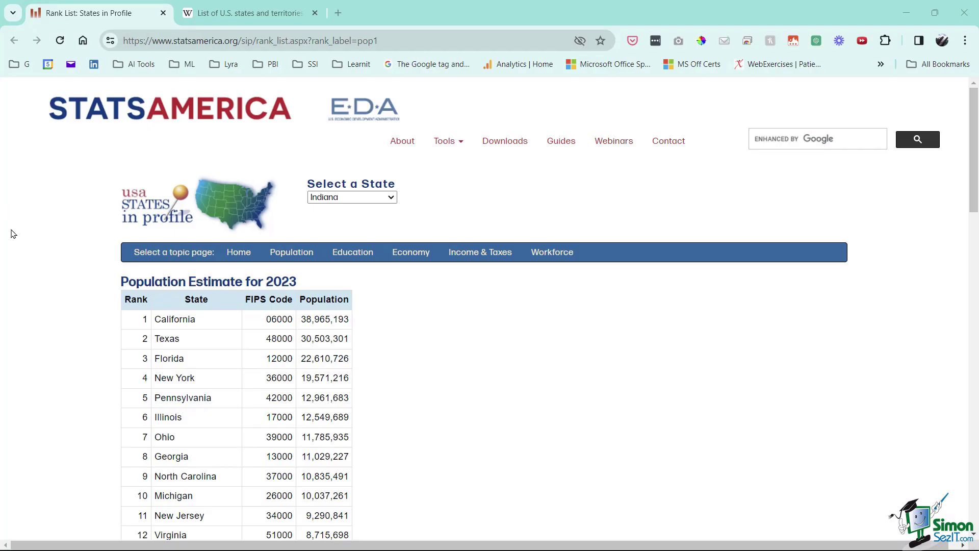
- Switch to the browser and examine the population tables on StatsAmerica's 2023 rank list and Wikipedia's list of U.S. states and territories
{"action": "scroll", "coordinate": [49, 283], "scroll_direction": "down", "scroll_amount": 3}
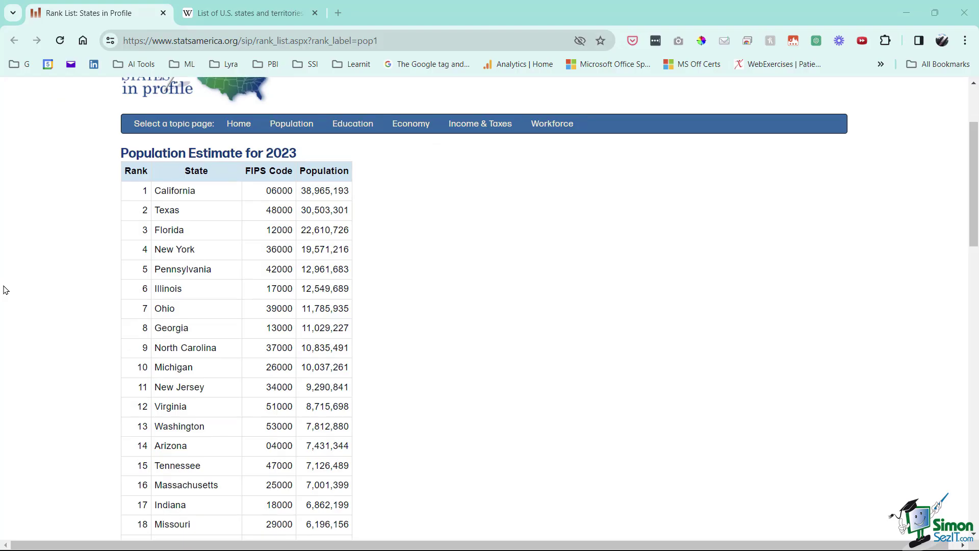
{"action": "scroll", "coordinate": [5, 289], "scroll_direction": "down", "scroll_amount": 5}
{"action": "scroll", "coordinate": [5, 290], "scroll_direction": "up", "scroll_amount": 6}
{"action": "scroll", "coordinate": [6, 275], "scroll_direction": "up", "scroll_amount": 2}
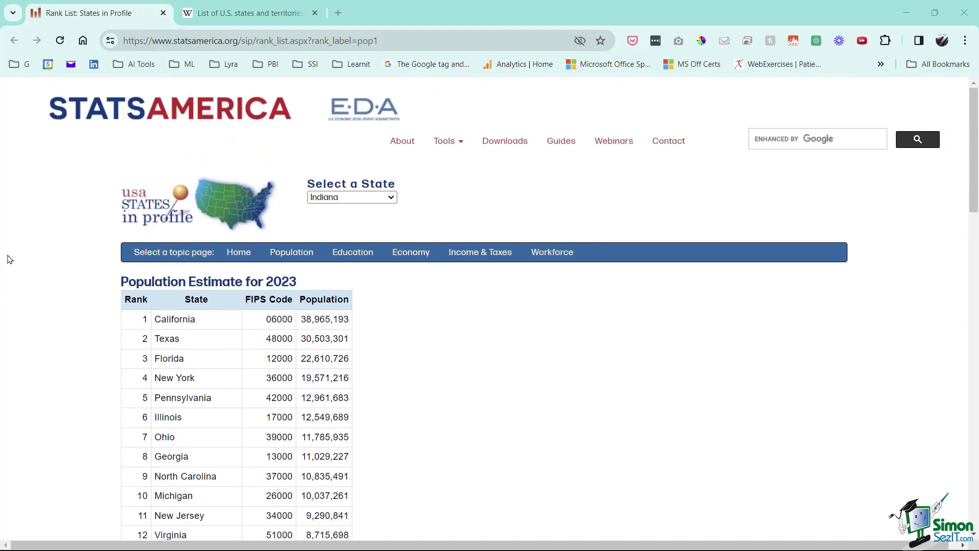
{"action": "left_click", "coordinate": [227, 15]}
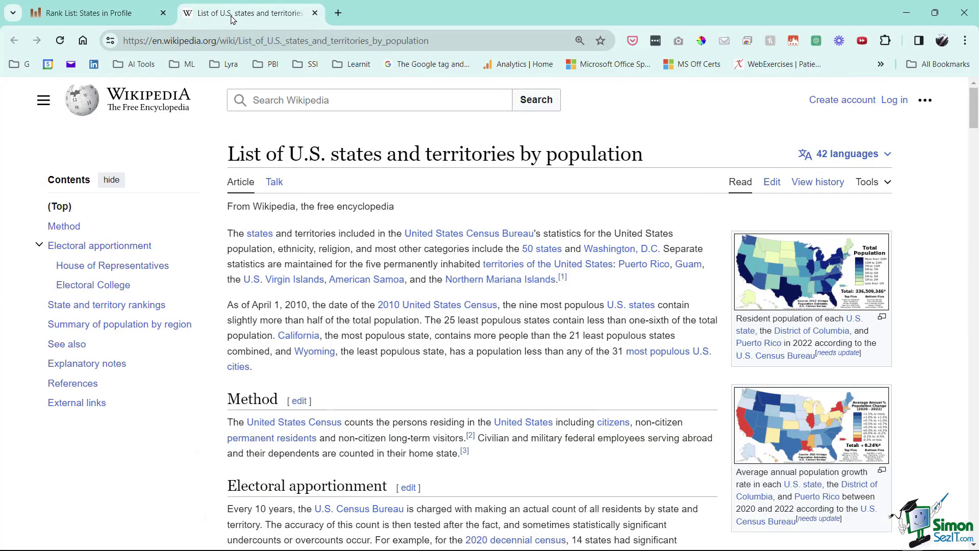
{"action": "scroll", "coordinate": [357, 276], "scroll_direction": "down", "scroll_amount": 10}
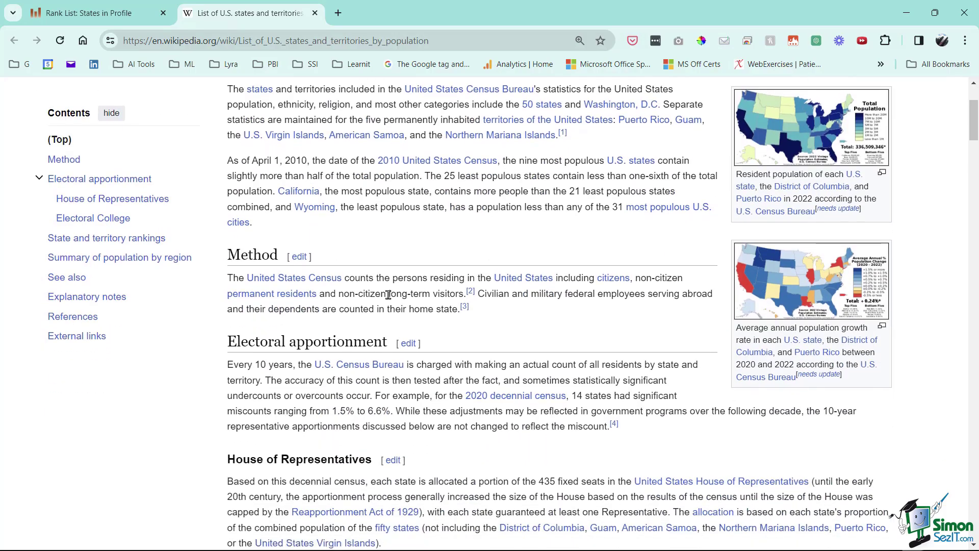
{"action": "scroll", "coordinate": [390, 300], "scroll_direction": "down", "scroll_amount": 11}
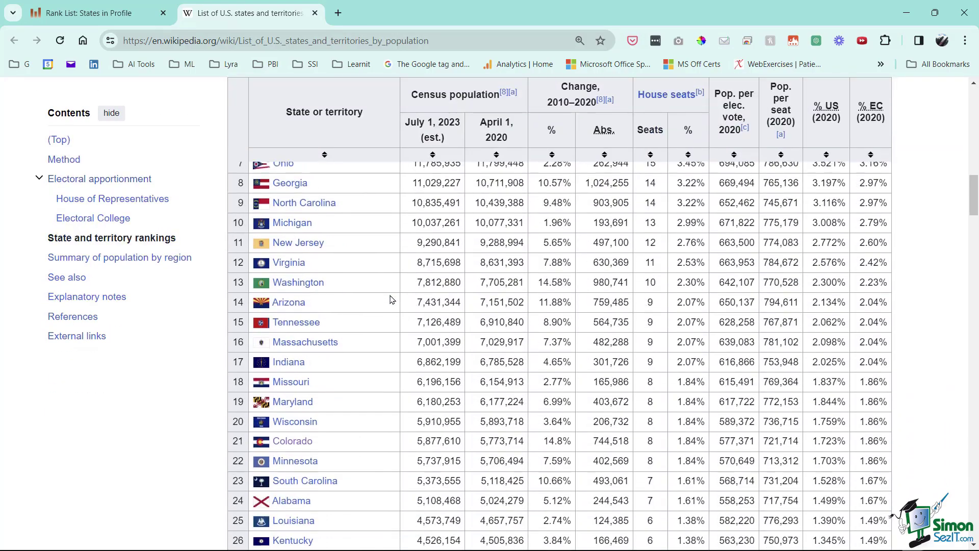
{"action": "scroll", "coordinate": [392, 302], "scroll_direction": "down", "scroll_amount": 20}
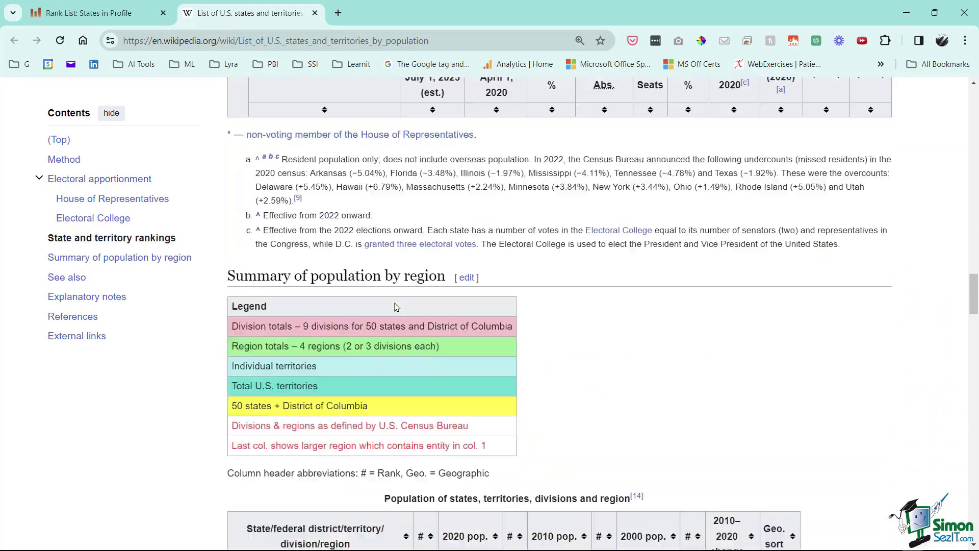
{"action": "scroll", "coordinate": [395, 306], "scroll_direction": "down", "scroll_amount": 8}
{"action": "scroll", "coordinate": [395, 306], "scroll_direction": "up", "scroll_amount": 14}
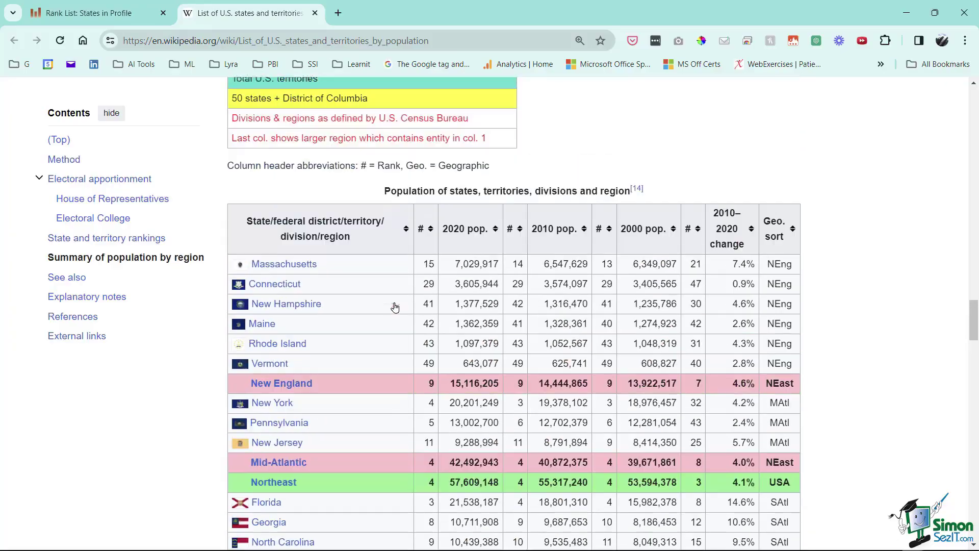
- Copy the URL of StatsAmerica's 2023 population rank list and switch back to Power BI Desktop
{"action": "scroll", "coordinate": [396, 306], "scroll_direction": "up", "scroll_amount": 5}
{"action": "left_click", "coordinate": [117, 15]}
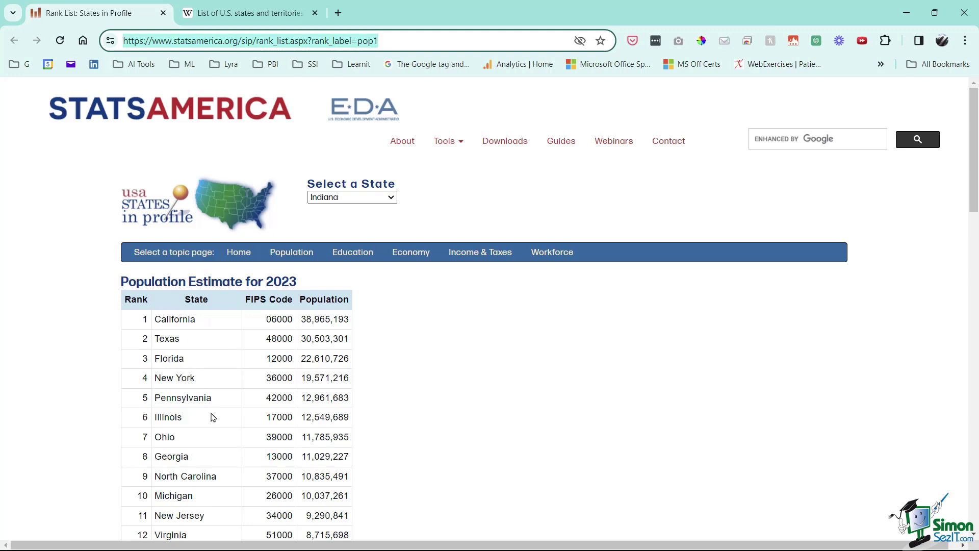
{"action": "right_click", "coordinate": [181, 40]}
{"action": "left_click", "coordinate": [244, 153]}
{"action": "key", "text": "alt+Tab"}
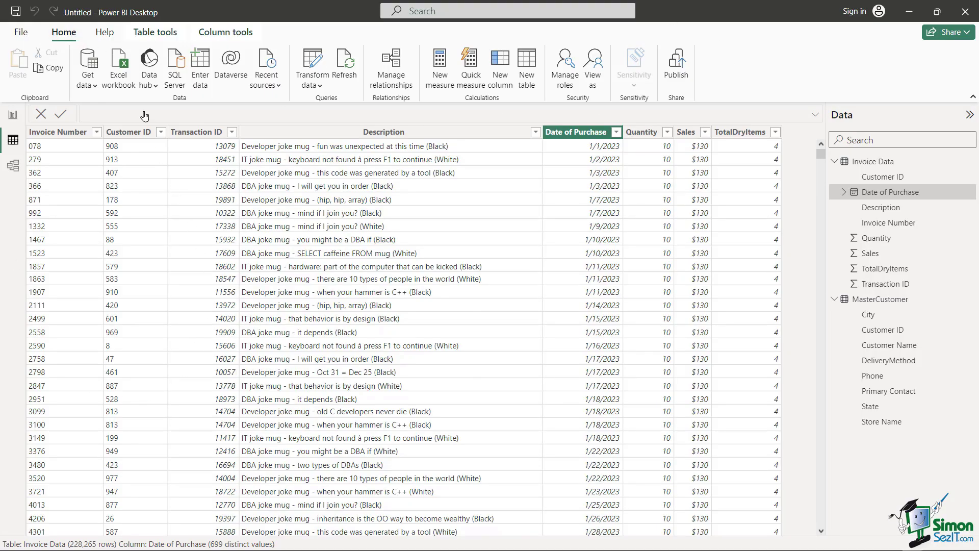
{"action": "left_click", "coordinate": [88, 84]}
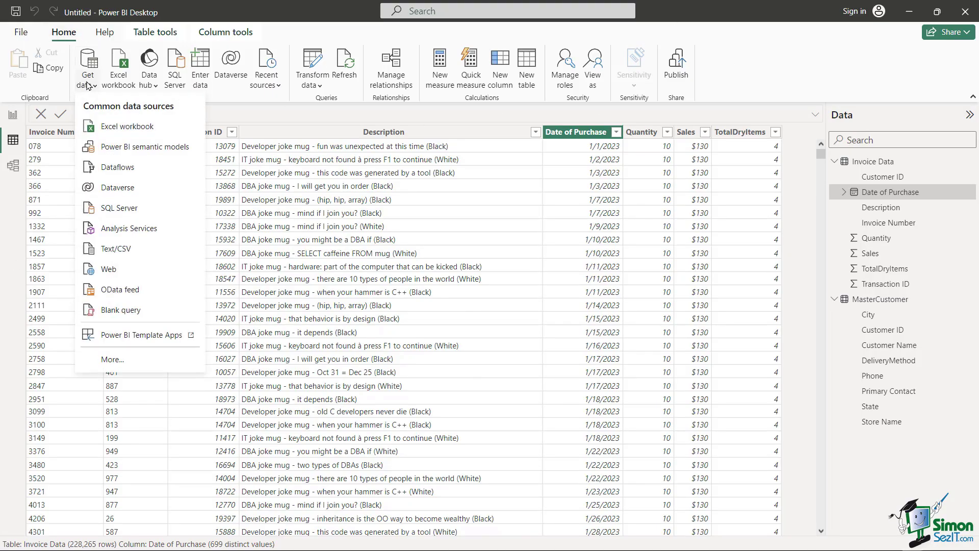
{"action": "left_click", "coordinate": [100, 272]}
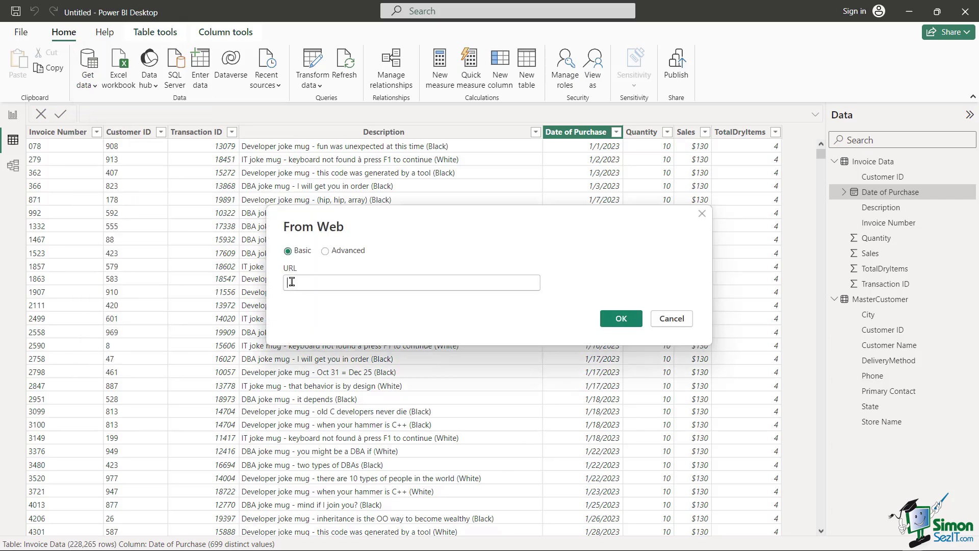
{"action": "left_click", "coordinate": [291, 281]}
{"action": "key", "text": "ctrl+v"}
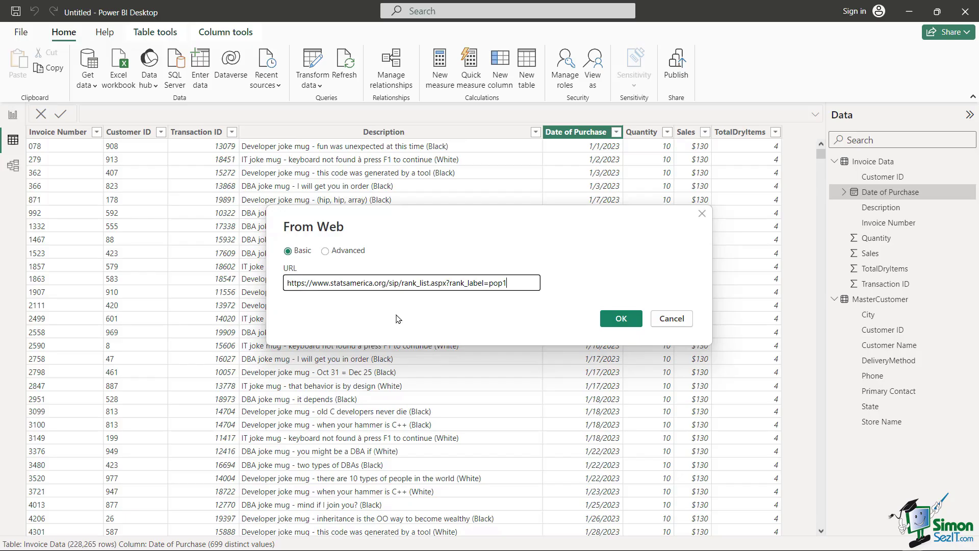
{"action": "left_click", "coordinate": [621, 318]}
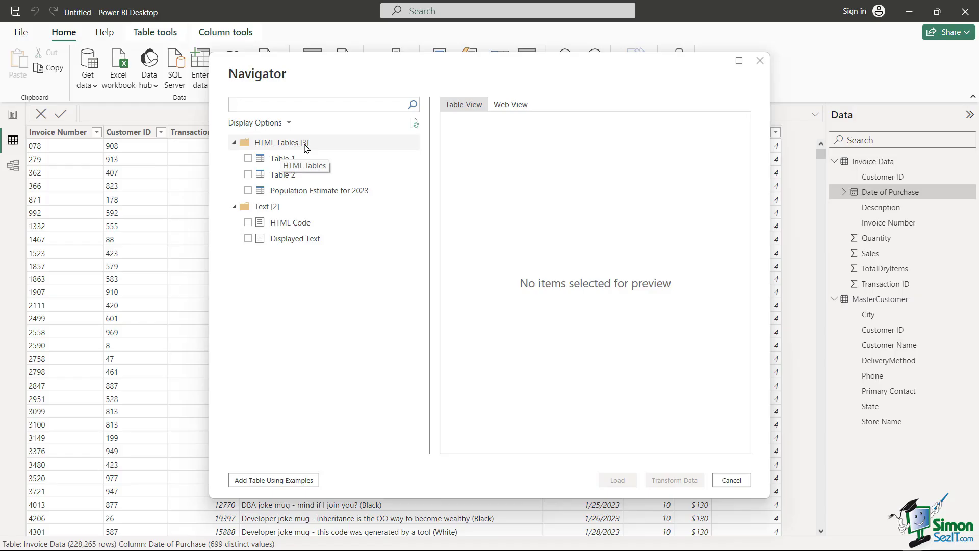
- Preview Table 1 and Table 2, select only Population Estimate for 2023, check its web view, and open it for transformation
{"action": "left_click", "coordinate": [248, 158]}
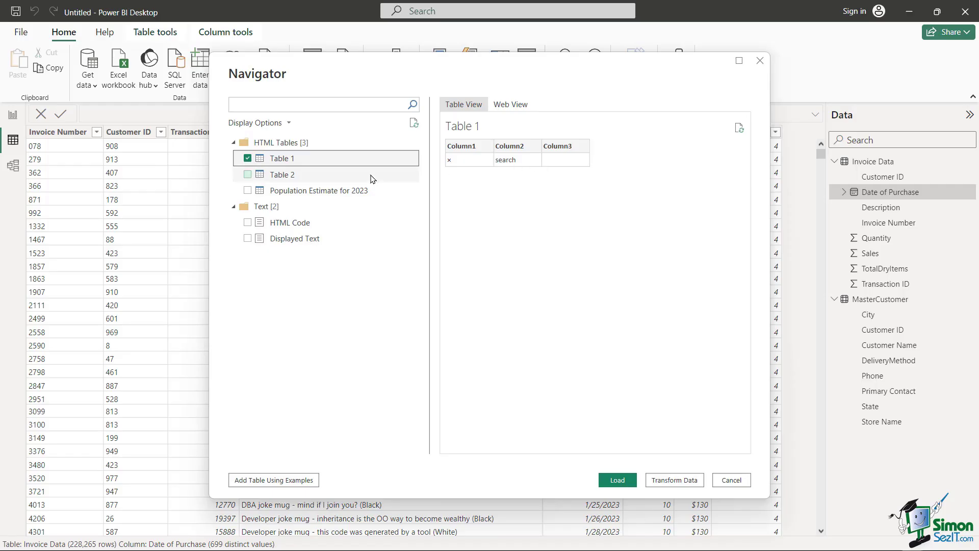
{"action": "left_click", "coordinate": [256, 174]}
{"action": "left_click", "coordinate": [247, 158]}
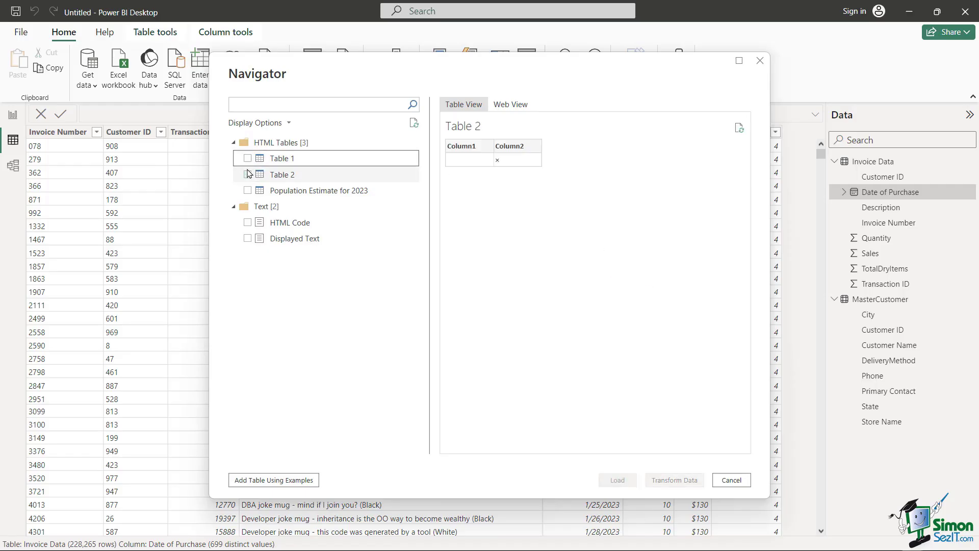
{"action": "left_click", "coordinate": [247, 174]}
{"action": "left_click", "coordinate": [247, 173]}
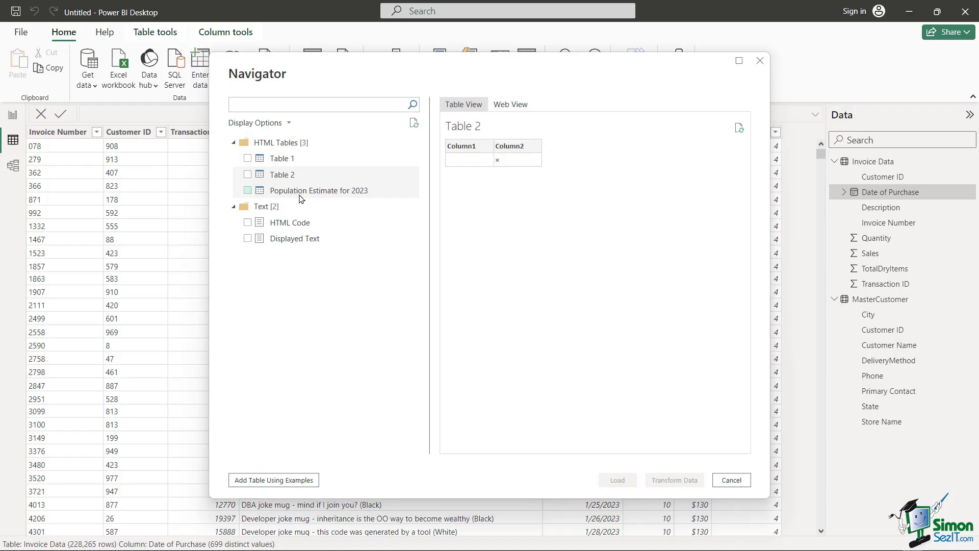
{"action": "left_click", "coordinate": [248, 191]}
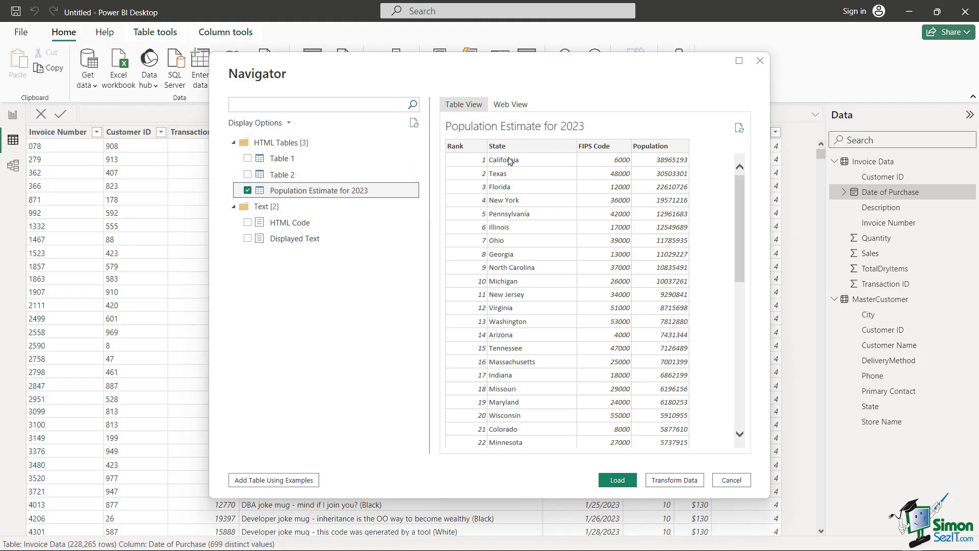
{"action": "mouse_move", "coordinate": [738, 194]}
{"action": "left_mouse_down"}
{"action": "mouse_move", "coordinate": [745, 323]}
{"action": "mouse_move", "coordinate": [741, 178]}
{"action": "left_mouse_up"}
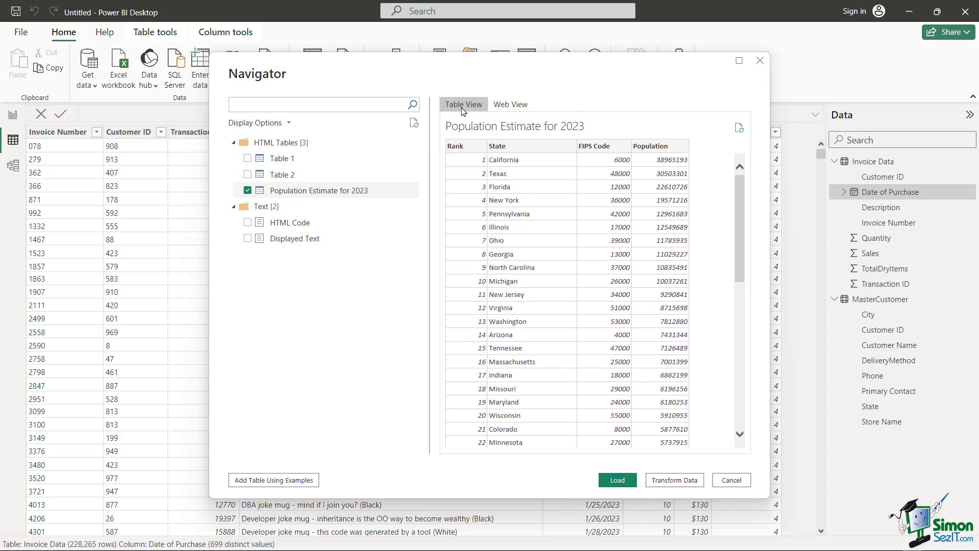
{"action": "left_click_drag", "start_coordinate": [741, 198], "coordinate": [606, 83]}
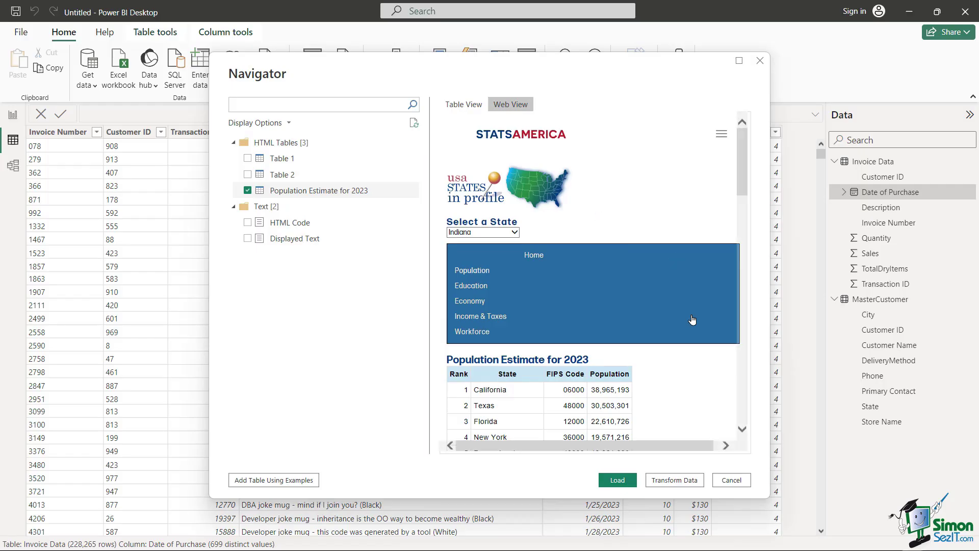
{"action": "mouse_move", "coordinate": [743, 182]}
{"action": "left_mouse_down"}
{"action": "mouse_move", "coordinate": [743, 220]}
{"action": "mouse_move", "coordinate": [738, 173]}
{"action": "left_mouse_up"}
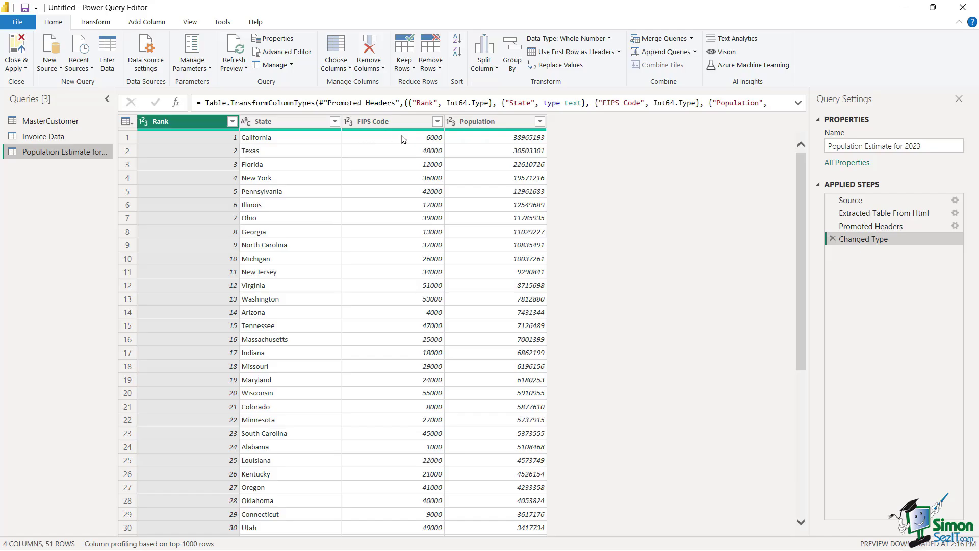
- Remove the FIPS Code column from the Population Estimate for 2023 query
{"action": "right_click", "coordinate": [371, 122]}
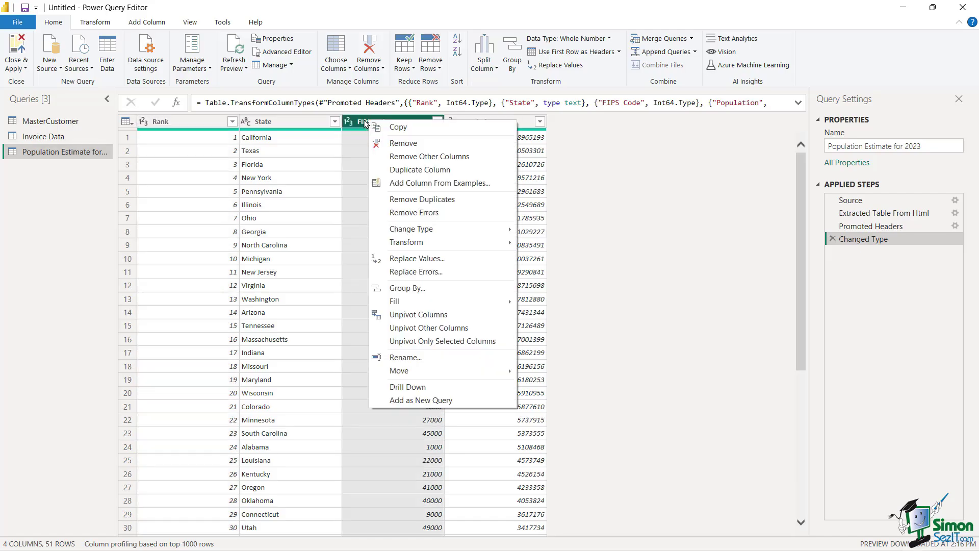
{"action": "left_click", "coordinate": [402, 143]}
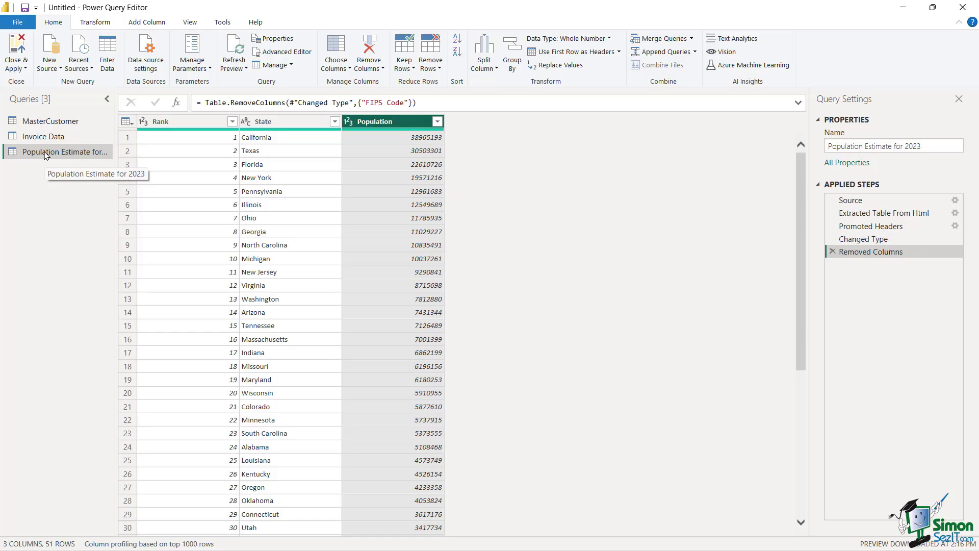
- In the browser, locate Wikipedia's Population of states, territories, divisions and region table, copy the page's URL, and return to Power Query Editor
{"action": "key", "text": "alt+Tab"}
{"action": "key", "text": "alt+Tab"}
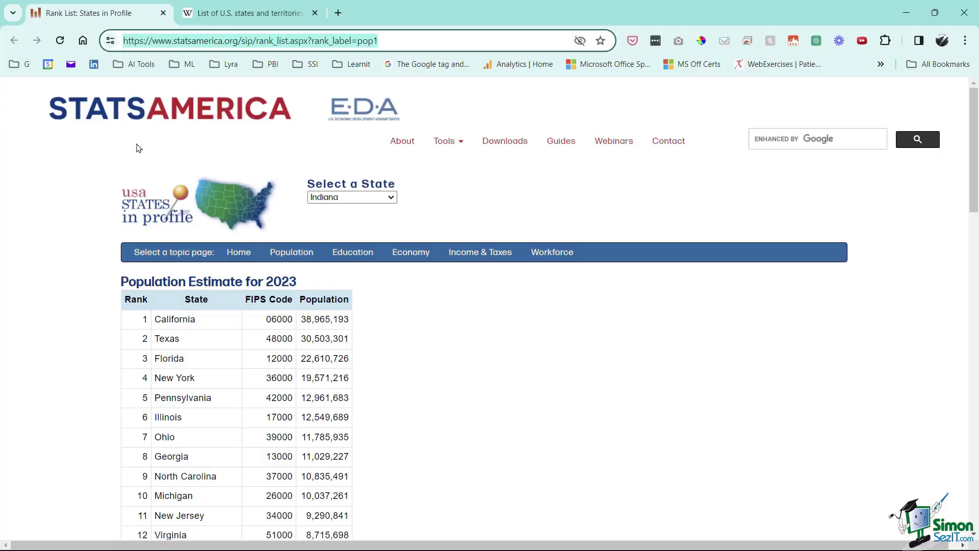
{"action": "left_click", "coordinate": [228, 16]}
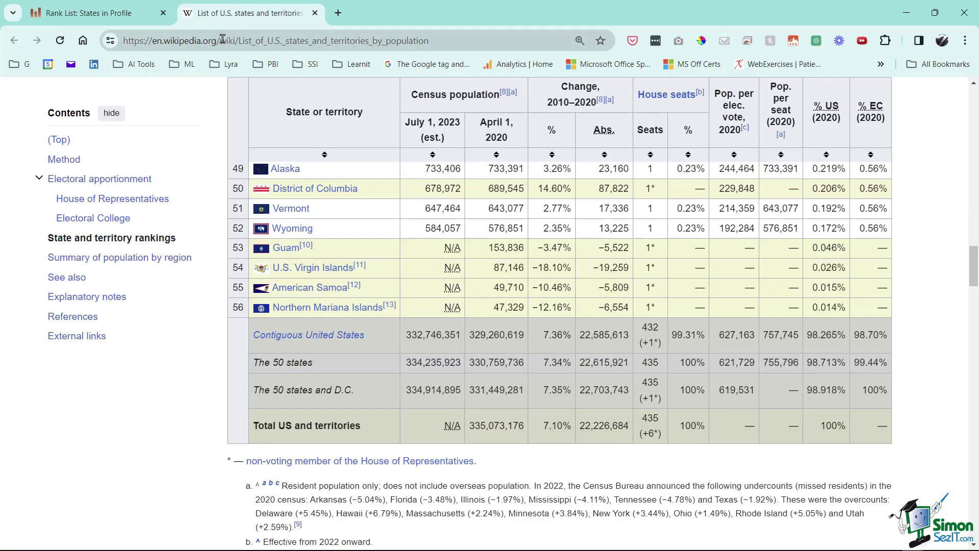
{"action": "left_click_drag", "start_coordinate": [965, 273], "coordinate": [974, 325]}
{"action": "left_click_drag", "start_coordinate": [384, 167], "coordinate": [472, 169]}
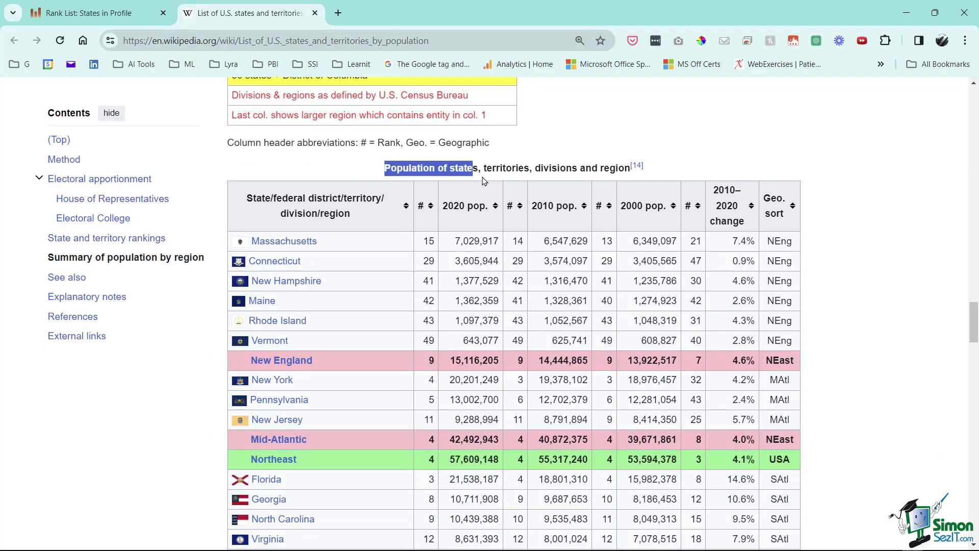
{"action": "left_click", "coordinate": [593, 172]}
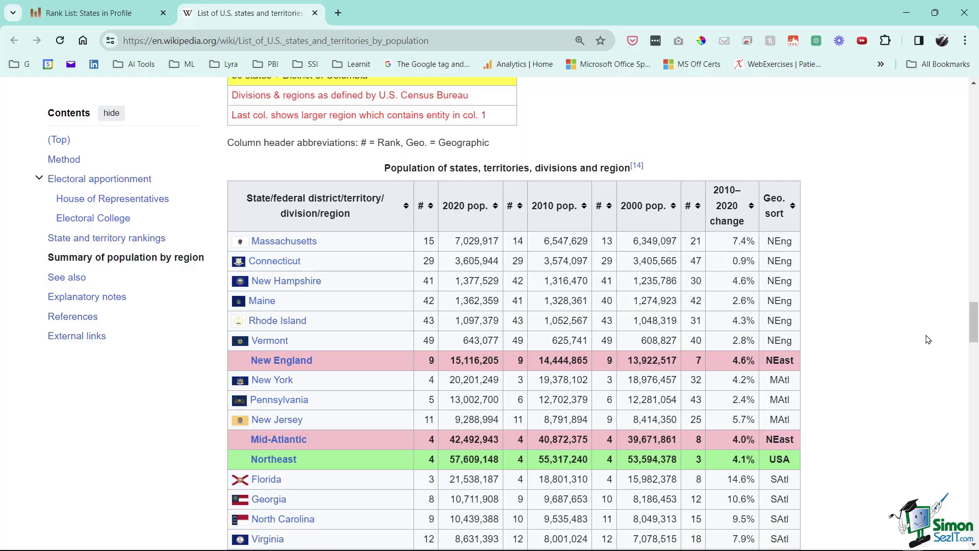
{"action": "left_click", "coordinate": [247, 40]}
{"action": "right_click", "coordinate": [247, 40]}
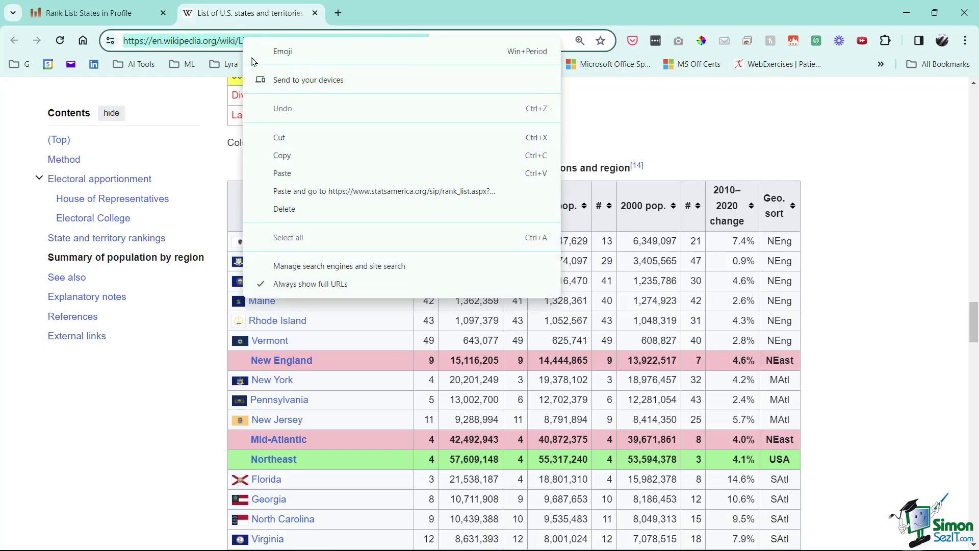
{"action": "left_click", "coordinate": [295, 155]}
{"action": "key", "text": "alt+Tab"}
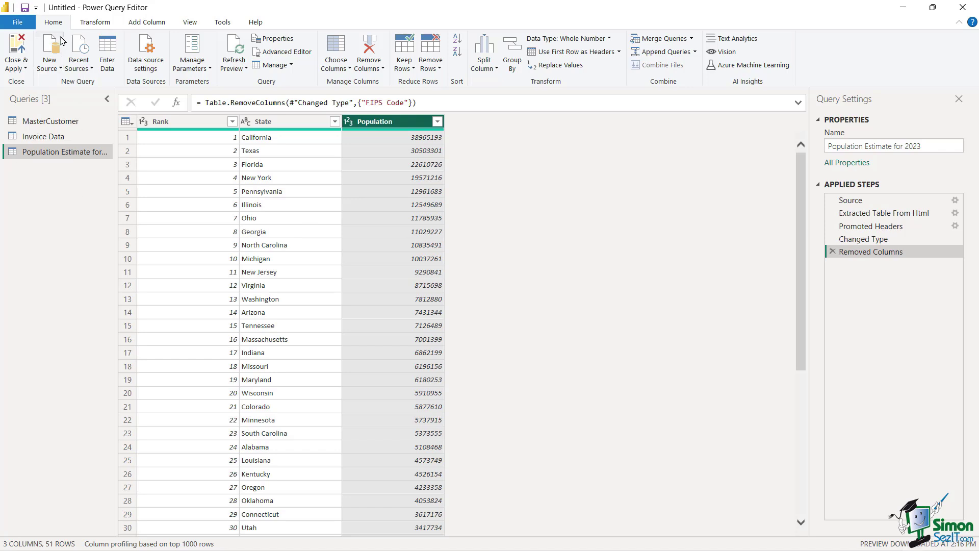
{"action": "left_click", "coordinate": [50, 70]}
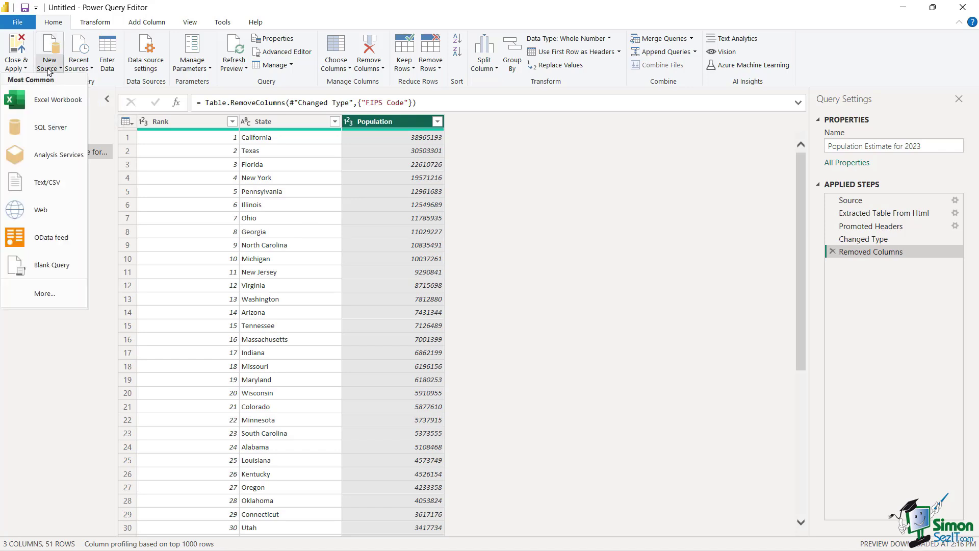
{"action": "left_click", "coordinate": [41, 213]}
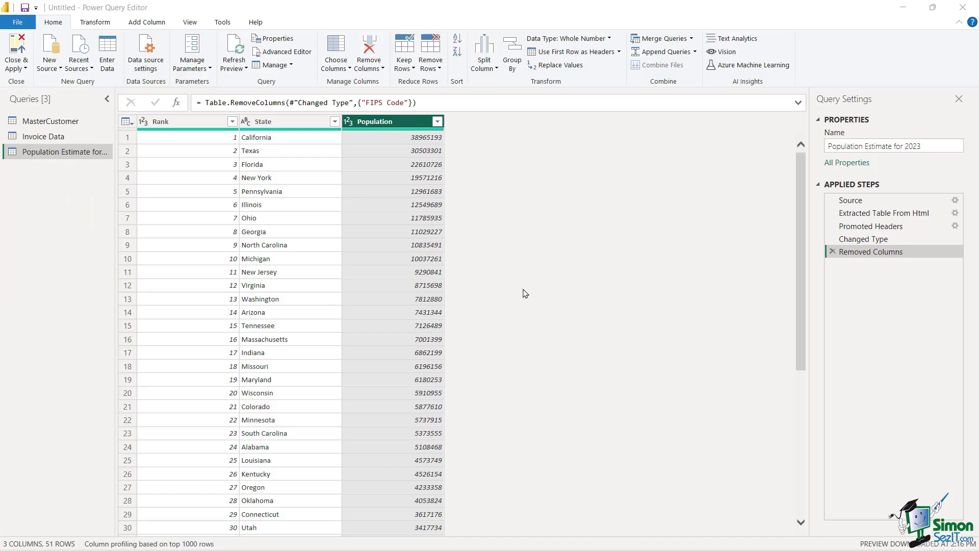
{"action": "key", "text": "ctrl+v"}
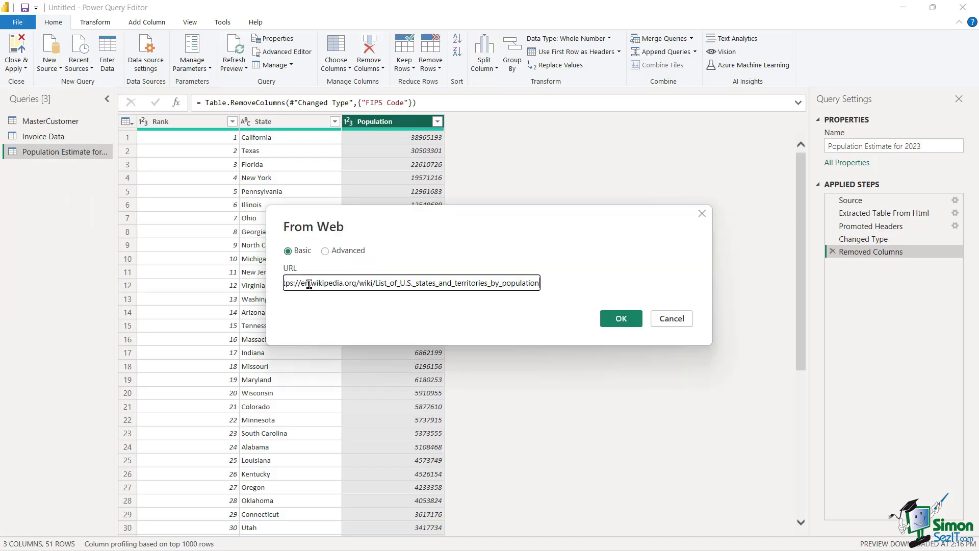
{"action": "left_click", "coordinate": [609, 320]}
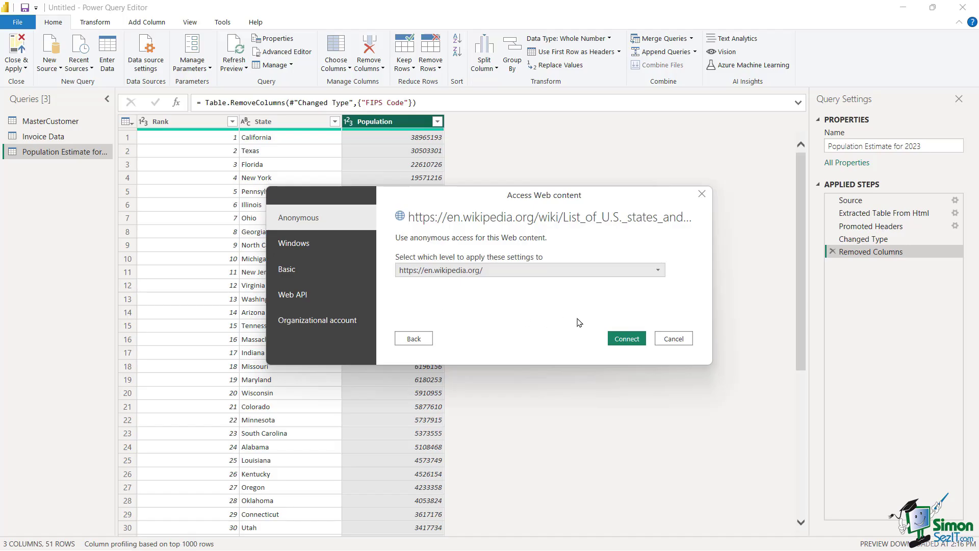
{"action": "left_click", "coordinate": [623, 338]}
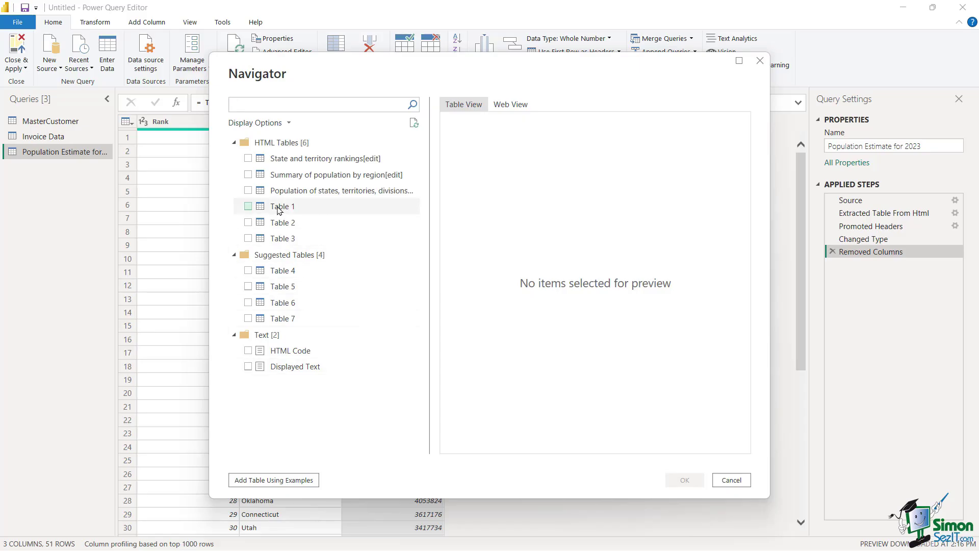
- Preview the rankings and regional summary tables, and import only the Population of states, territories, divisions and region table
{"action": "left_click", "coordinate": [247, 162]}
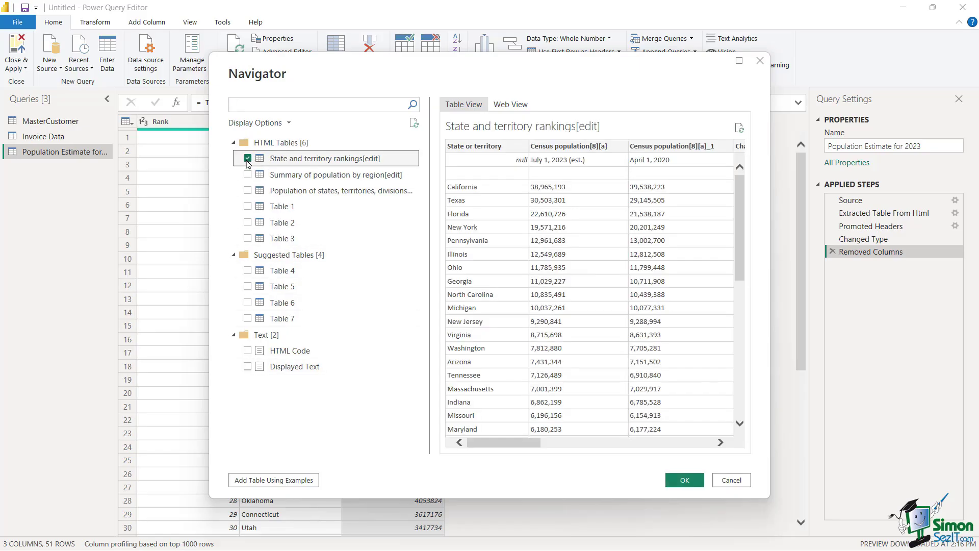
{"action": "left_click_drag", "start_coordinate": [737, 201], "coordinate": [751, 170]}
{"action": "left_click", "coordinate": [313, 175]}
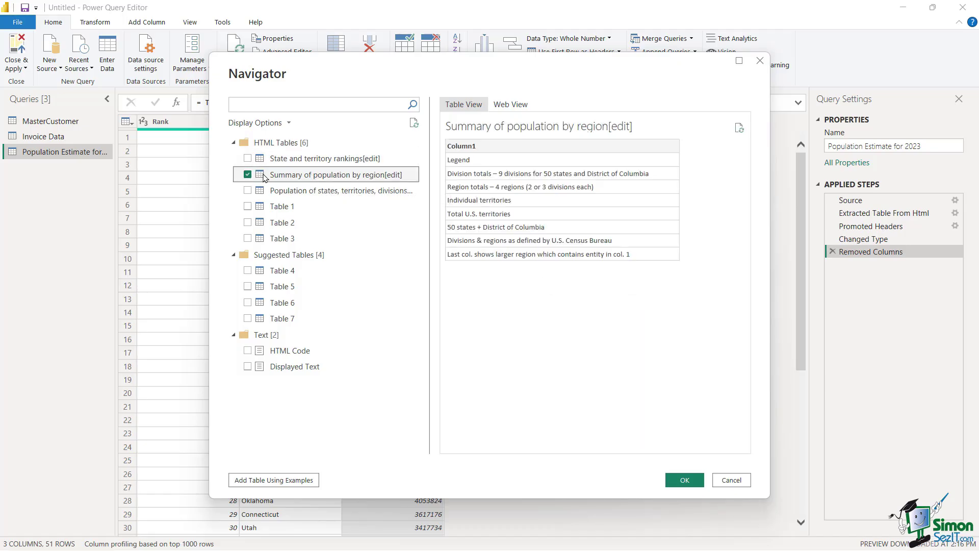
{"action": "left_click", "coordinate": [247, 175]}
{"action": "left_click", "coordinate": [248, 191]}
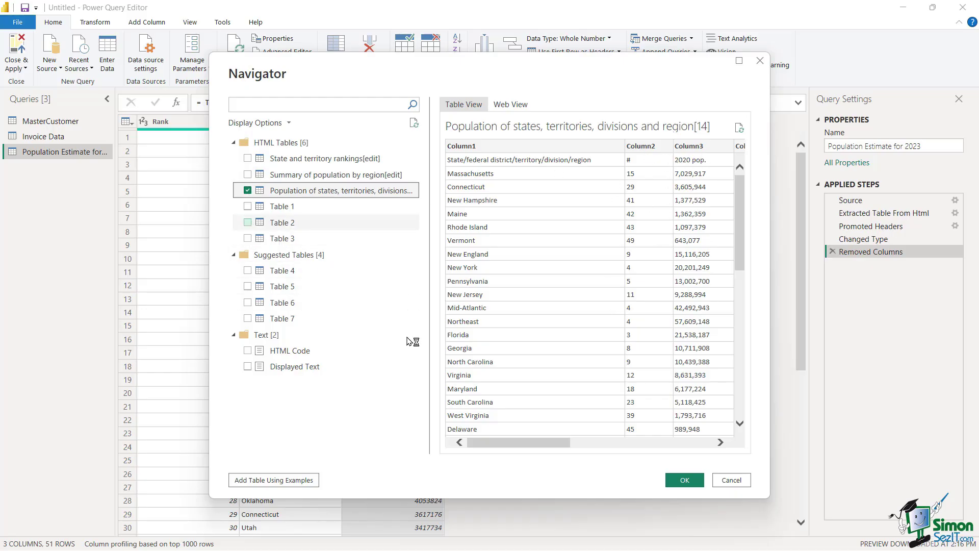
{"action": "left_click_drag", "start_coordinate": [561, 443], "coordinate": [485, 442]}
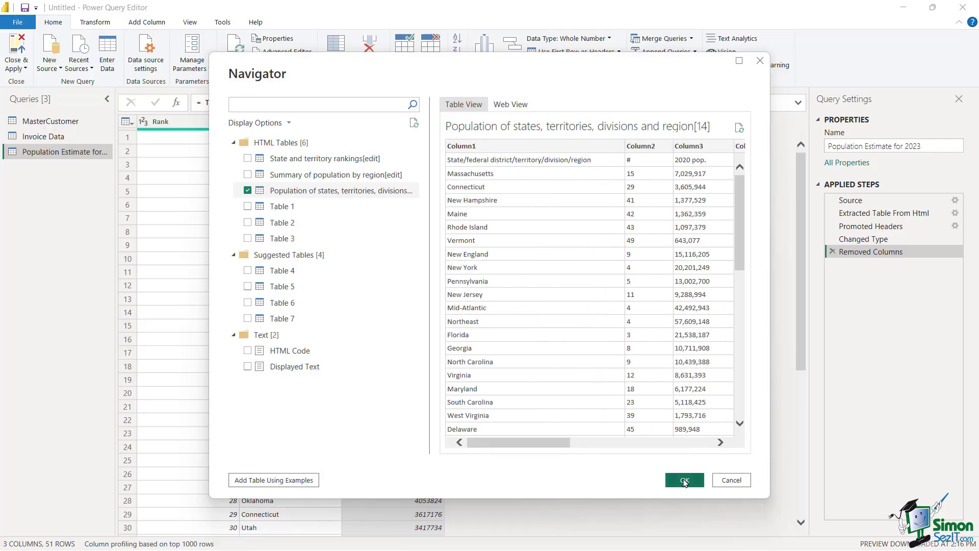
{"action": "left_click", "coordinate": [684, 482]}
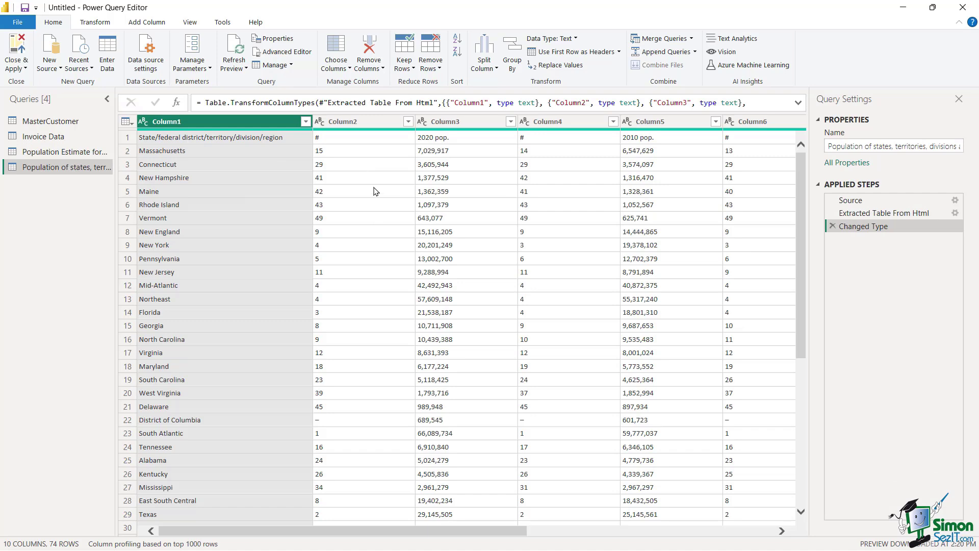
- Use the first row as headers in the states and territories population query, and apply all query changes, closing the editor
{"action": "left_click_drag", "start_coordinate": [495, 534], "coordinate": [339, 532]}
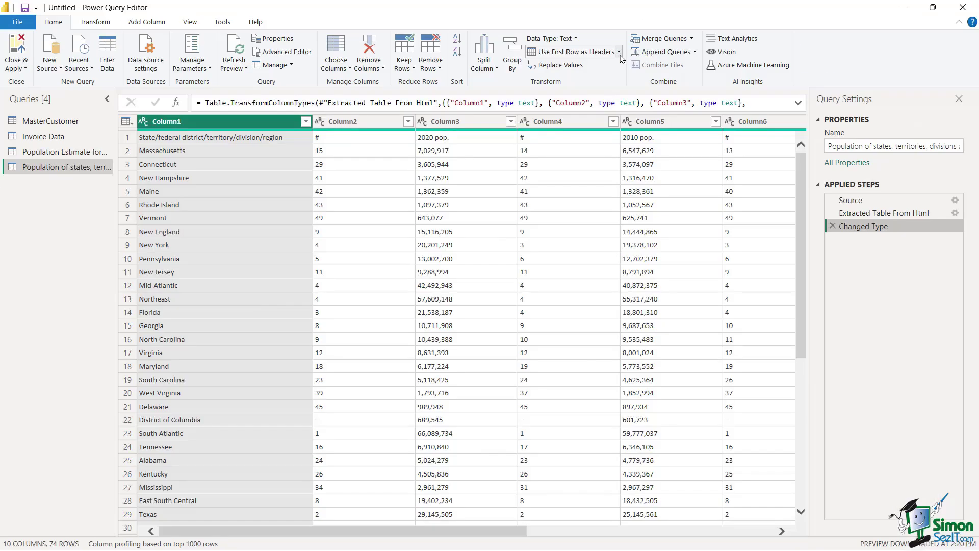
{"action": "left_click", "coordinate": [619, 53]}
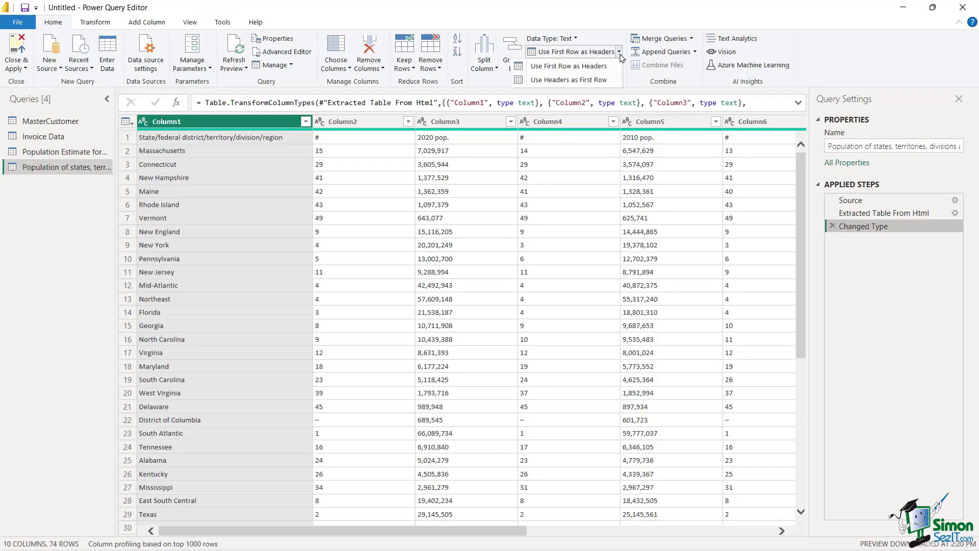
{"action": "left_click", "coordinate": [551, 68]}
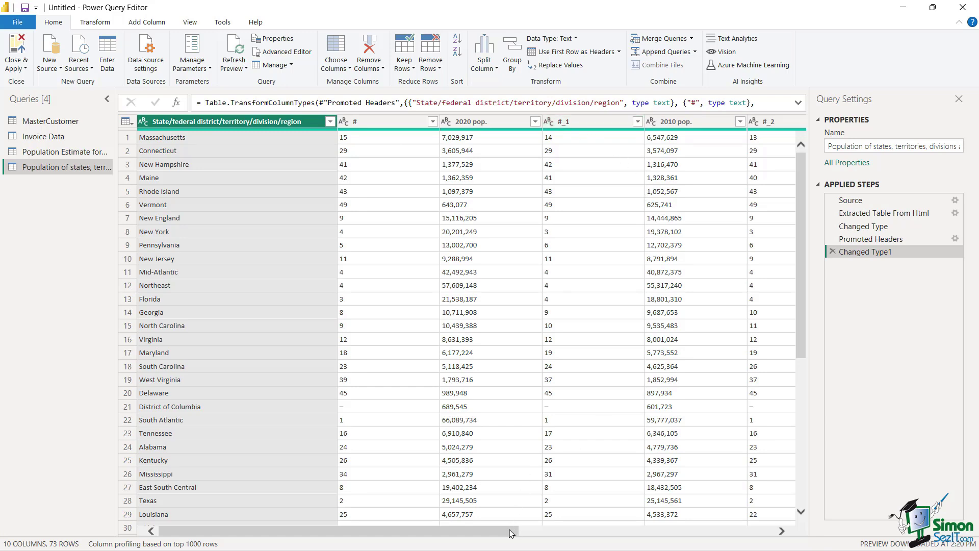
{"action": "left_click_drag", "start_coordinate": [516, 530], "coordinate": [420, 533]}
{"action": "left_click", "coordinate": [16, 69]}
{"action": "left_click", "coordinate": [32, 80]}
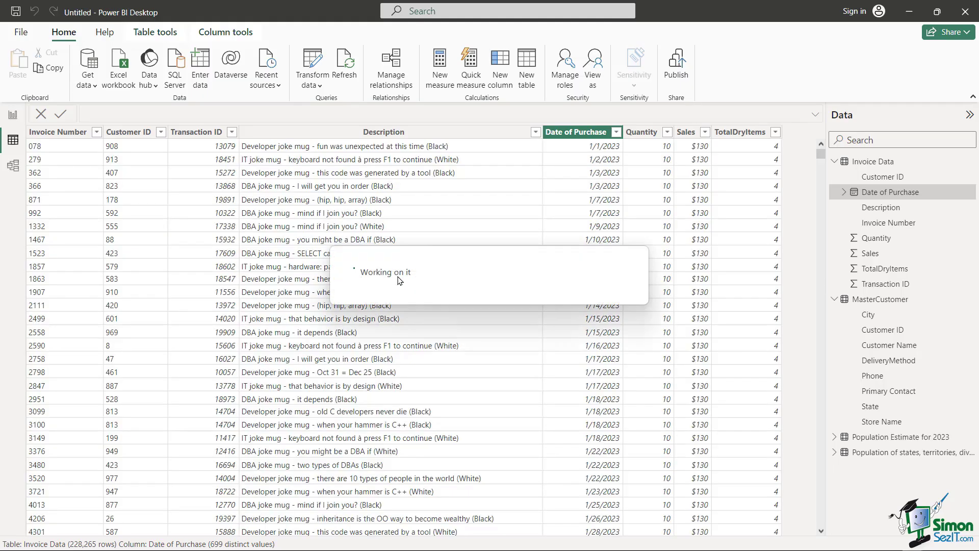
- Collapse the Invoice Data and MasterCustomer field lists and delete the Population Estimate for 2023 table from the model
{"action": "left_click", "coordinate": [832, 162]}
{"action": "left_click", "coordinate": [835, 176]}
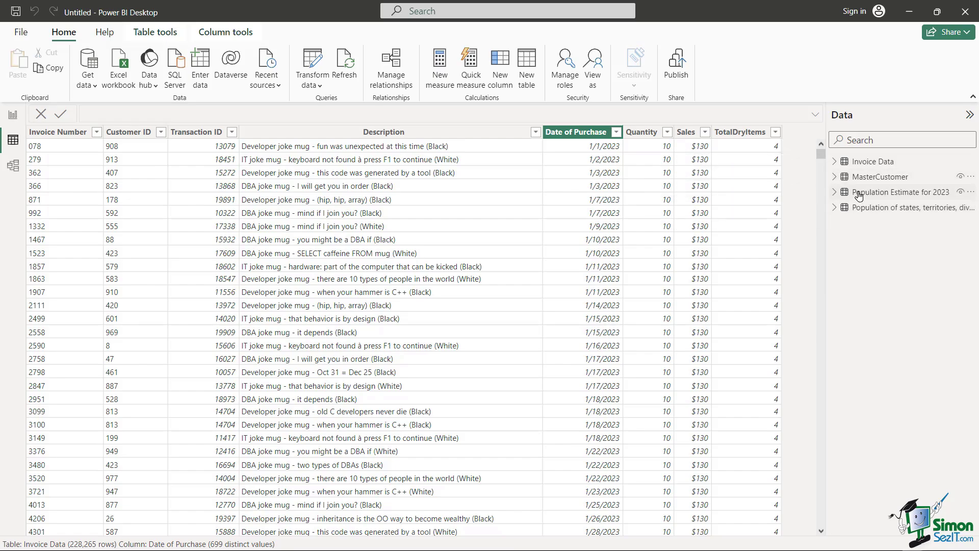
{"action": "mouse_move", "coordinate": [859, 196]}
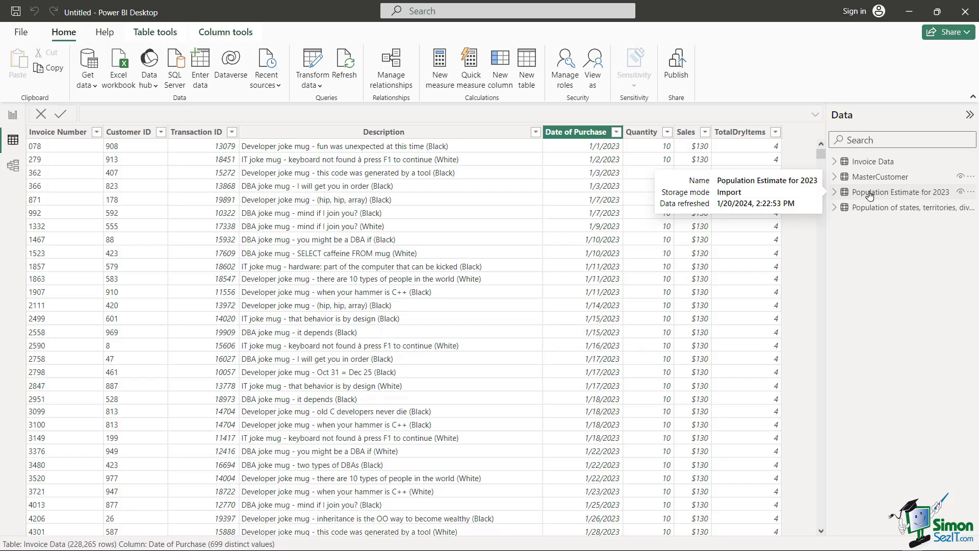
{"action": "right_click", "coordinate": [870, 196]}
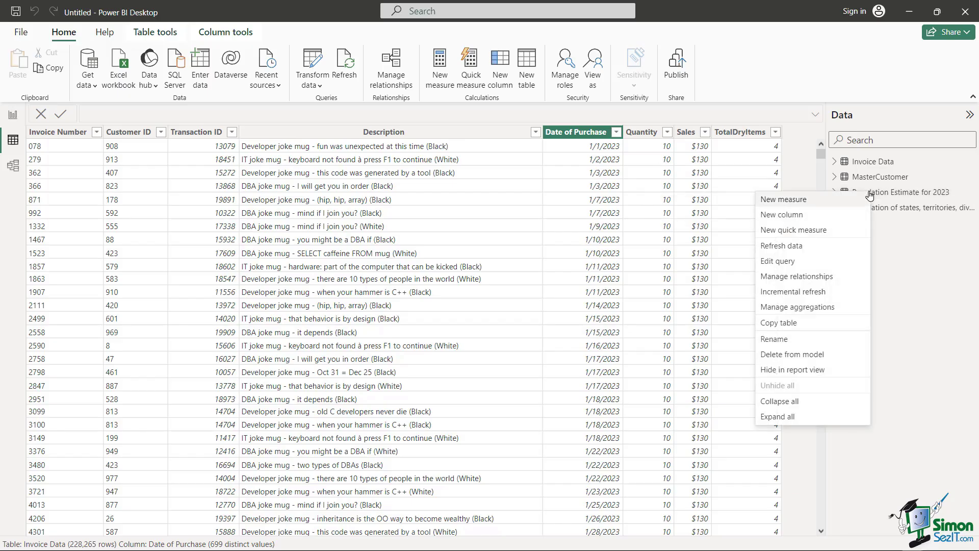
{"action": "left_click", "coordinate": [805, 356]}
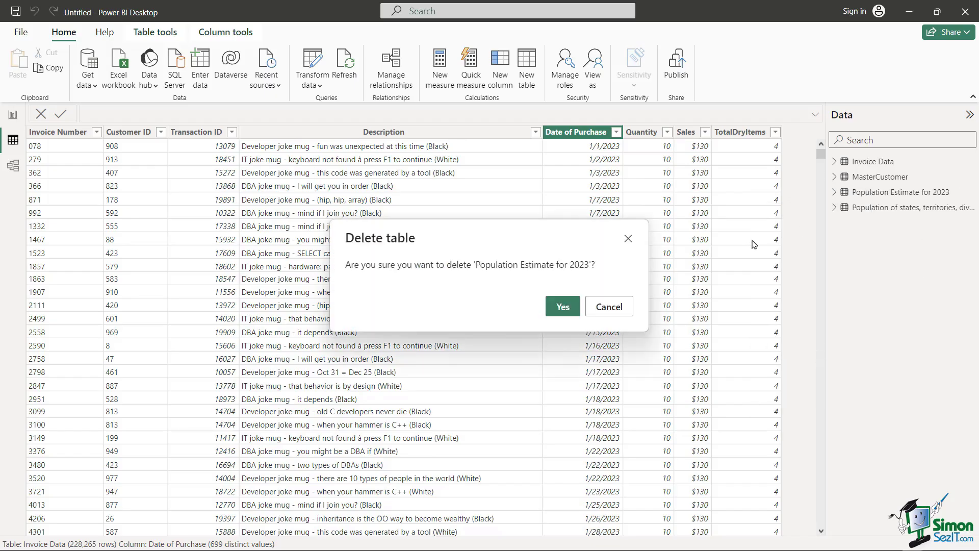
{"action": "left_click", "coordinate": [562, 308]}
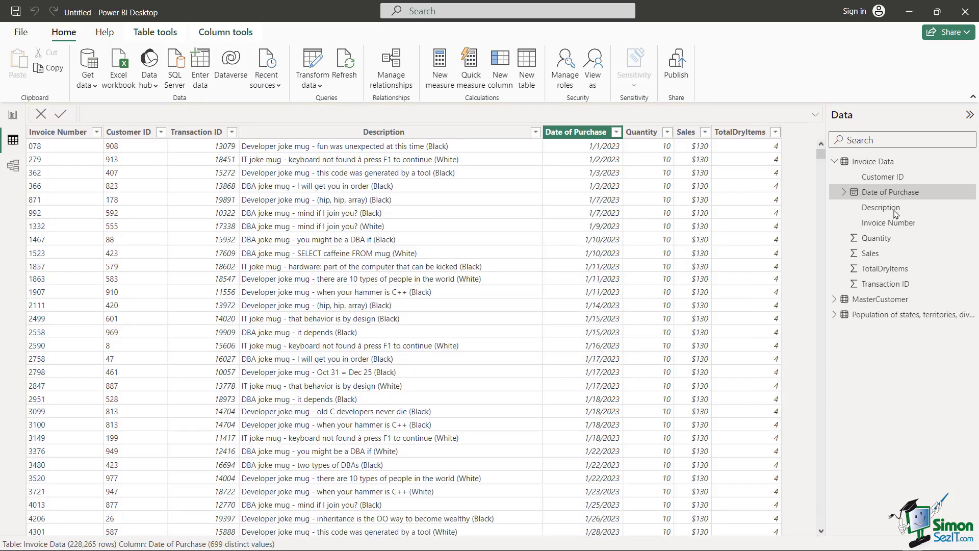
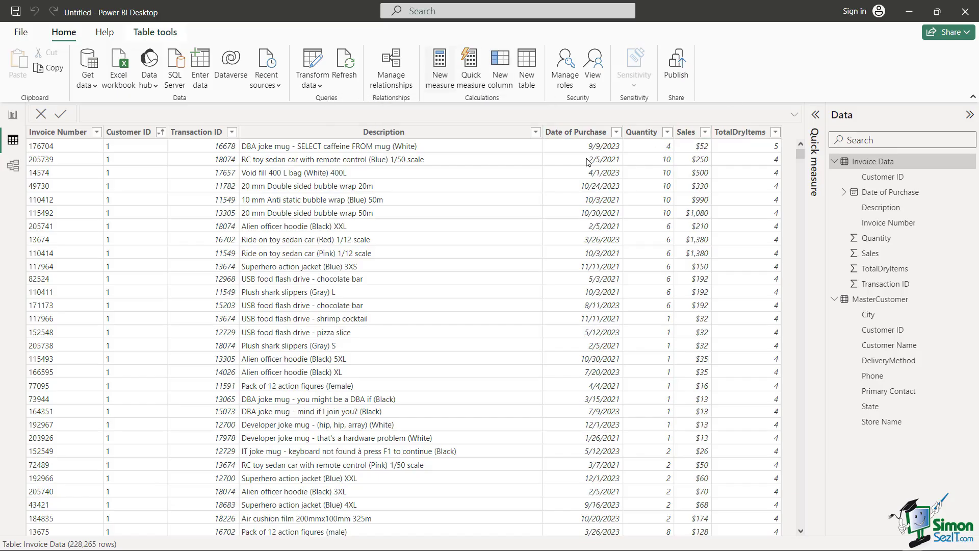
- Create a Total Sales measure in Invoice Data with the formula SUM('Invoice Data'[Sales])
{"action": "left_click", "coordinate": [440, 72]}
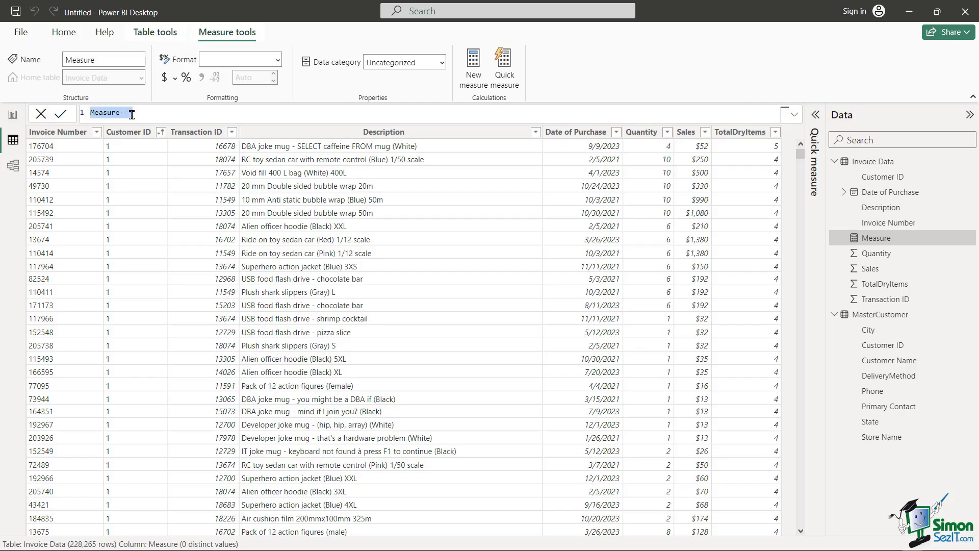
{"action": "double_click", "coordinate": [105, 114]}
{"action": "type", "text": "Total Sales = su"}
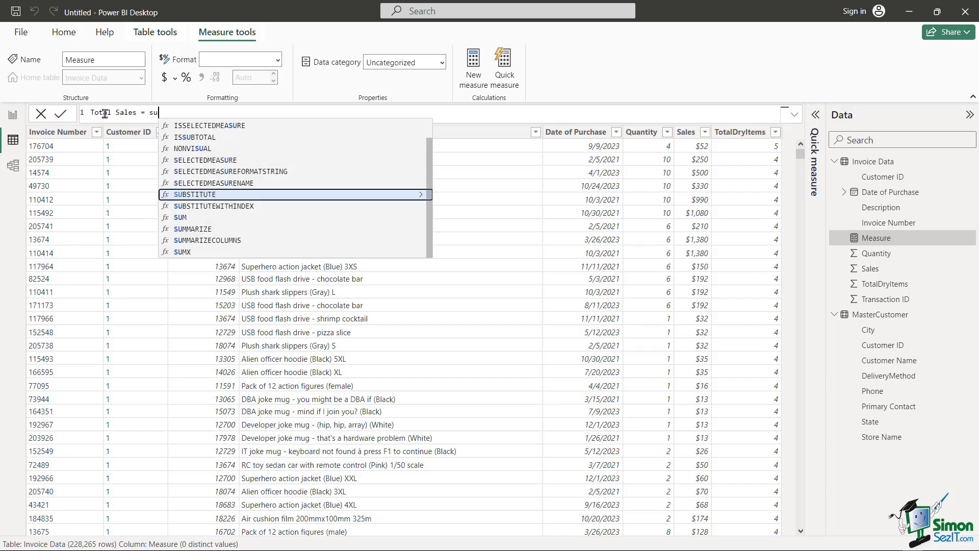
{"action": "type", "text": "m"}
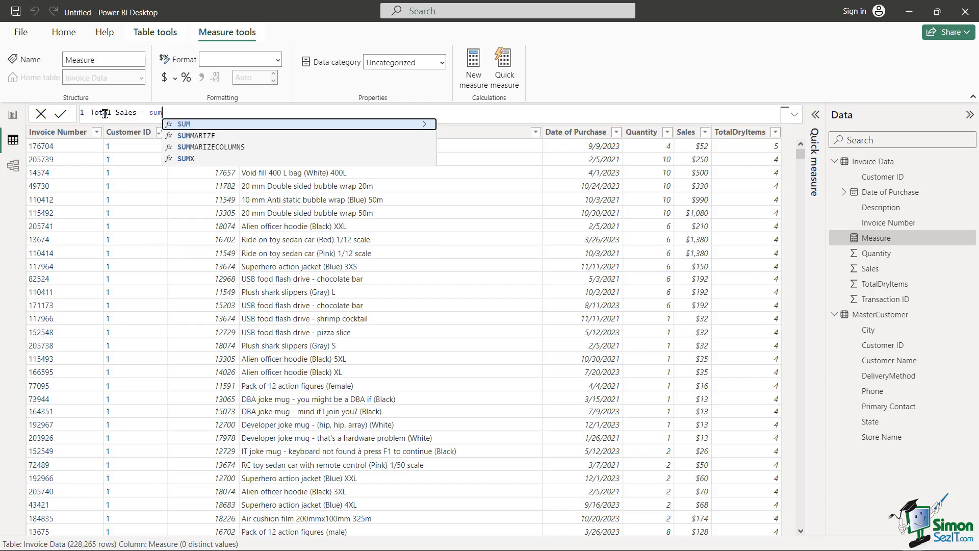
{"action": "key", "text": "Tab"}
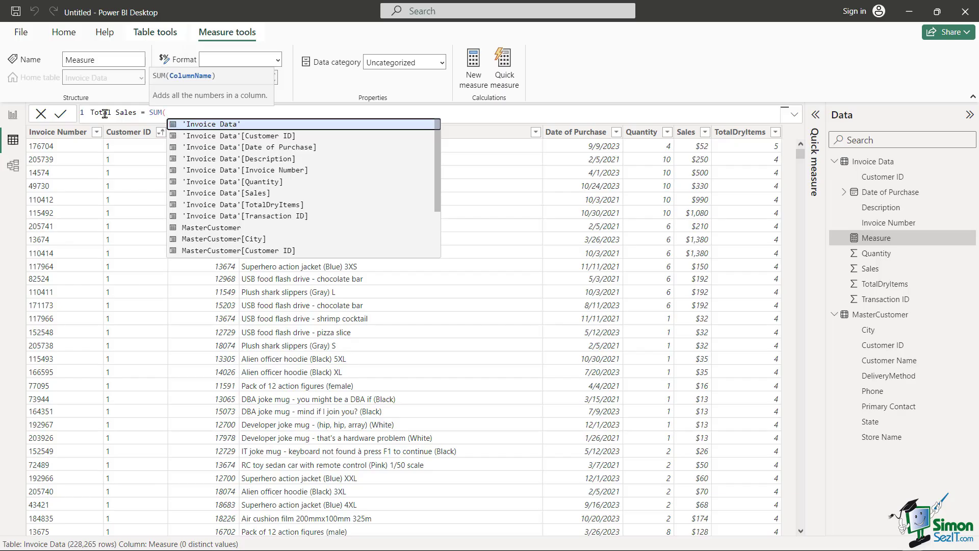
{"action": "left_click", "coordinate": [206, 198]}
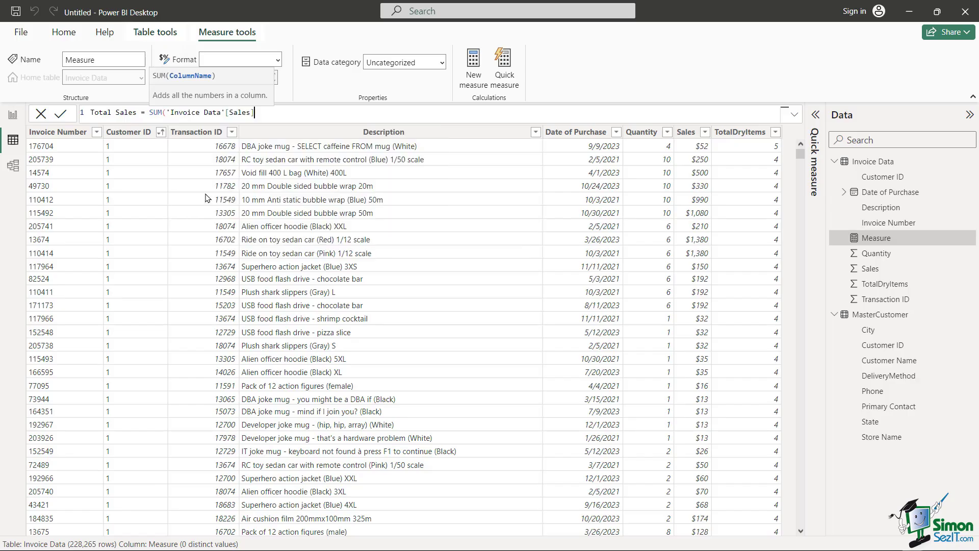
{"action": "key", "text": "Return"}
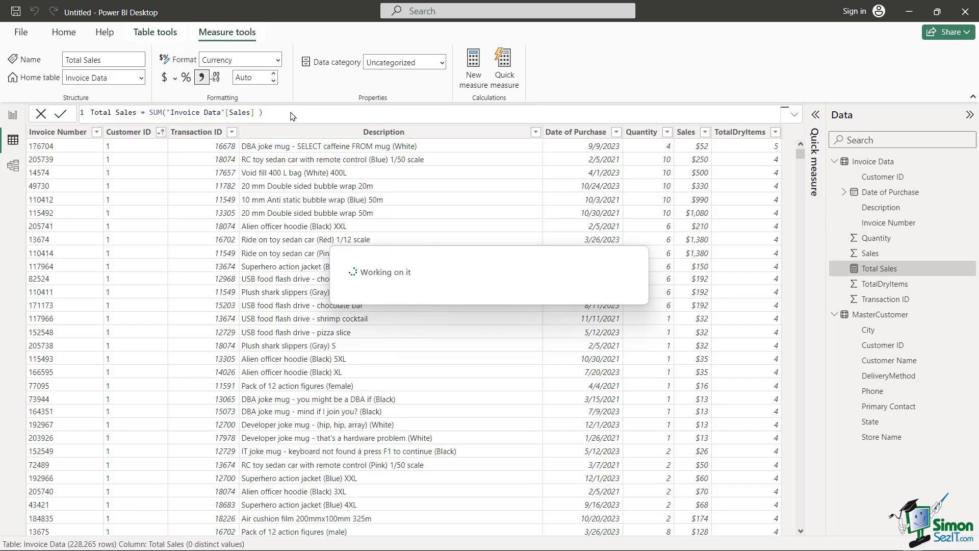
{"action": "left_click", "coordinate": [290, 113]}
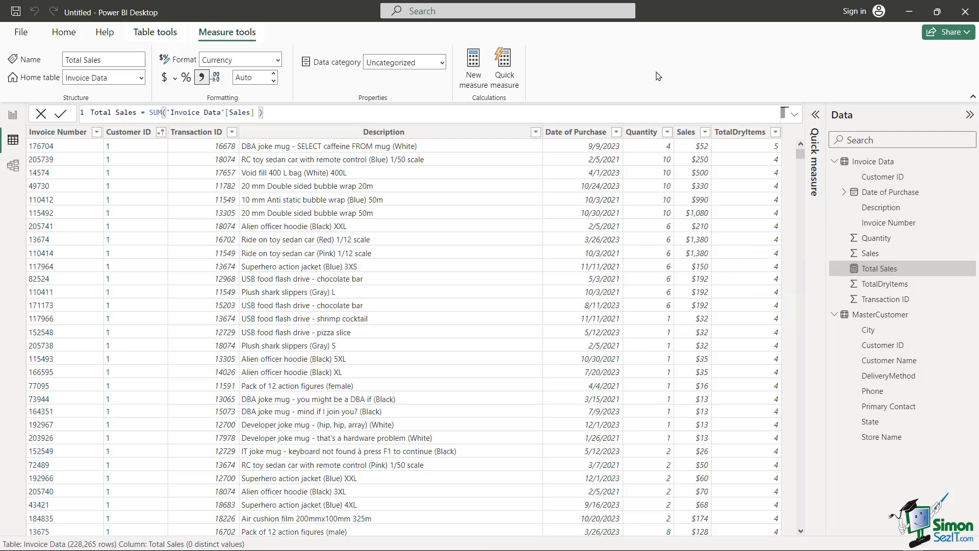
- Create another measure in Invoice Data, keeping the default name, with the formula SUM('Invoice Data'[Quantity])
{"action": "left_click", "coordinate": [472, 60]}
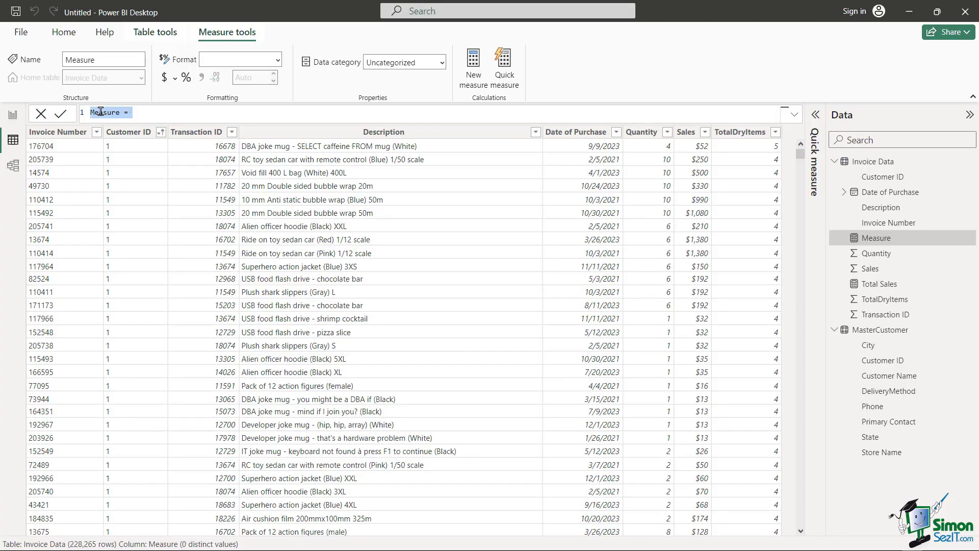
{"action": "left_click", "coordinate": [153, 112]}
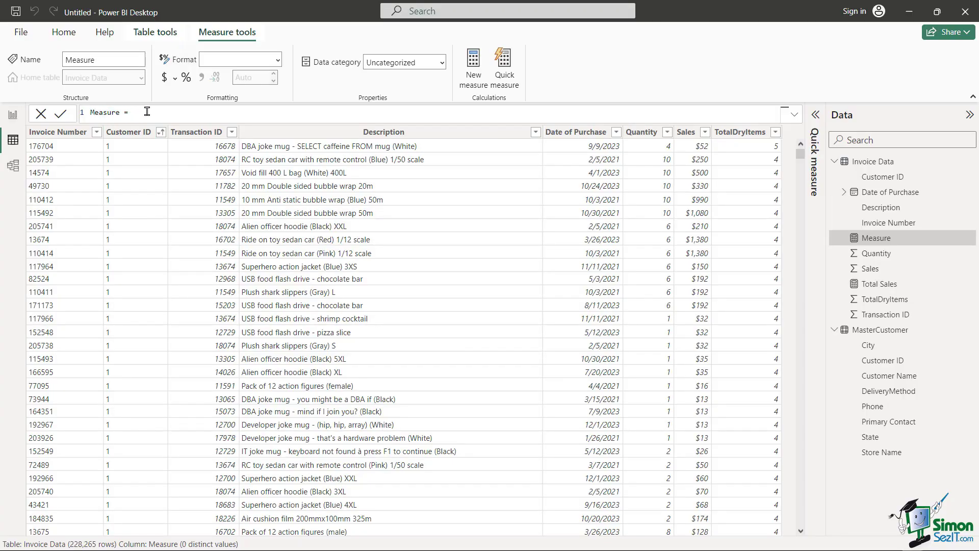
{"action": "type", "text": "sum"}
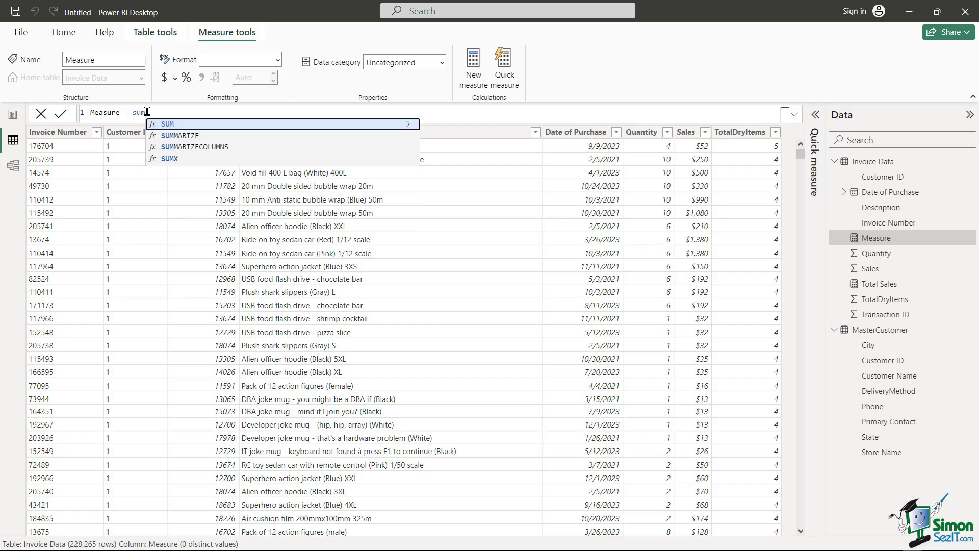
{"action": "key", "text": "Tab"}
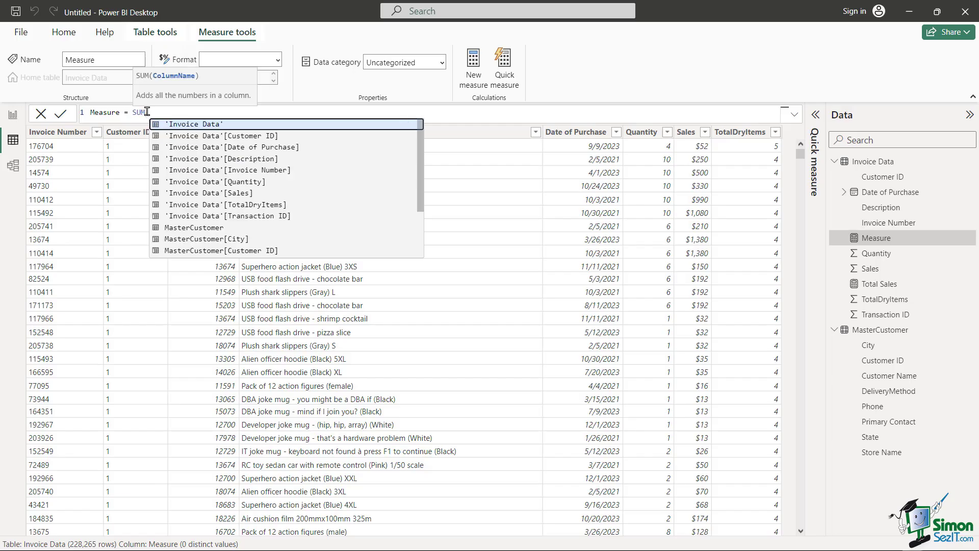
{"action": "left_click", "coordinate": [203, 184]}
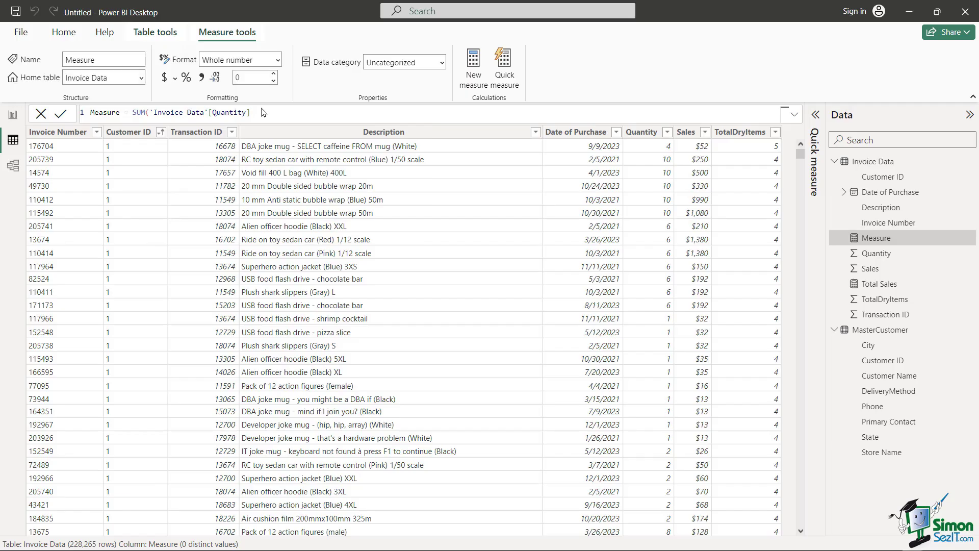
{"action": "type", "text": ")"}
{"action": "key", "text": "Return"}
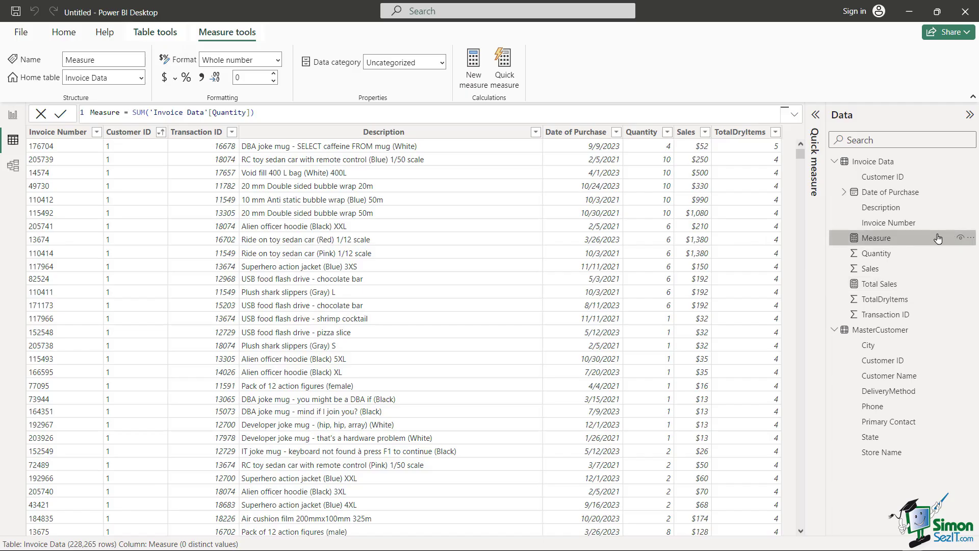
- Rename the new quantity measure in Invoice Data as Total Quantity
{"action": "right_click", "coordinate": [902, 239]}
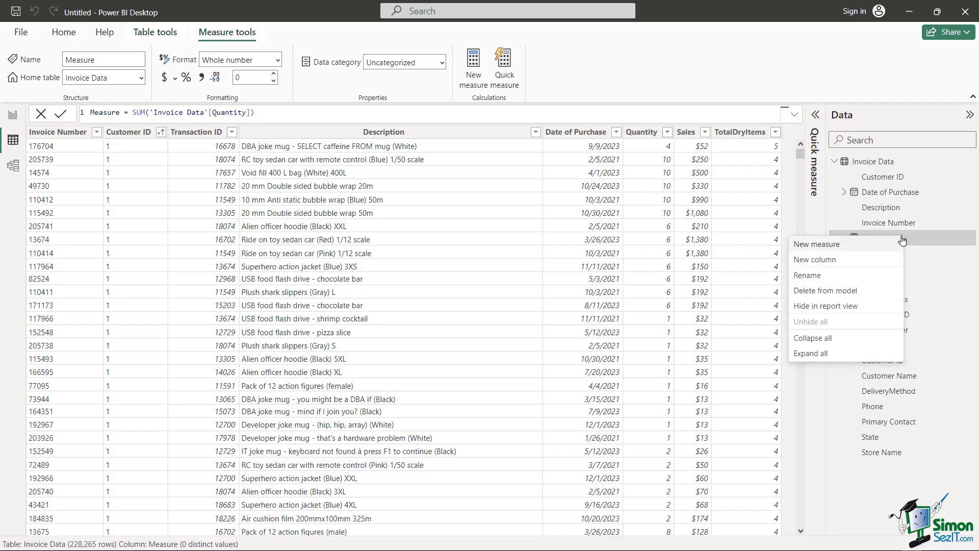
{"action": "left_click", "coordinate": [823, 276]}
{"action": "type", "text": "T"}
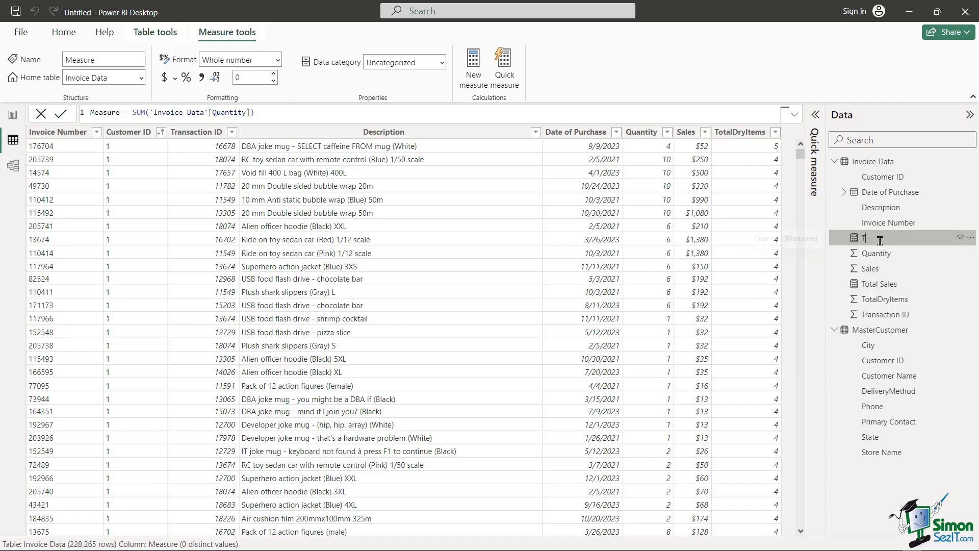
{"action": "type", "text": "otal Quantit"}
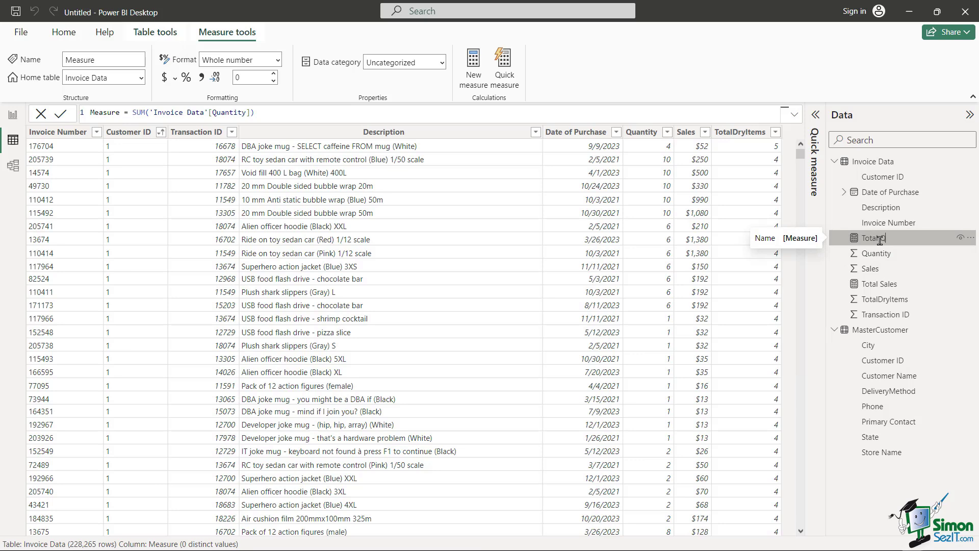
{"action": "type", "text": "y"}
{"action": "key", "text": "Return"}
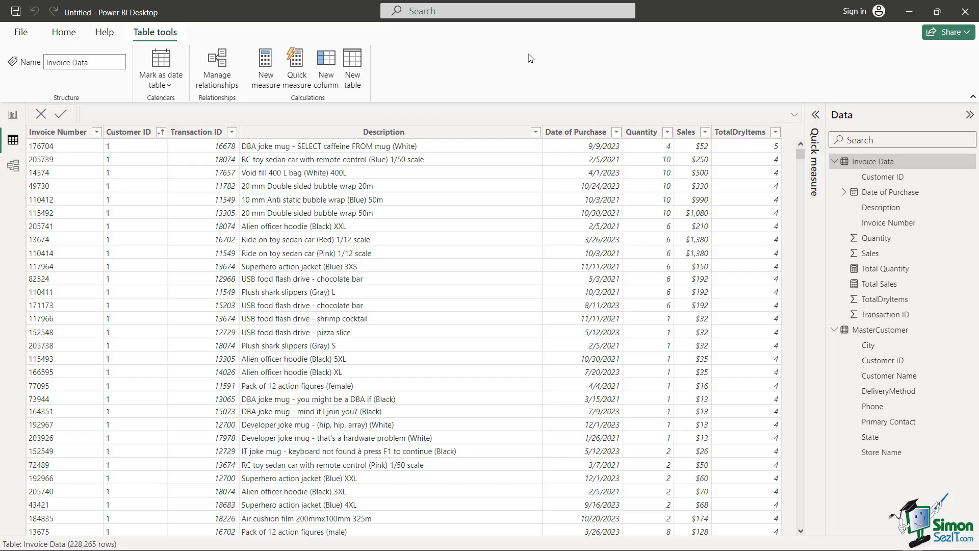
- Add a calculated column to the Invoice Data table and name it Sales x Quant in its formula
{"action": "left_click", "coordinate": [720, 135]}
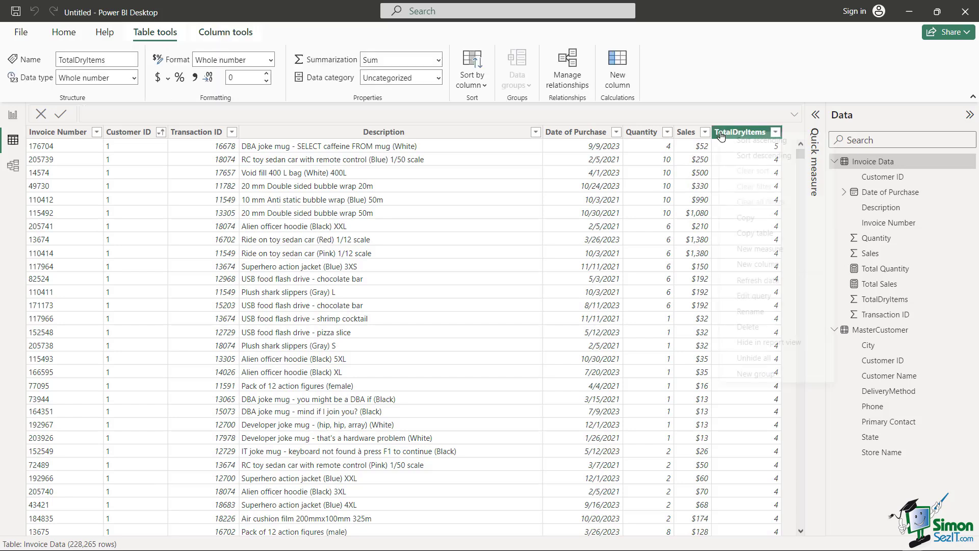
{"action": "right_click", "coordinate": [721, 135]}
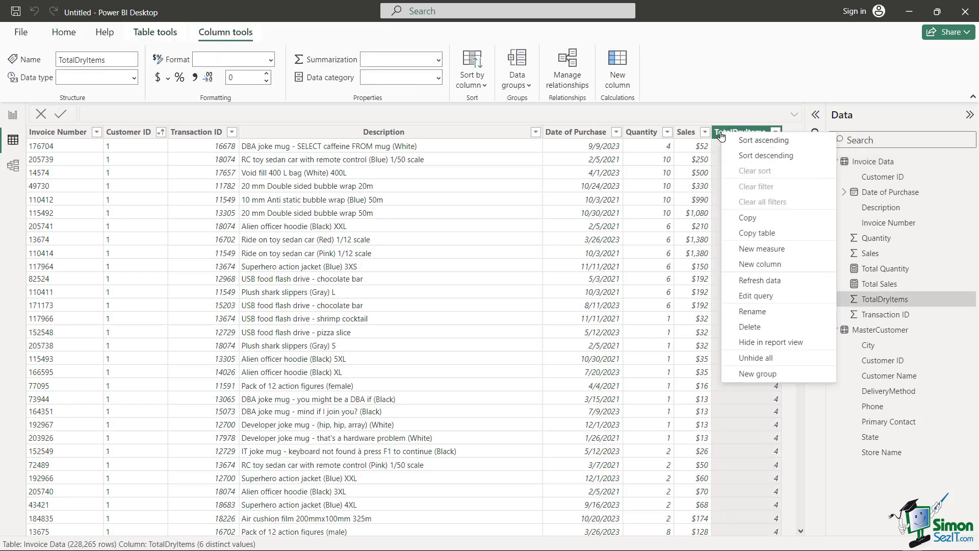
{"action": "left_click", "coordinate": [749, 267]}
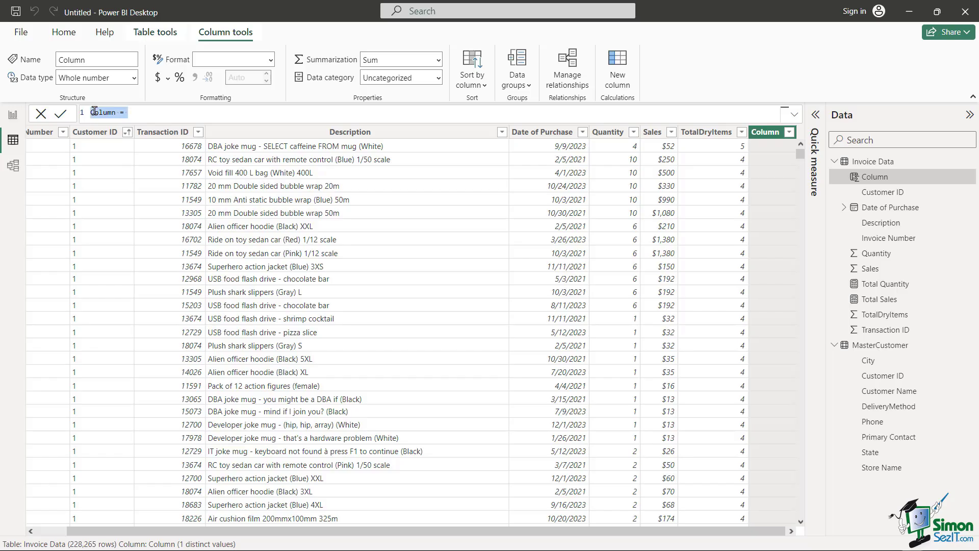
{"action": "double_click", "coordinate": [96, 111]}
{"action": "type", "text": "Sales x Quan"}
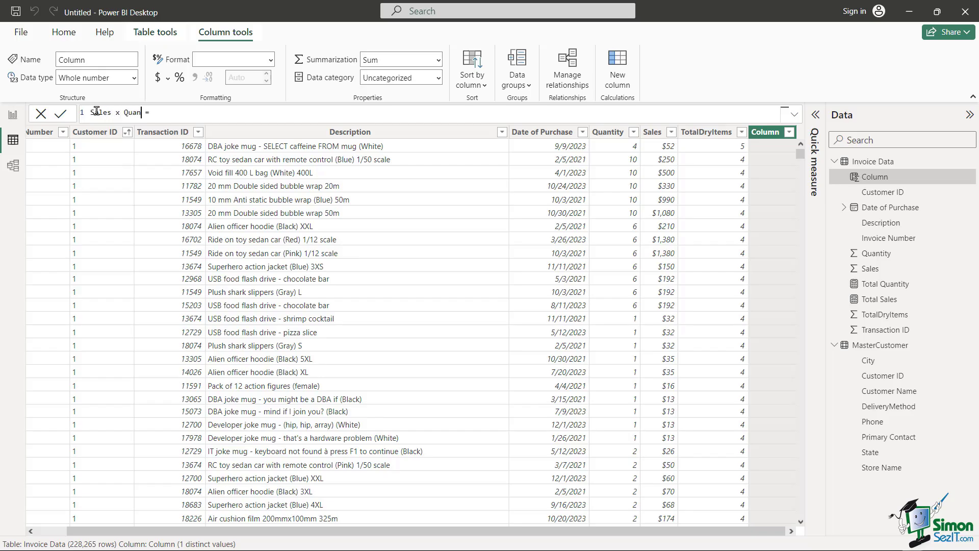
{"action": "type", "text": "t"}
- Define the Sales x Quant column as CALCULATE of 'Invoice Data'[Total Quantity]*'Invoice Data'[Total Sales] and commit the formula
{"action": "left_click", "coordinate": [180, 112]}
{"action": "type", "text": "cal"}
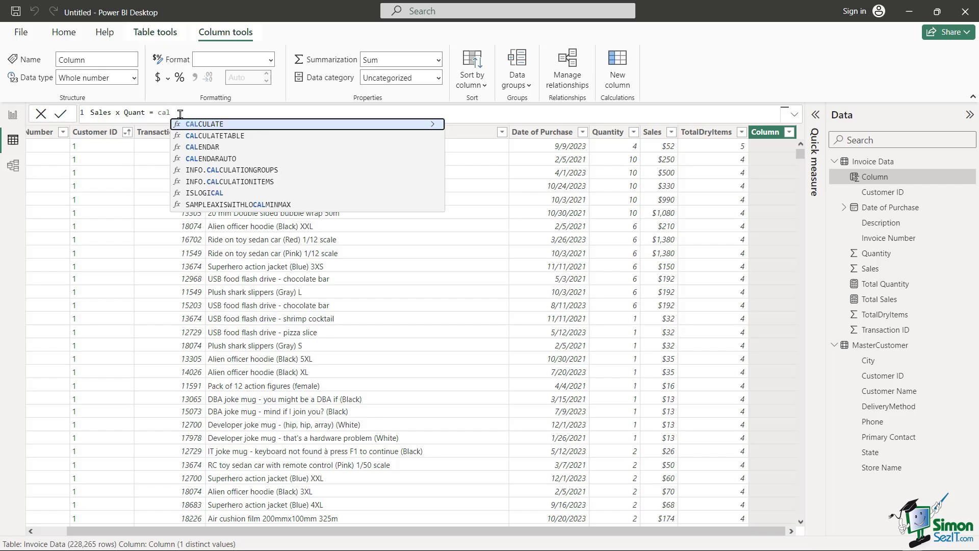
{"action": "key", "text": "Tab"}
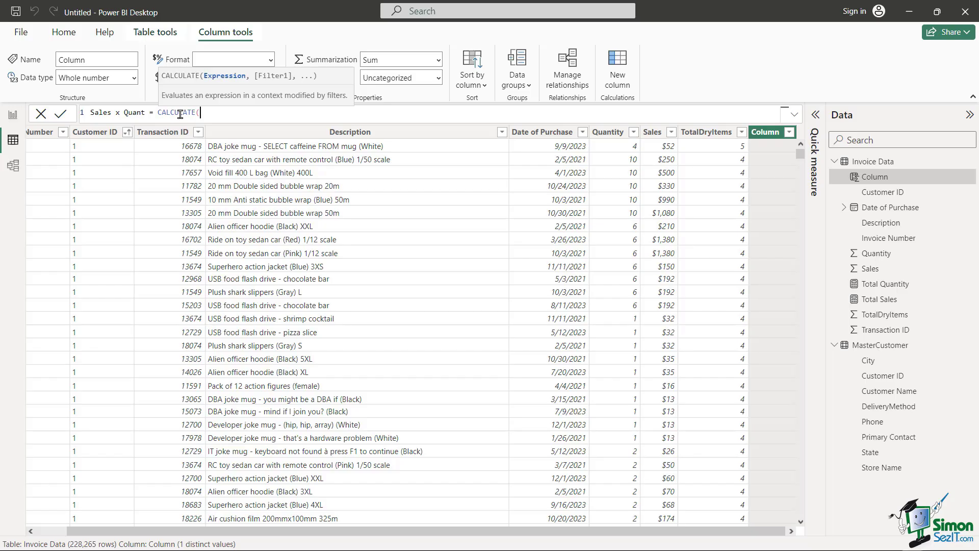
{"action": "type", "text": "in"}
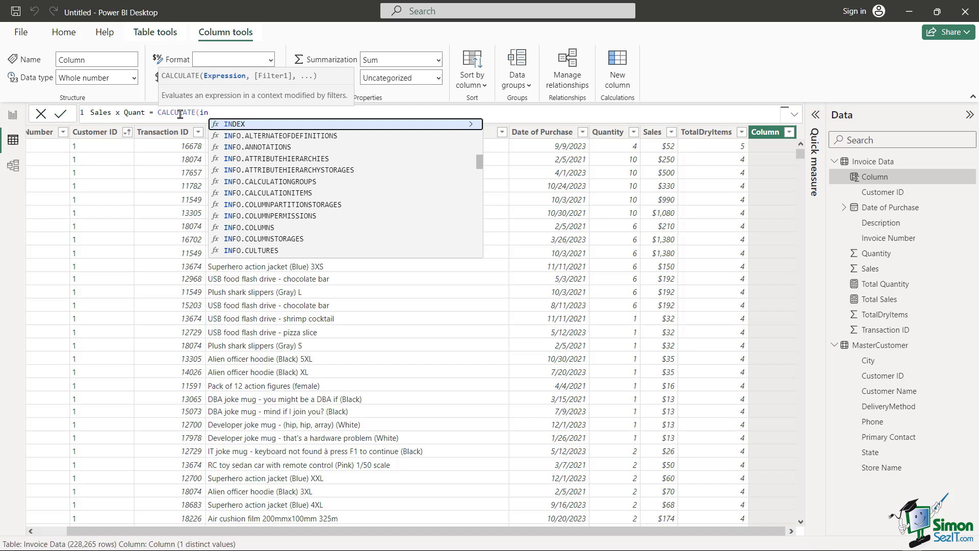
{"action": "type", "text": "v"}
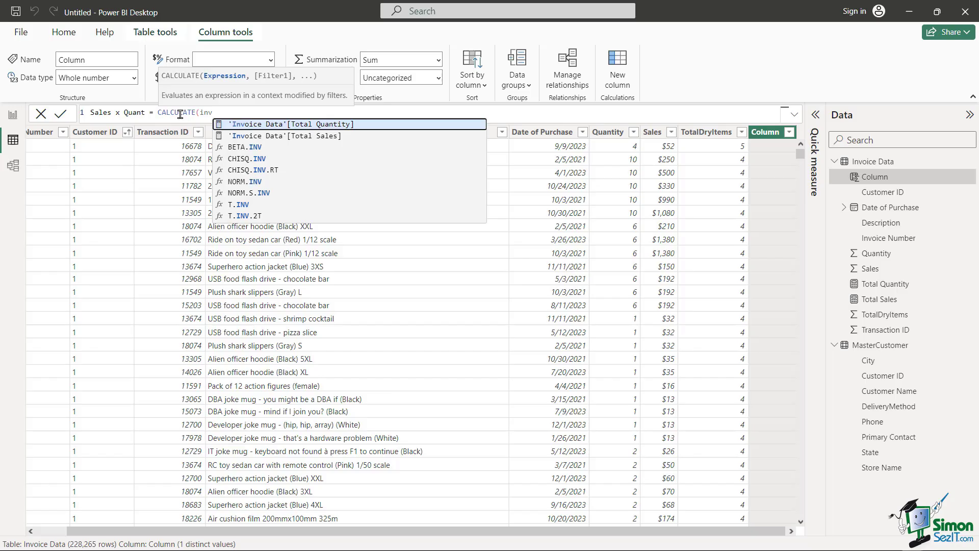
{"action": "key", "text": "Tab"}
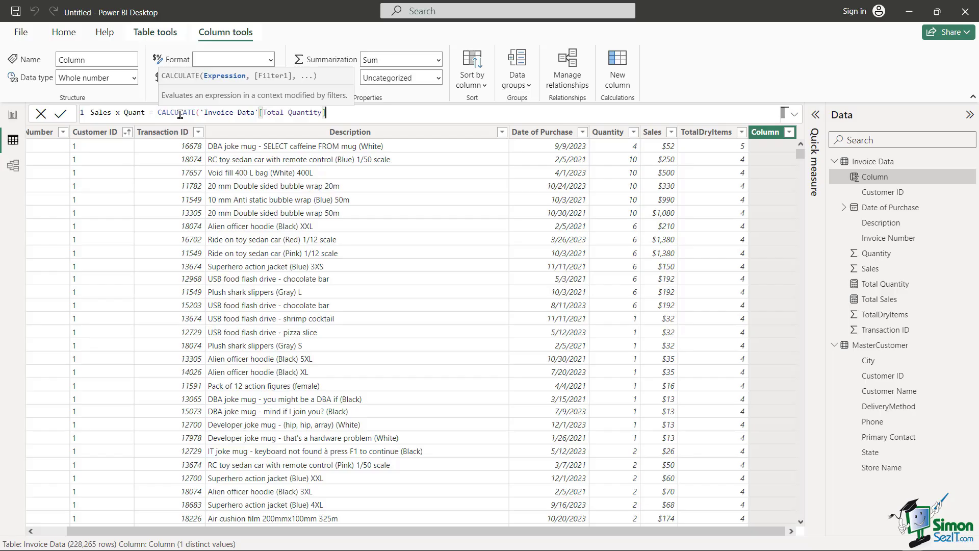
{"action": "type", "text": "*inv"}
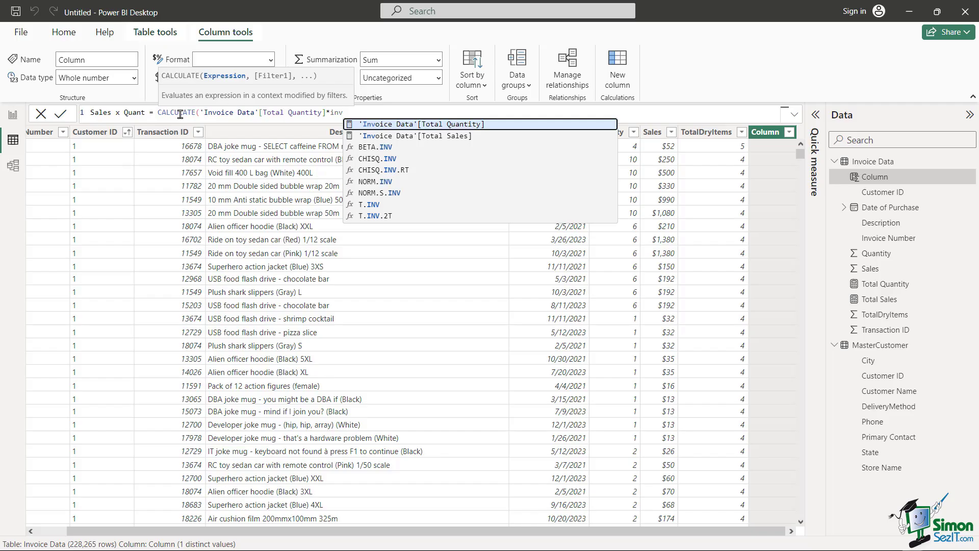
{"action": "key", "text": "Down"}
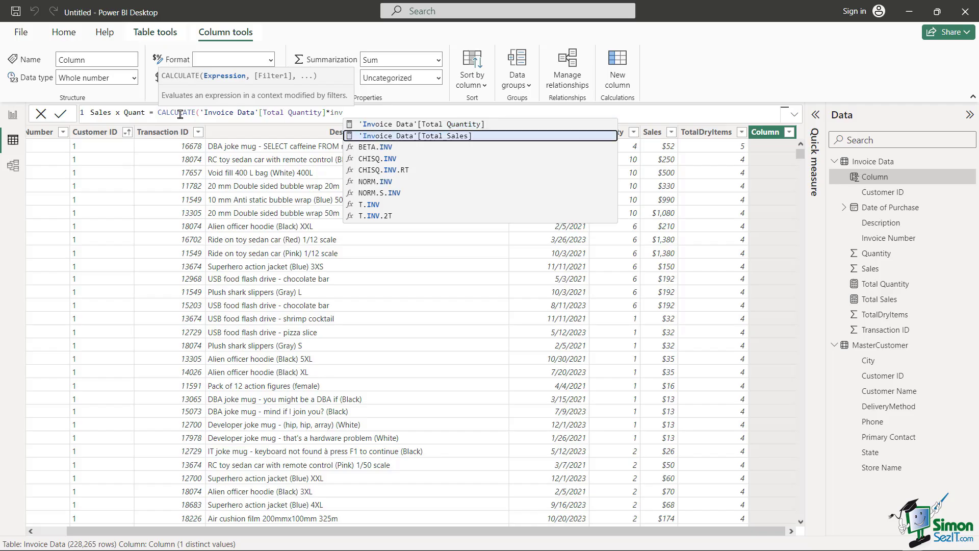
{"action": "key", "text": "Tab"}
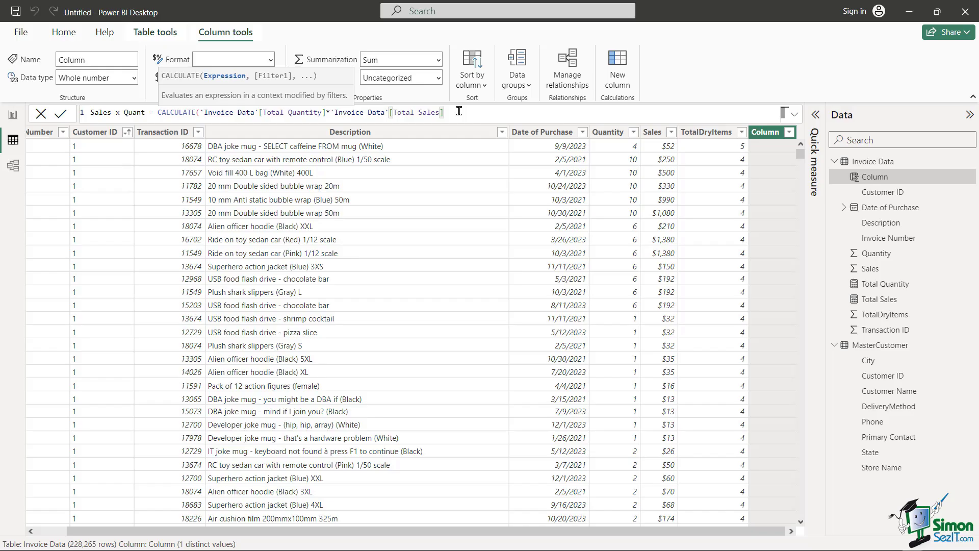
{"action": "key", "text": "Return"}
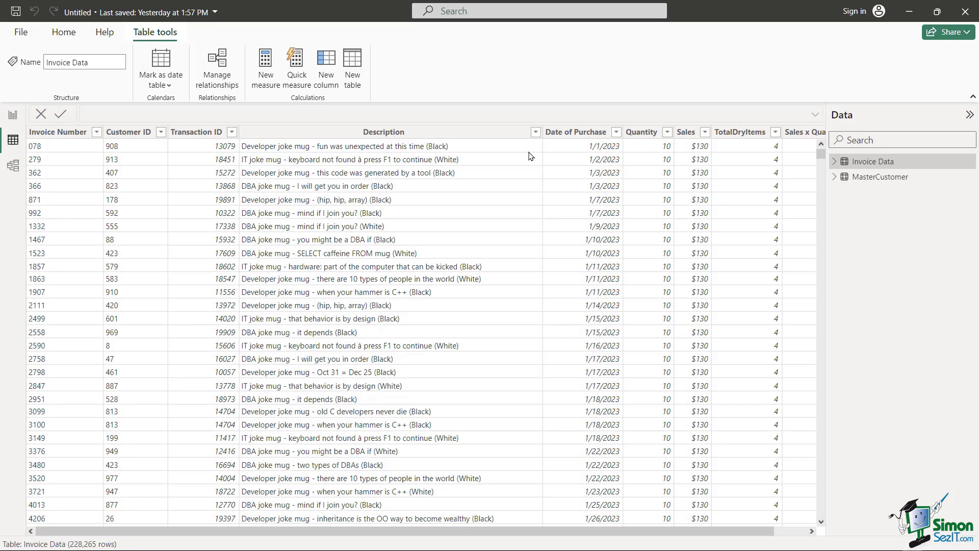
- Expand the field lists of Invoice Data and MasterCustomer, and examine the relationship between the two tables in the model diagram
{"action": "left_click", "coordinate": [876, 164]}
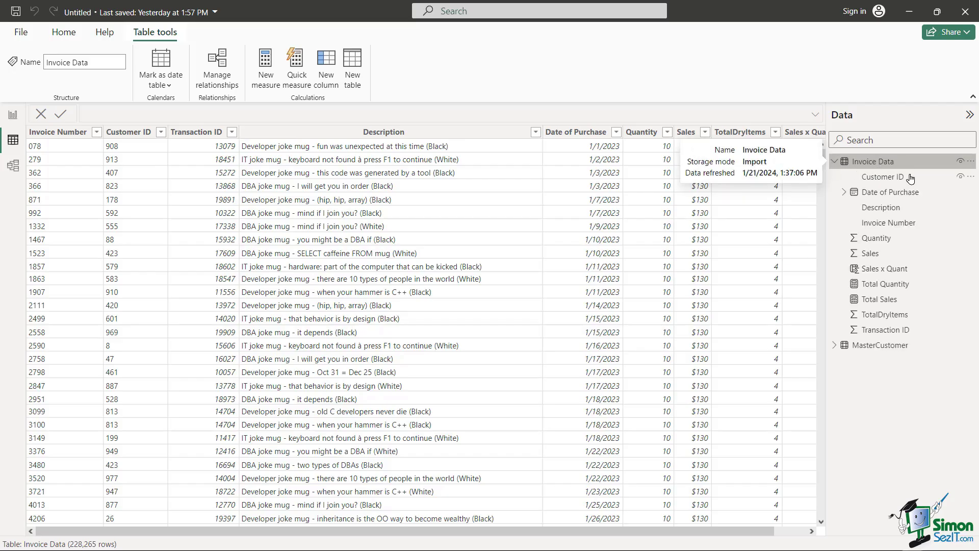
{"action": "left_click", "coordinate": [835, 347]}
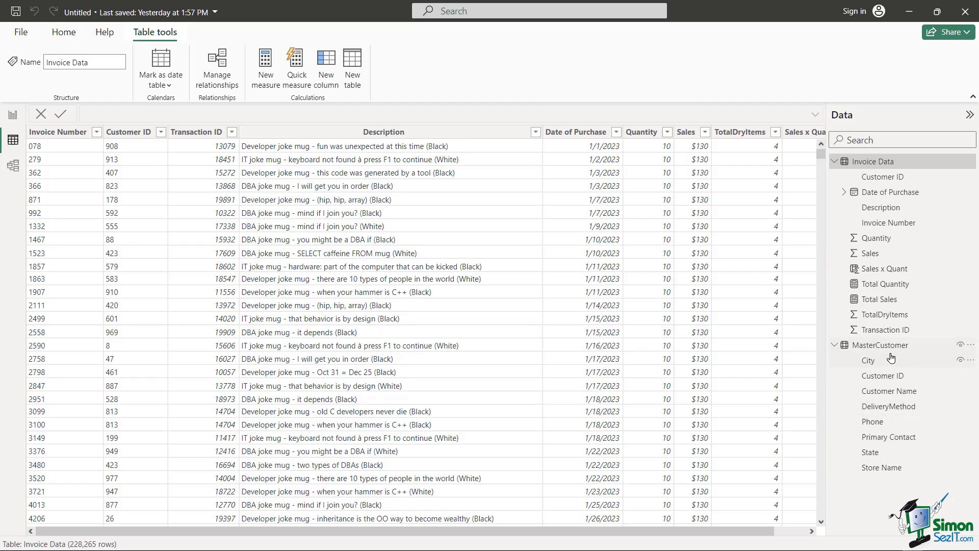
{"action": "mouse_move", "coordinate": [877, 353]}
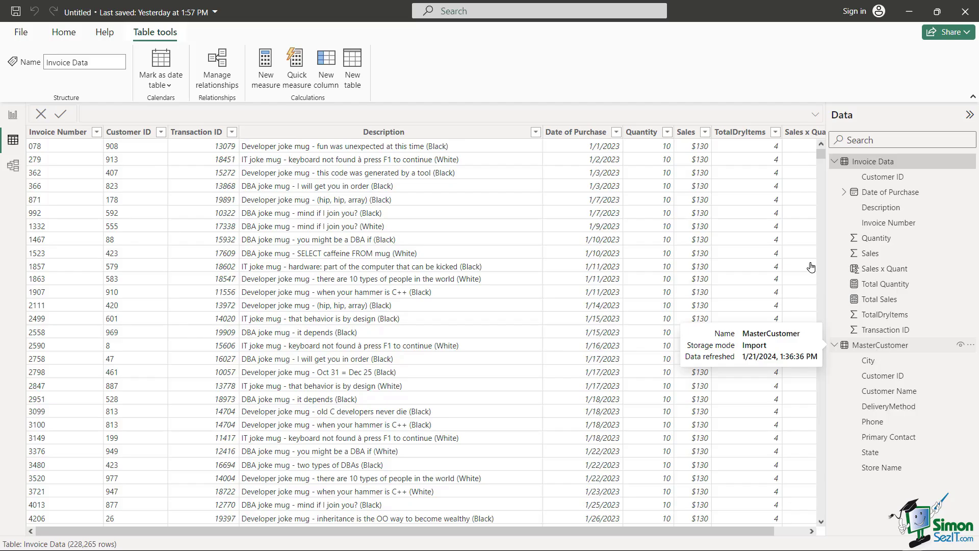
{"action": "left_click", "coordinate": [13, 167]}
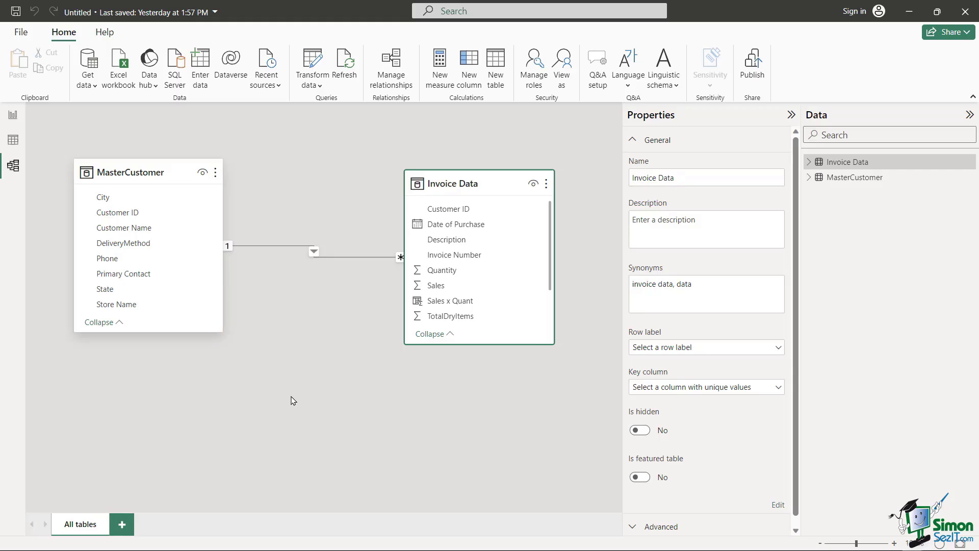
- Review the MasterCustomer rows in the table data, and sort Invoice Data by Customer ID in ascending order to review its repeated IDs
{"action": "left_click", "coordinate": [10, 144]}
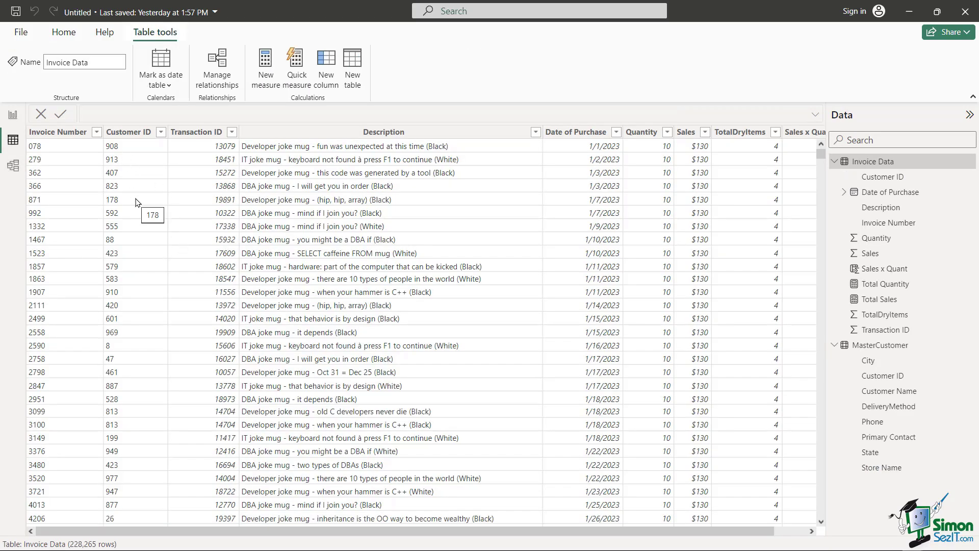
{"action": "left_click", "coordinate": [873, 347]}
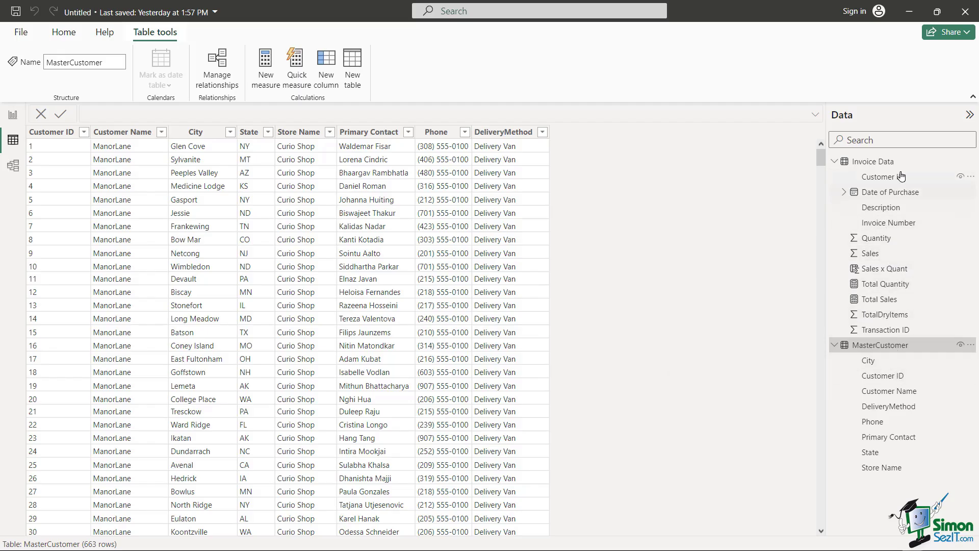
{"action": "left_click", "coordinate": [875, 177]}
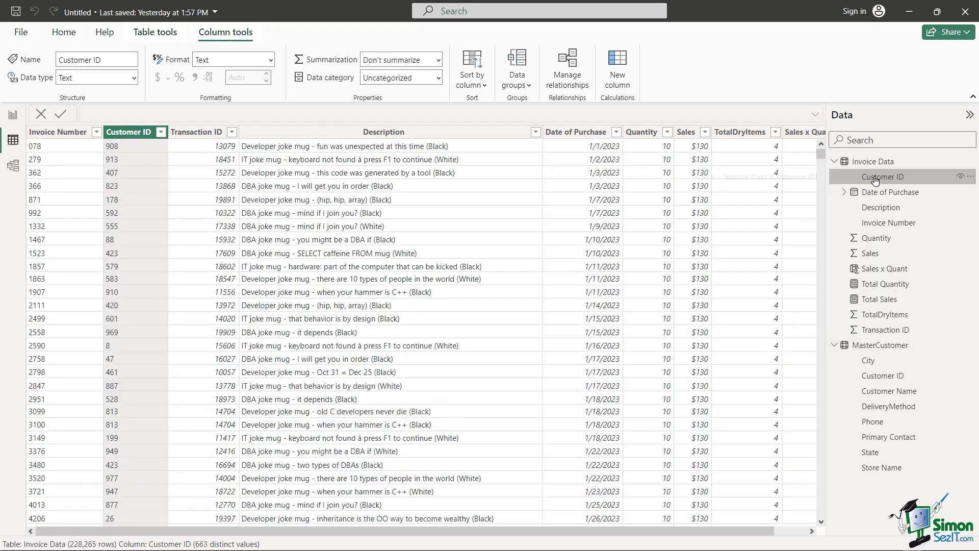
{"action": "left_click", "coordinate": [161, 132]}
{"action": "left_click", "coordinate": [192, 147]}
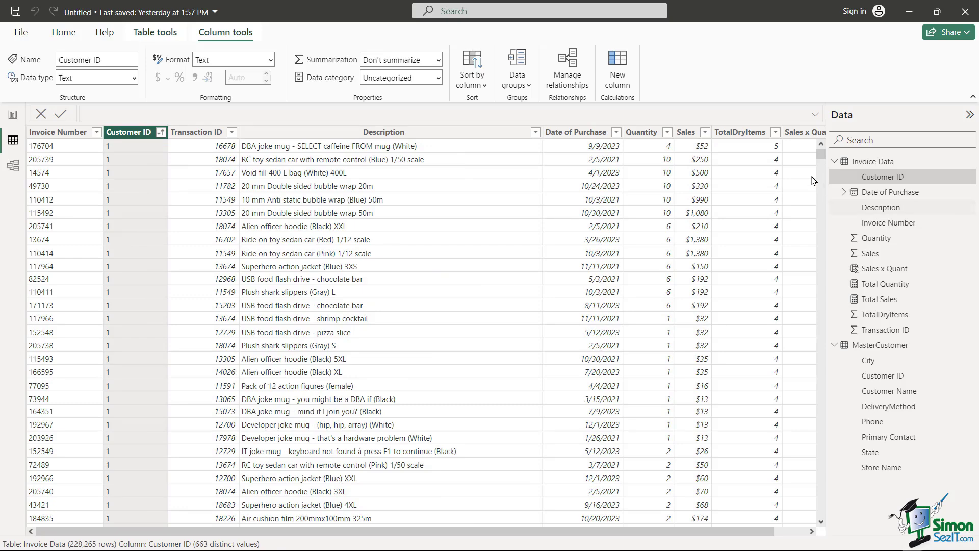
{"action": "left_click_drag", "start_coordinate": [819, 155], "coordinate": [821, 190]}
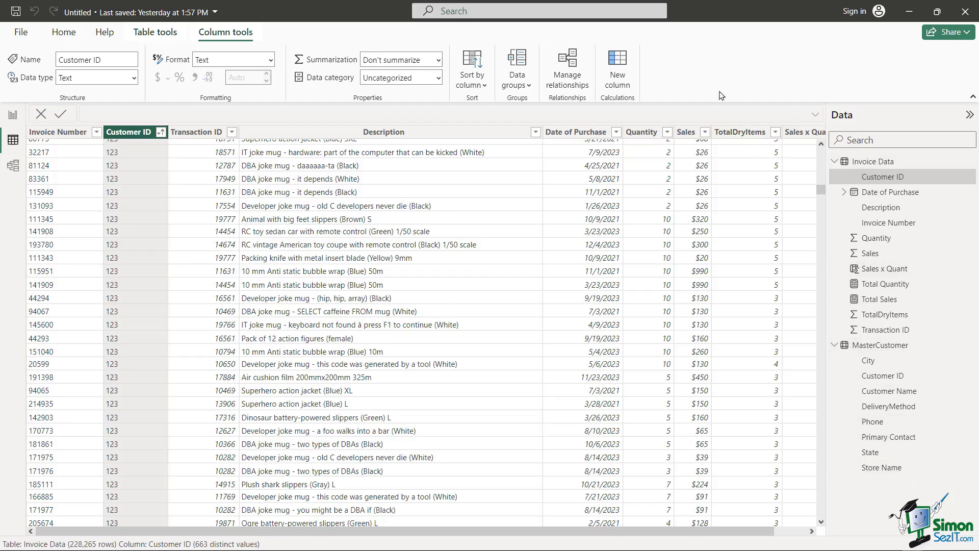
- In the model diagram, move the Invoice Data card lower and turn on pinning related fields to the top of the cards
{"action": "left_click", "coordinate": [13, 165]}
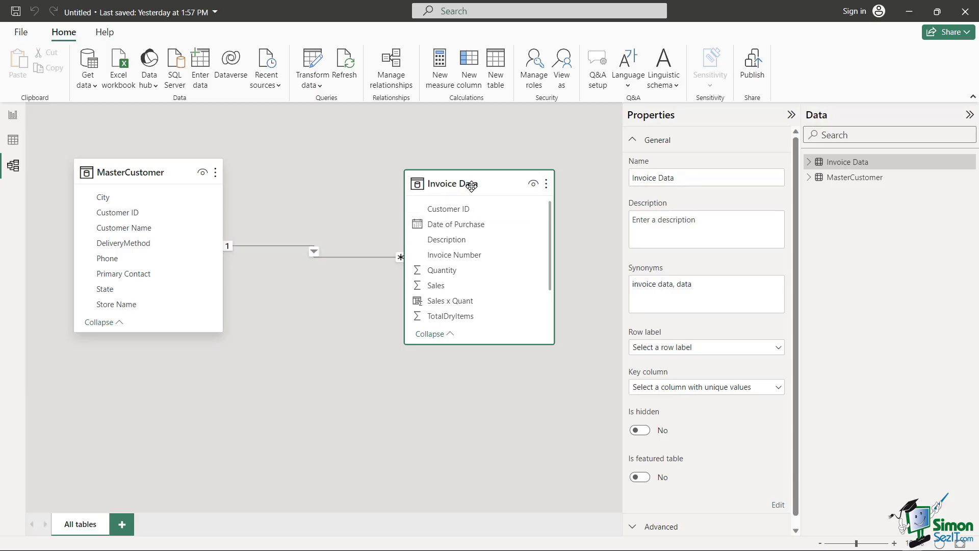
{"action": "left_click_drag", "start_coordinate": [480, 188], "coordinate": [499, 248]}
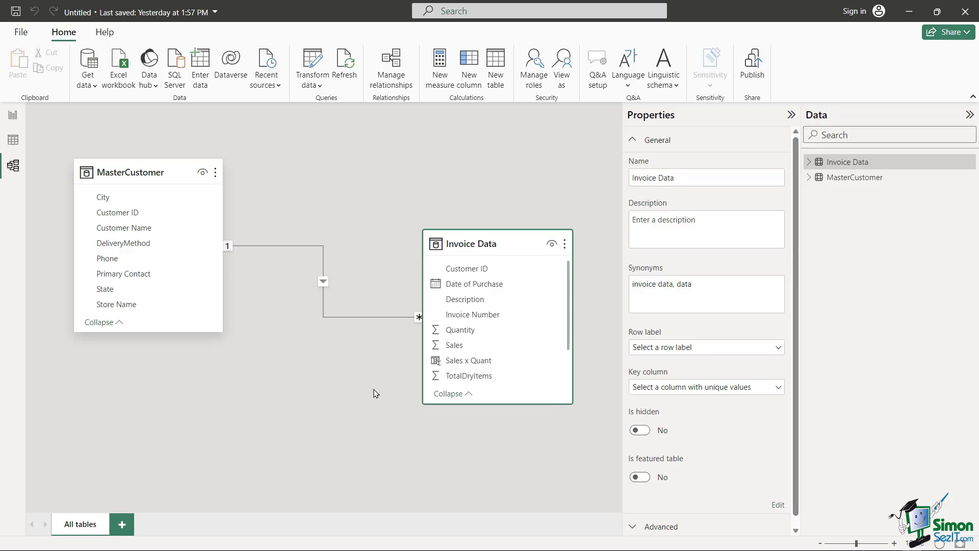
{"action": "left_click", "coordinate": [313, 373]}
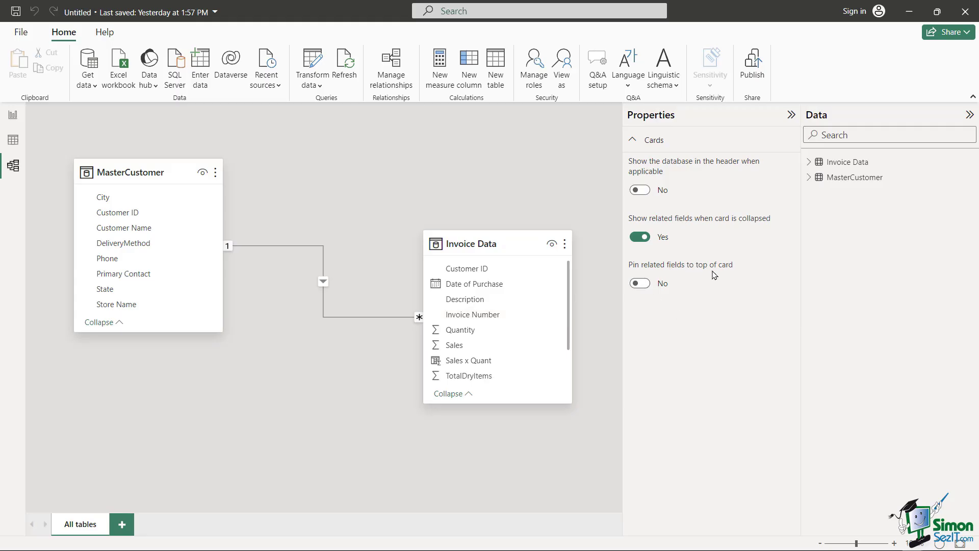
{"action": "left_click", "coordinate": [639, 283]}
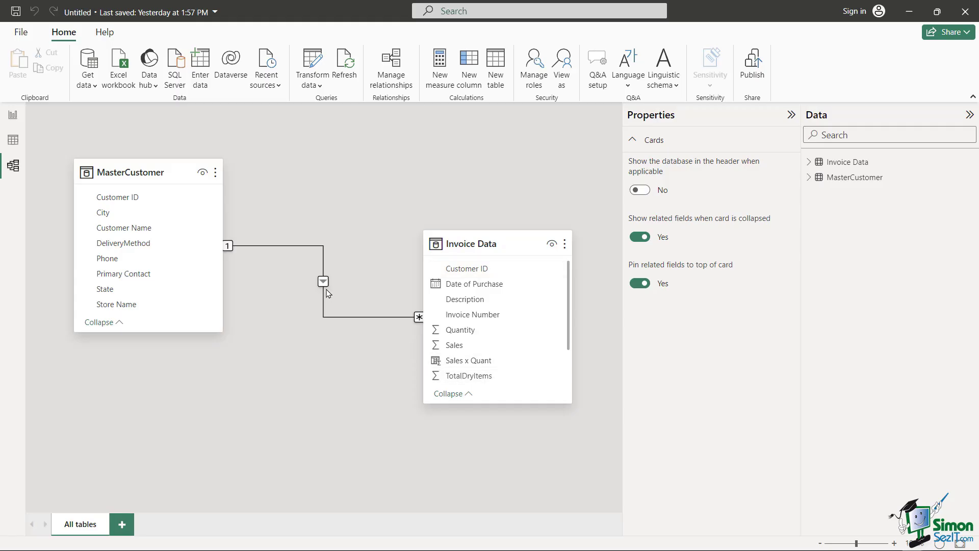
- Delete the relationship between MasterCustomer and Invoice Data, and recreate it by linking Customer ID in MasterCustomer to Customer ID in Invoice Data
{"action": "right_click", "coordinate": [323, 283]}
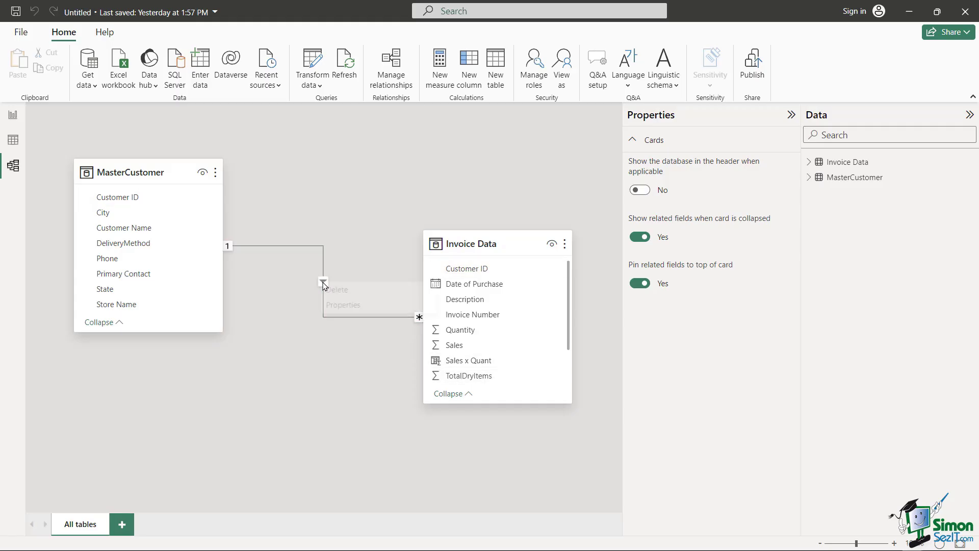
{"action": "left_click", "coordinate": [333, 289]}
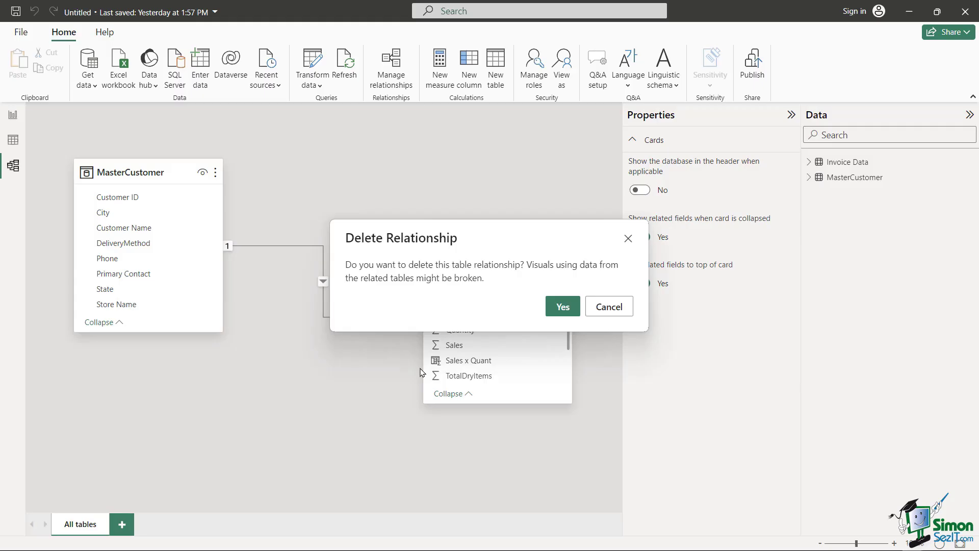
{"action": "left_click", "coordinate": [563, 308]}
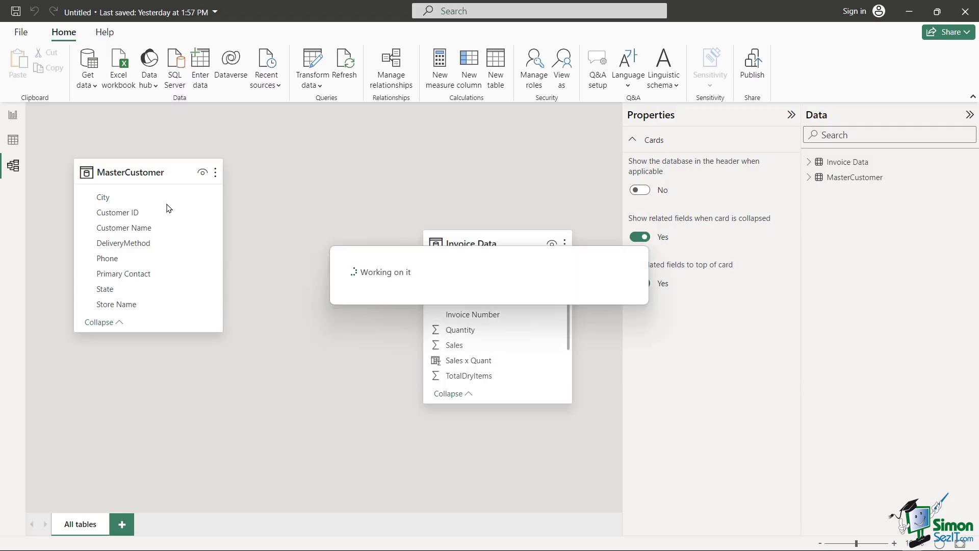
{"action": "left_click_drag", "start_coordinate": [128, 215], "coordinate": [455, 288]}
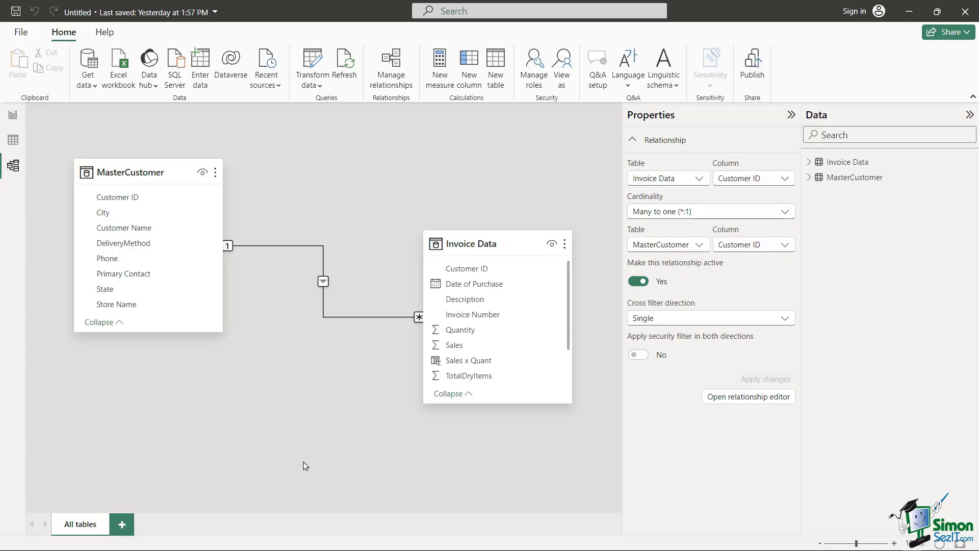
- Check the current file's Data Load options for autodetecting new relationships, and accept the options
{"action": "left_click", "coordinate": [19, 34]}
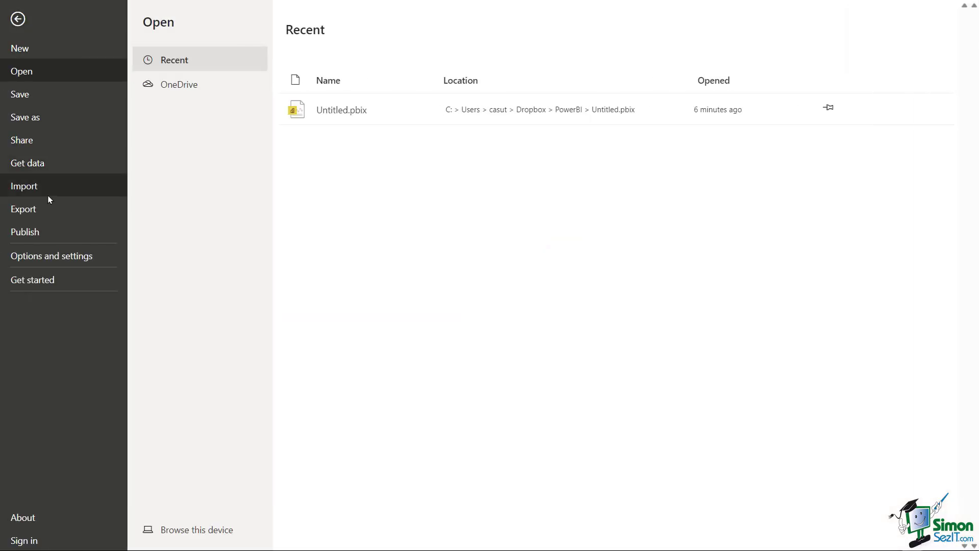
{"action": "left_click", "coordinate": [44, 262]}
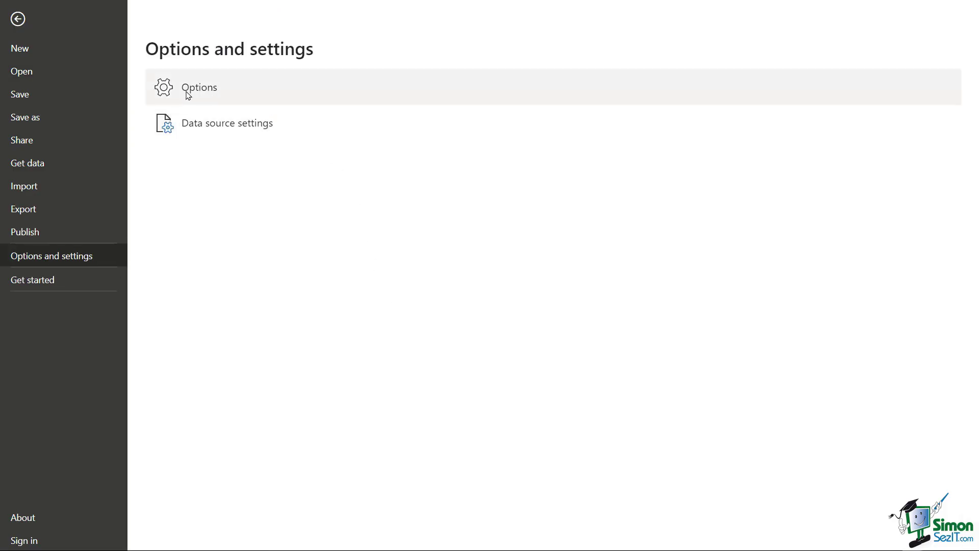
{"action": "key", "text": "Escape"}
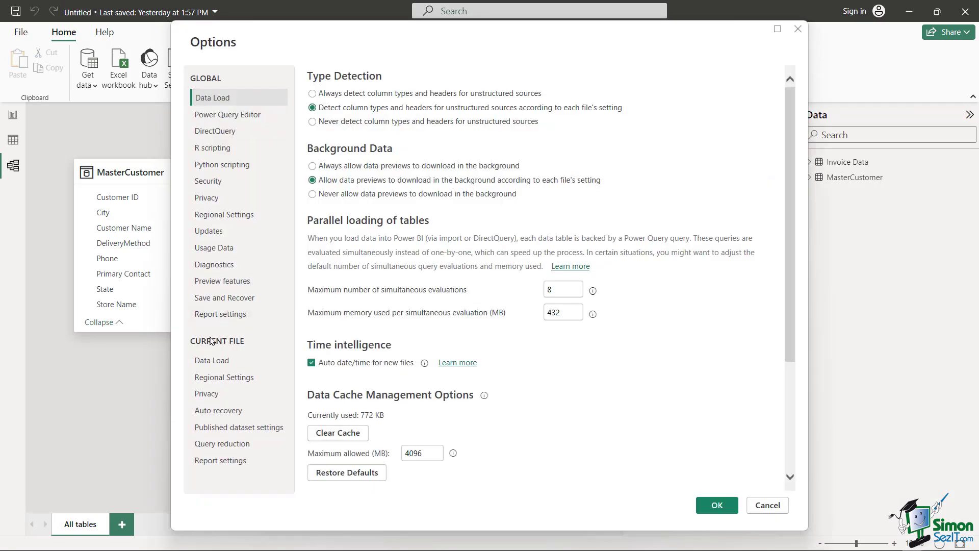
{"action": "left_click", "coordinate": [209, 363]}
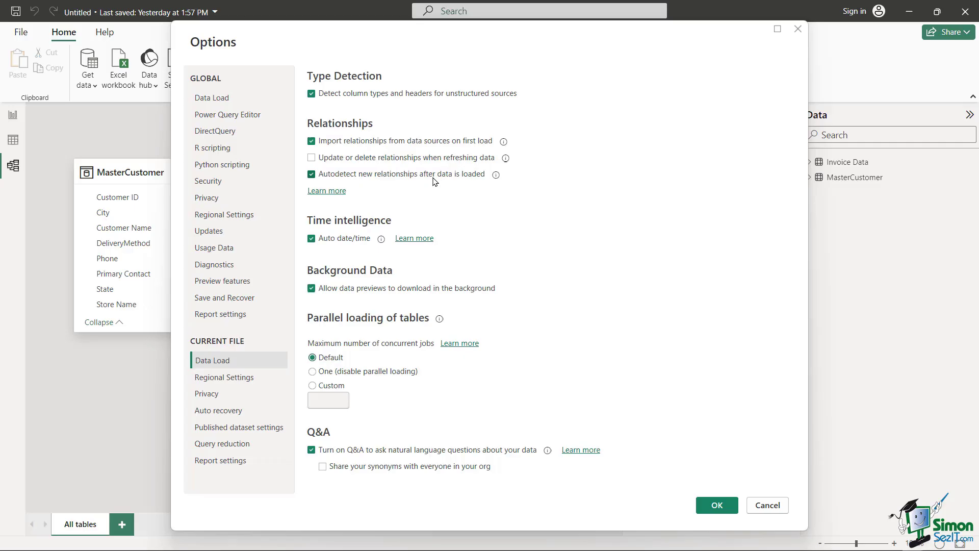
{"action": "mouse_move", "coordinate": [497, 177]}
{"action": "left_click", "coordinate": [716, 505]}
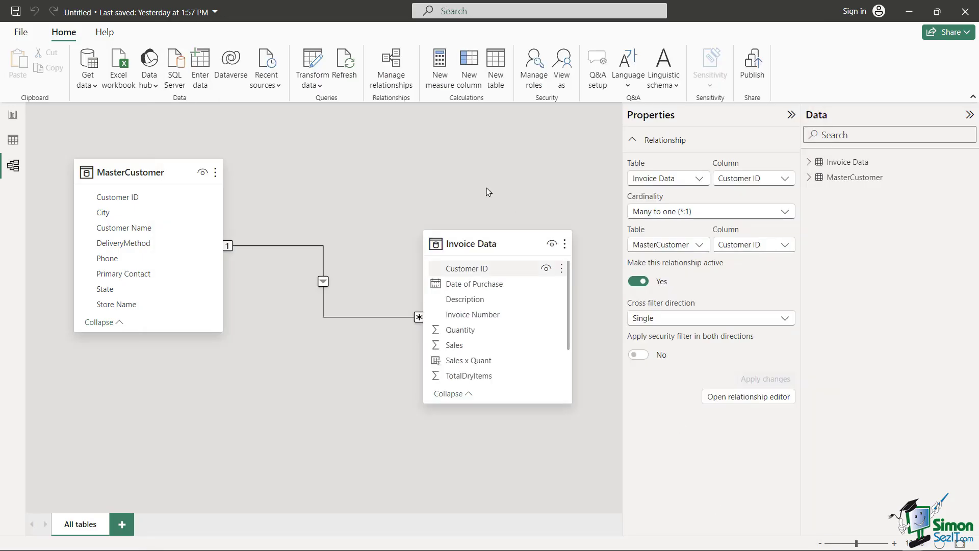
- From the table data, review the existing Customer ID relationship's settings and the blank new-relationship form in Manage relationships, without changing either
{"action": "left_click", "coordinate": [13, 141]}
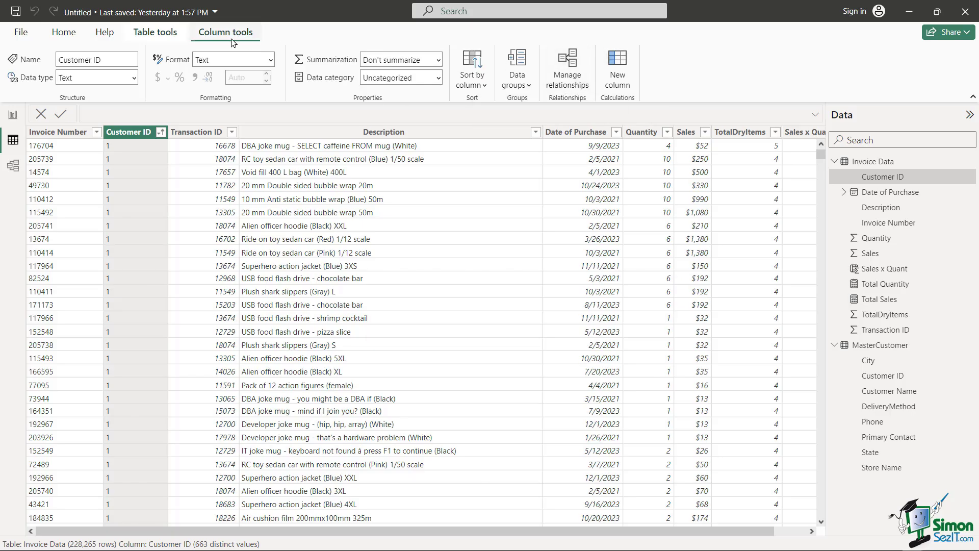
{"action": "left_click", "coordinate": [156, 38]}
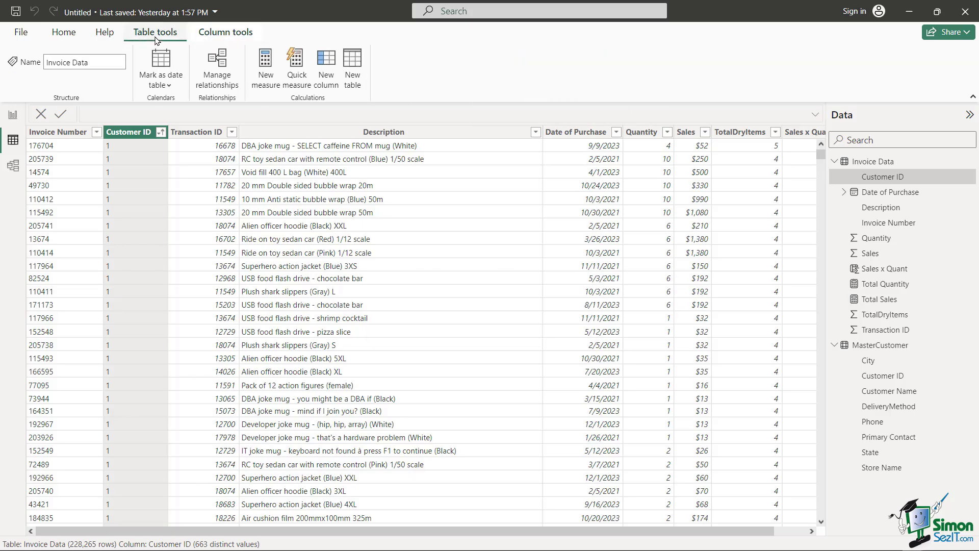
{"action": "left_click", "coordinate": [72, 36]}
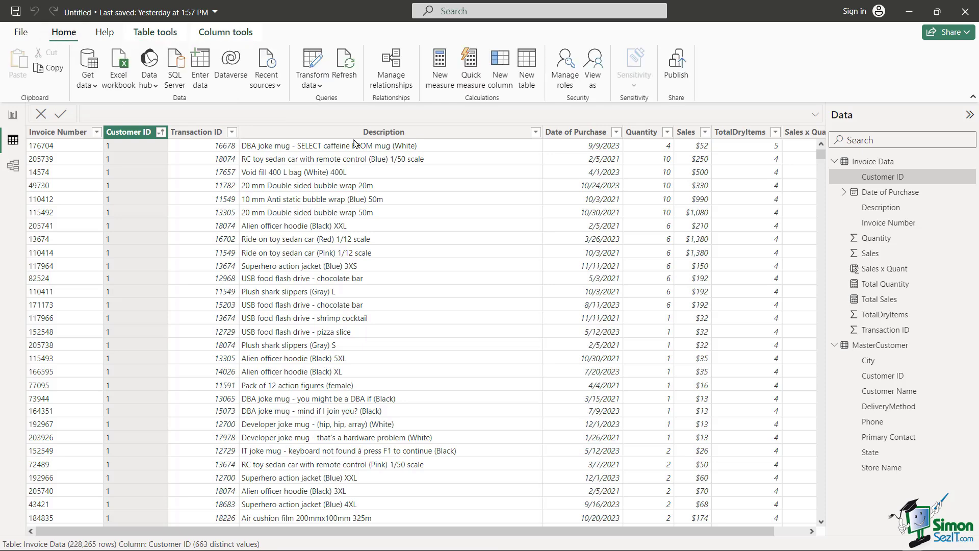
{"action": "left_click", "coordinate": [389, 69]}
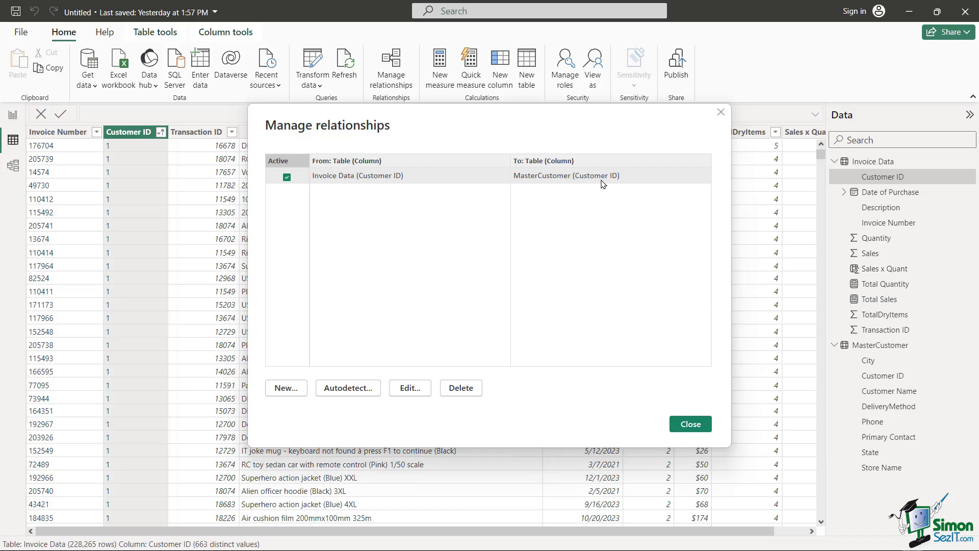
{"action": "left_click", "coordinate": [408, 389]}
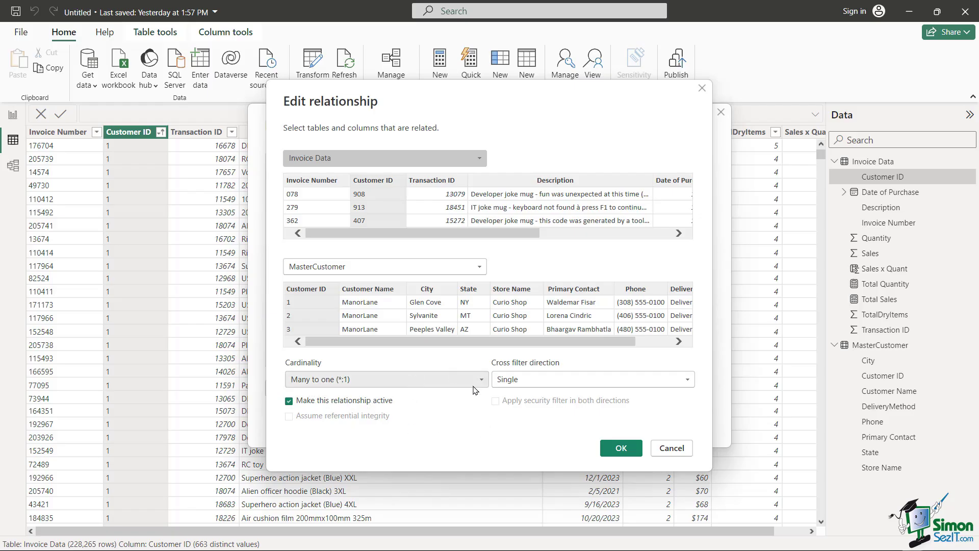
{"action": "left_click", "coordinate": [683, 447]}
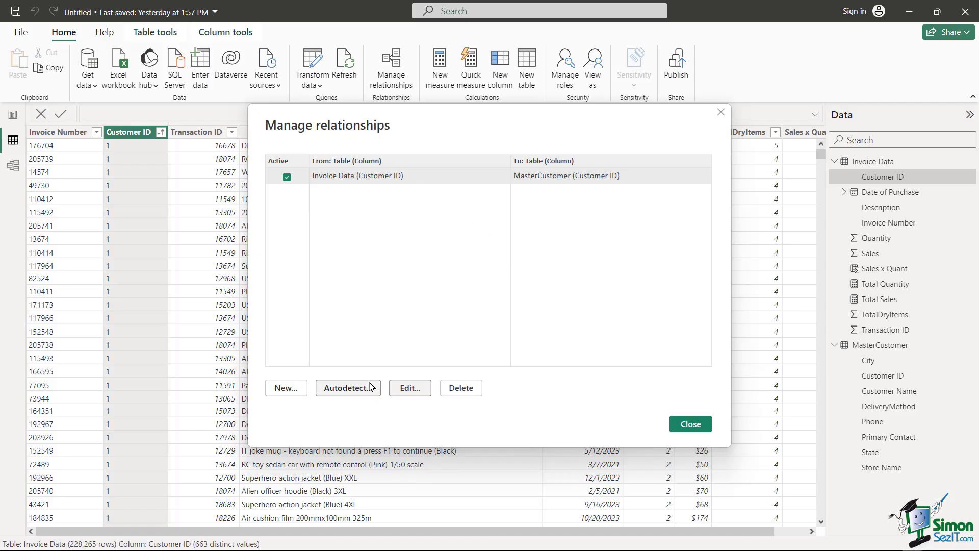
{"action": "left_click", "coordinate": [286, 388]}
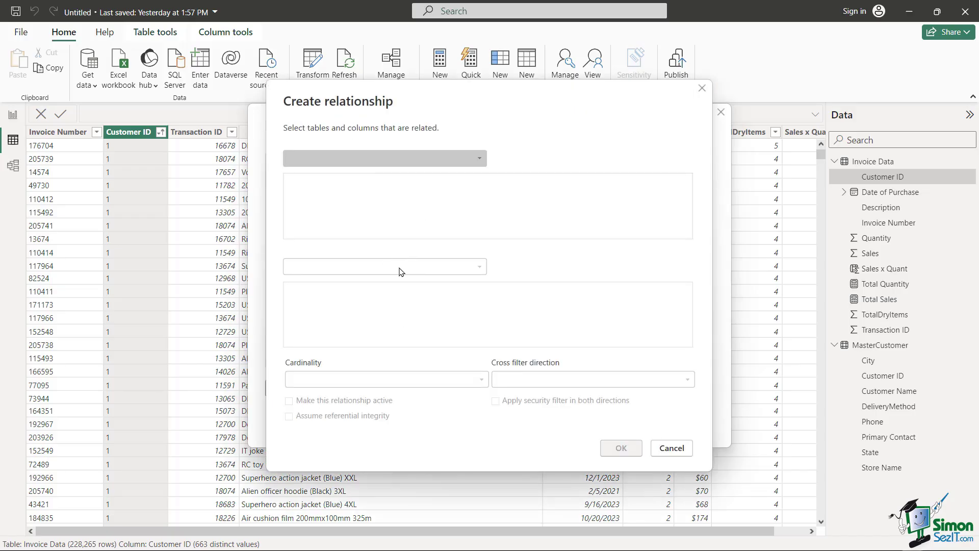
{"action": "left_click", "coordinate": [681, 445]}
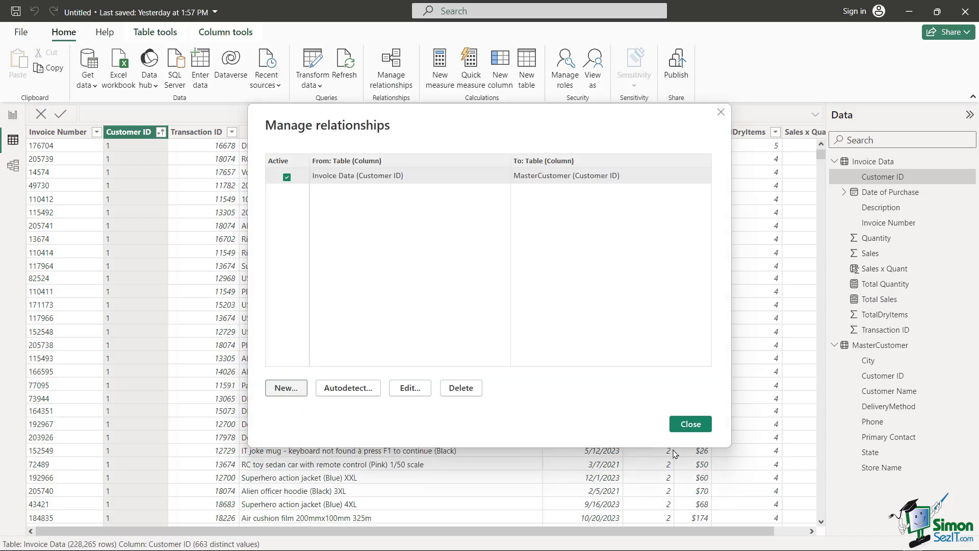
{"action": "left_click", "coordinate": [688, 428]}
- In the model diagram, review the properties of the Invoice Data table and its Customer ID column, and return to the table data
{"action": "left_click", "coordinate": [14, 166]}
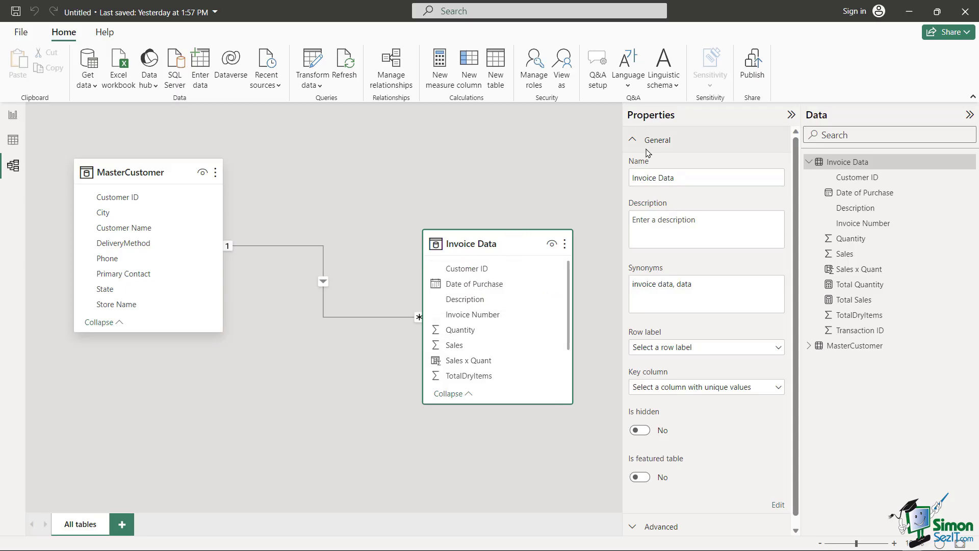
{"action": "left_click", "coordinate": [332, 384]}
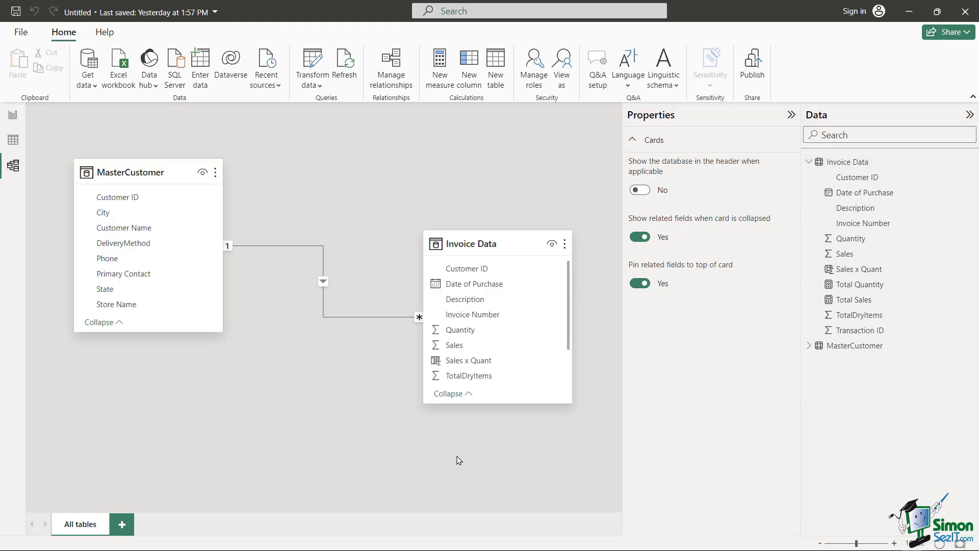
{"action": "left_click", "coordinate": [492, 244]}
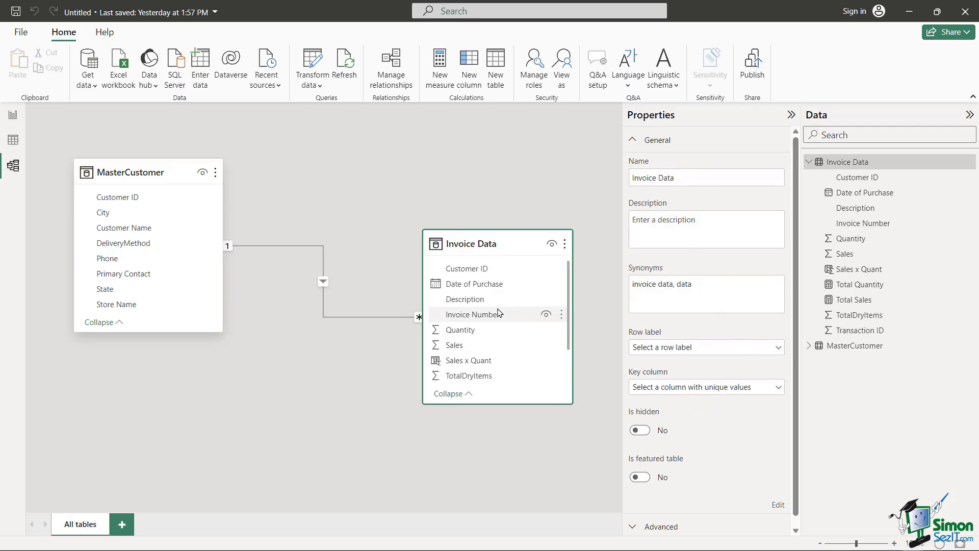
{"action": "left_click", "coordinate": [468, 270]}
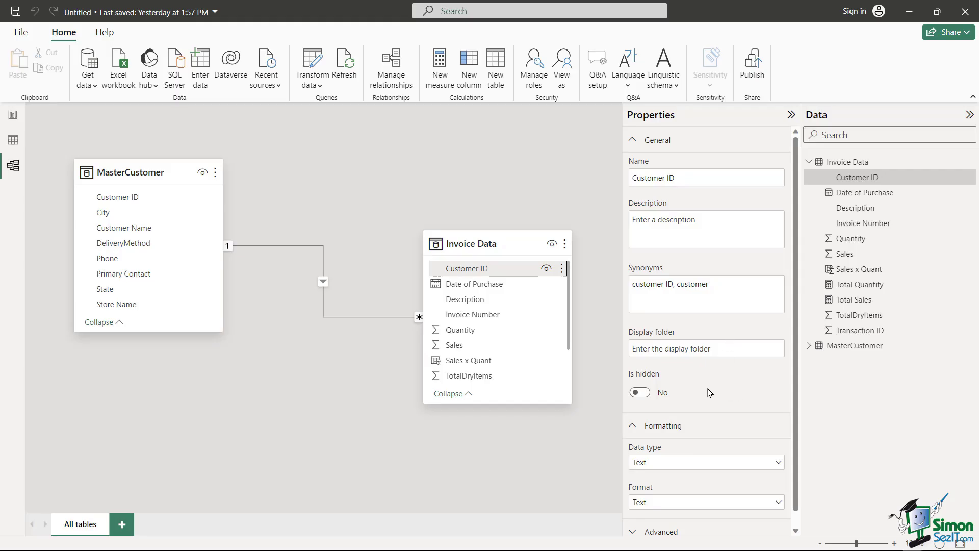
{"action": "scroll", "coordinate": [706, 391], "scroll_direction": "down", "scroll_amount": 1}
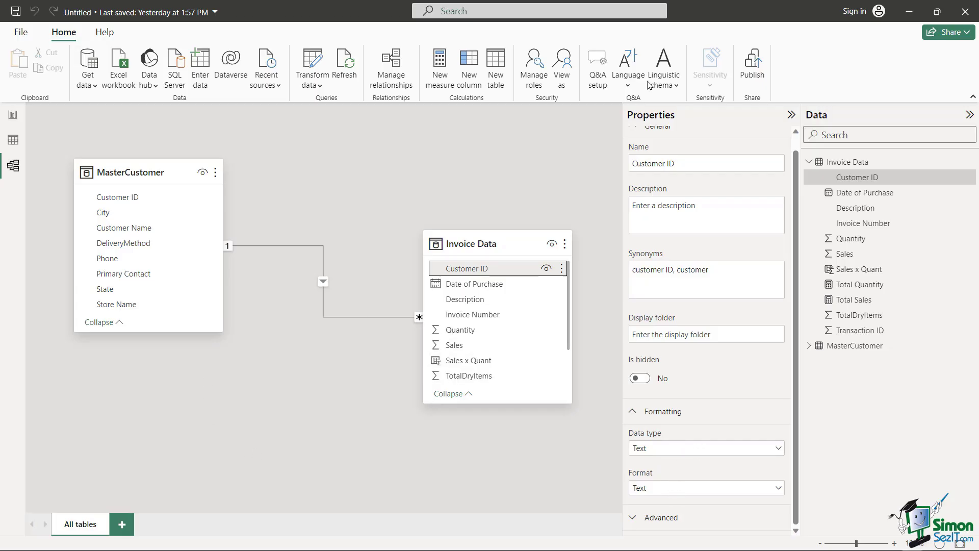
{"action": "left_click", "coordinate": [12, 143]}
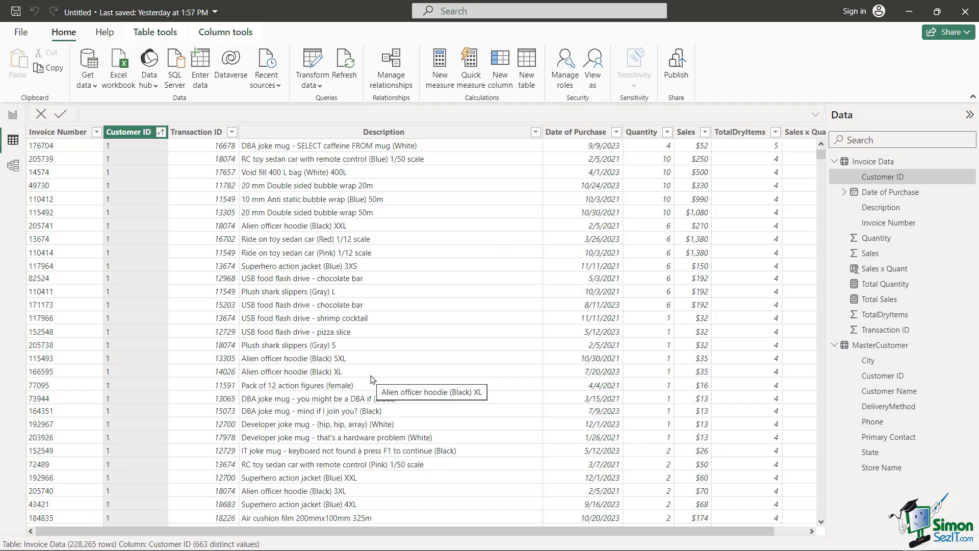